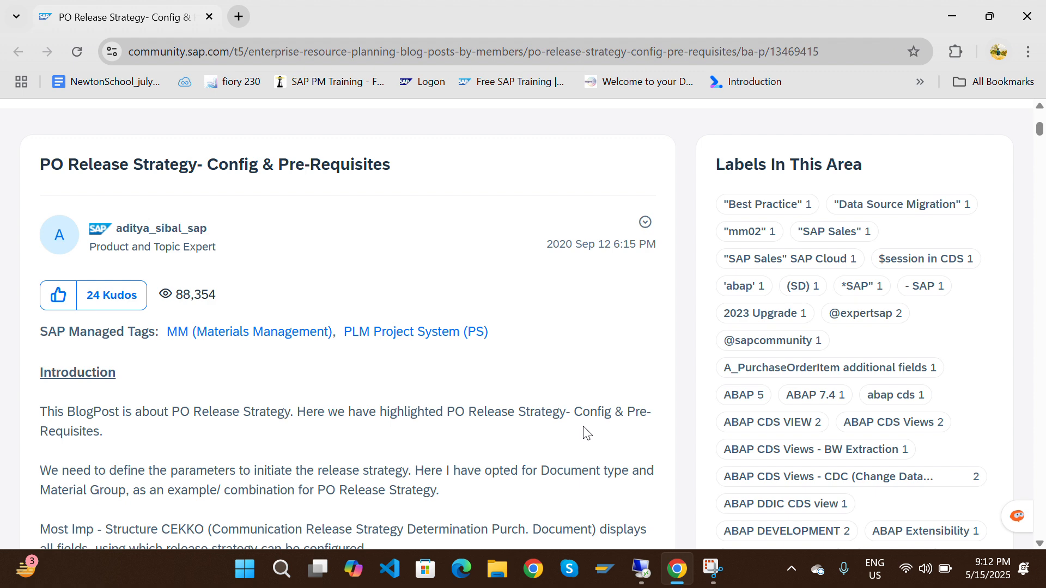
Read the PO Release Strategy article's introduction and discussion topics, marking the CEKKO structure and the characteristics and config topics.
scroll(584, 425, down, 1)
scroll(584, 426, down, 3)
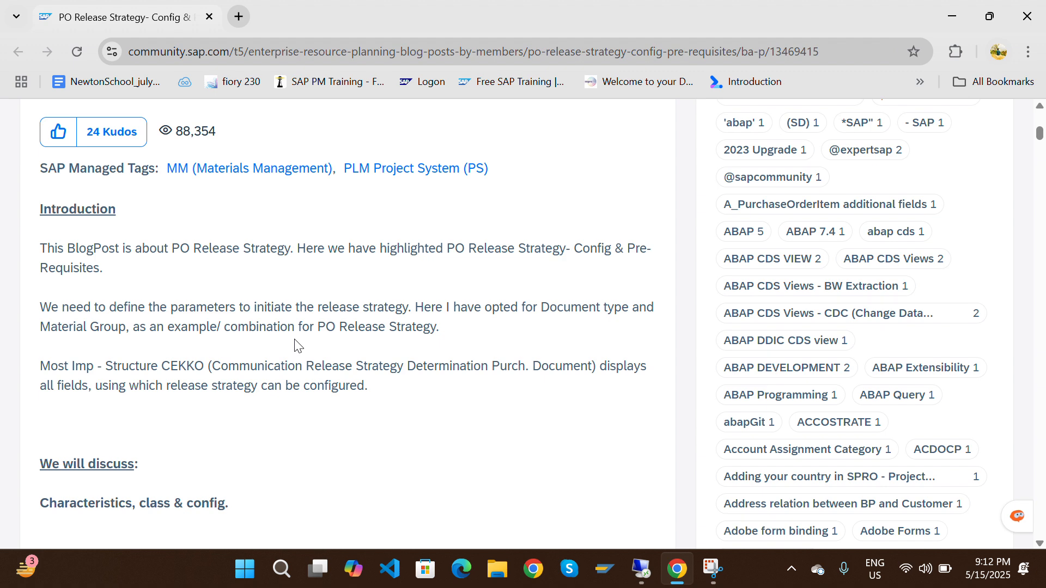
scroll(295, 345, down, 2)
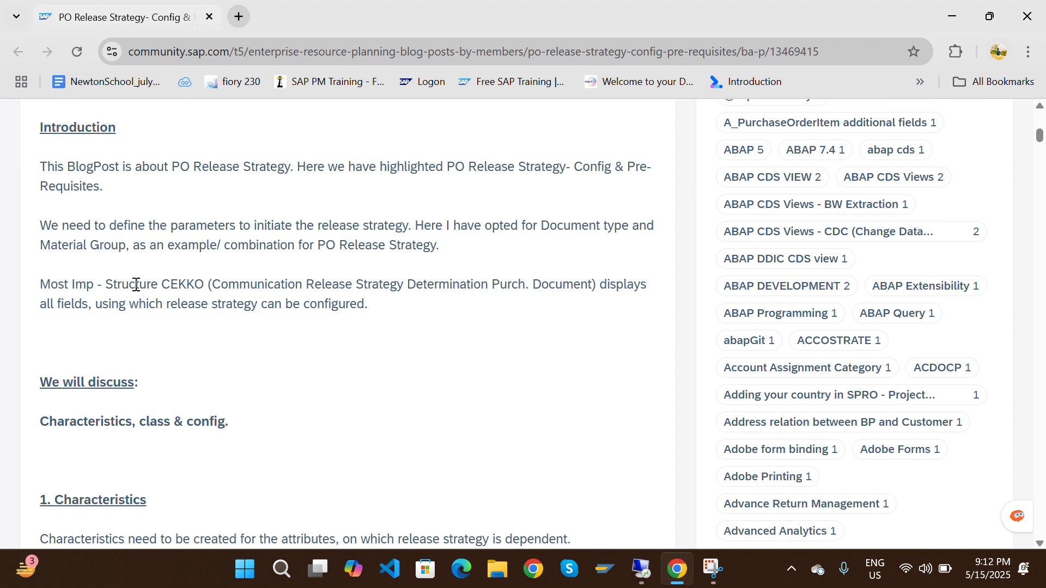
drag(161, 284, 208, 285)
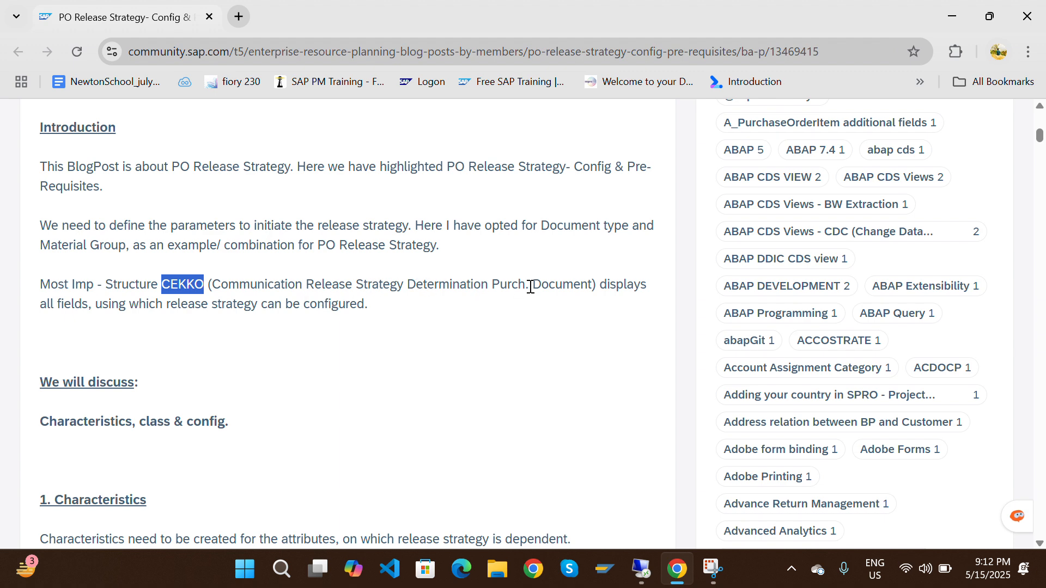
scroll(148, 323, down, 1)
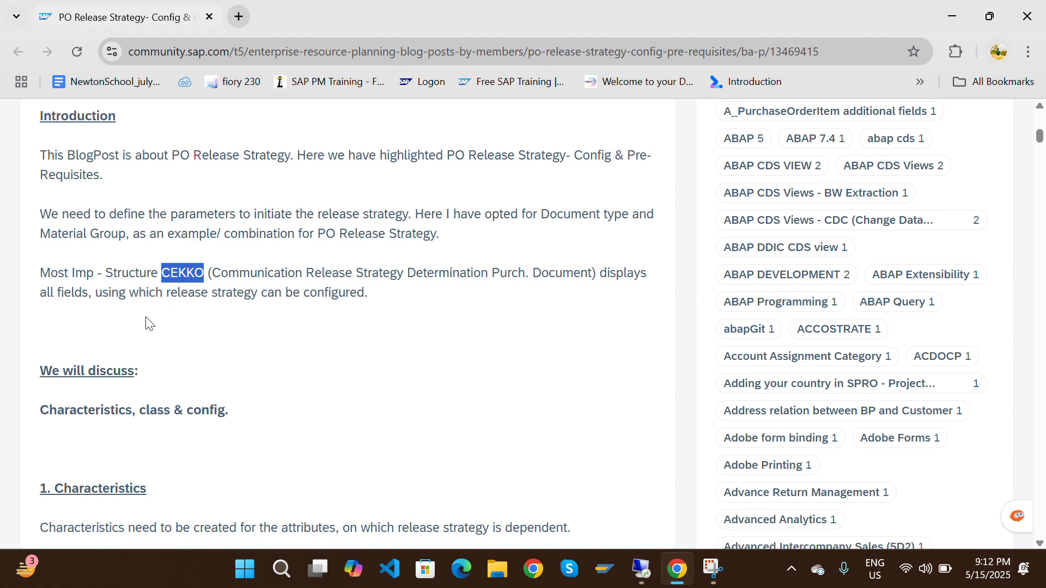
scroll(148, 322, down, 2)
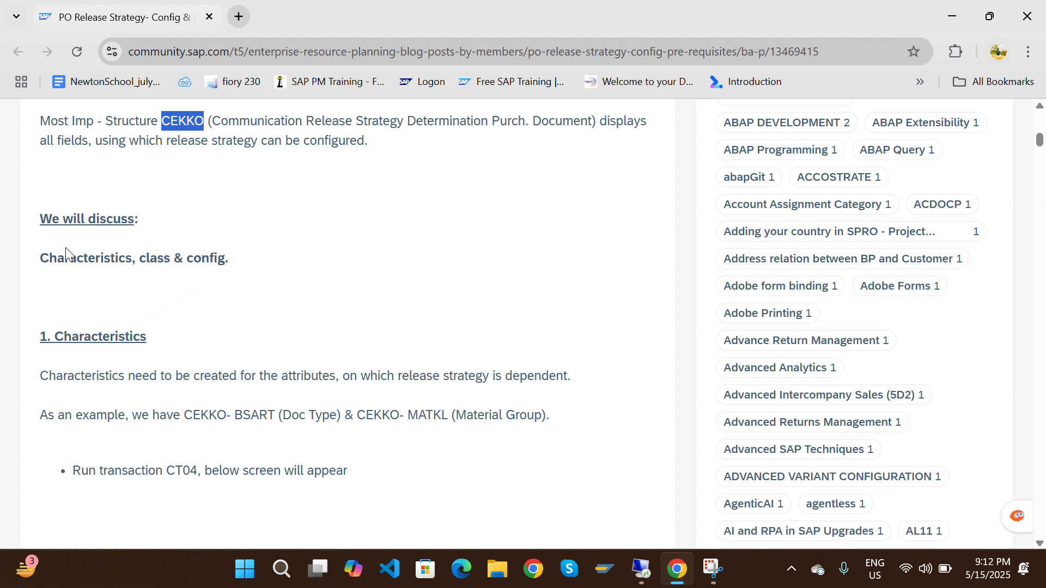
drag(41, 258, 139, 260)
click(154, 248)
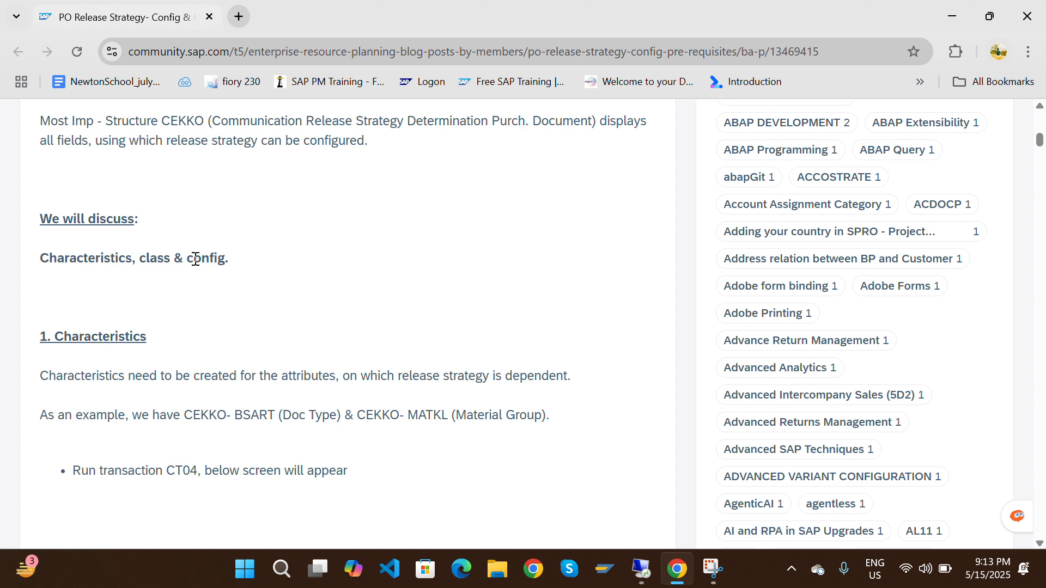
drag(194, 260, 210, 260)
Read the Characteristics section, marking the BSART document type attribute and transaction CT04.
scroll(207, 262, down, 1)
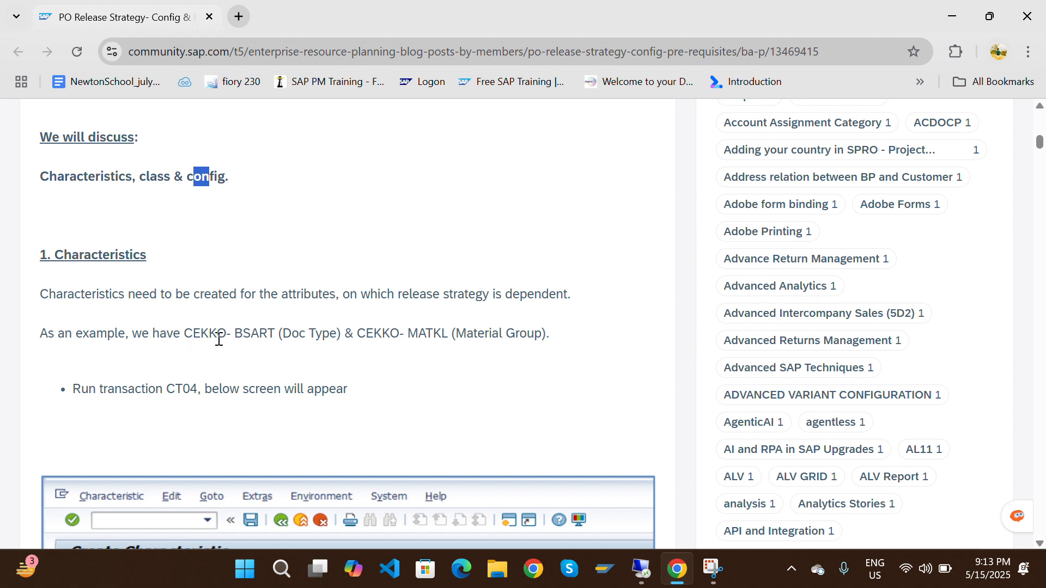
drag(239, 334, 273, 336)
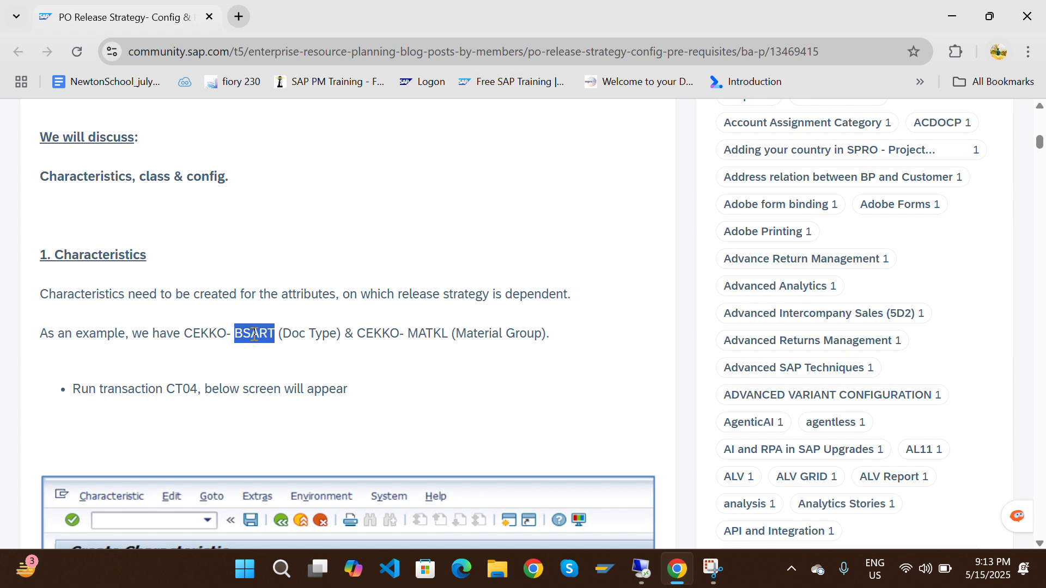
click(270, 345)
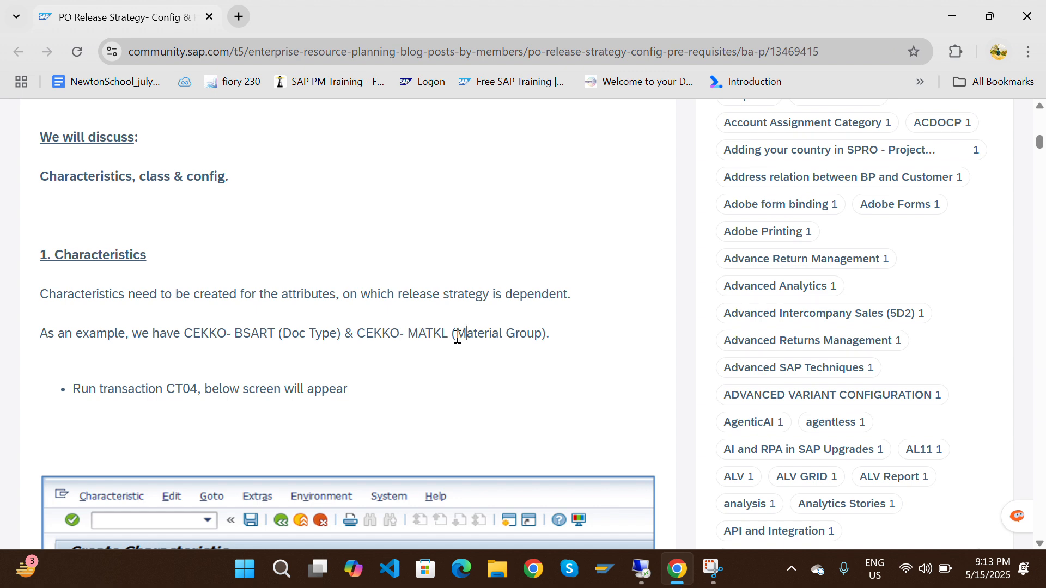
scroll(228, 429, down, 3)
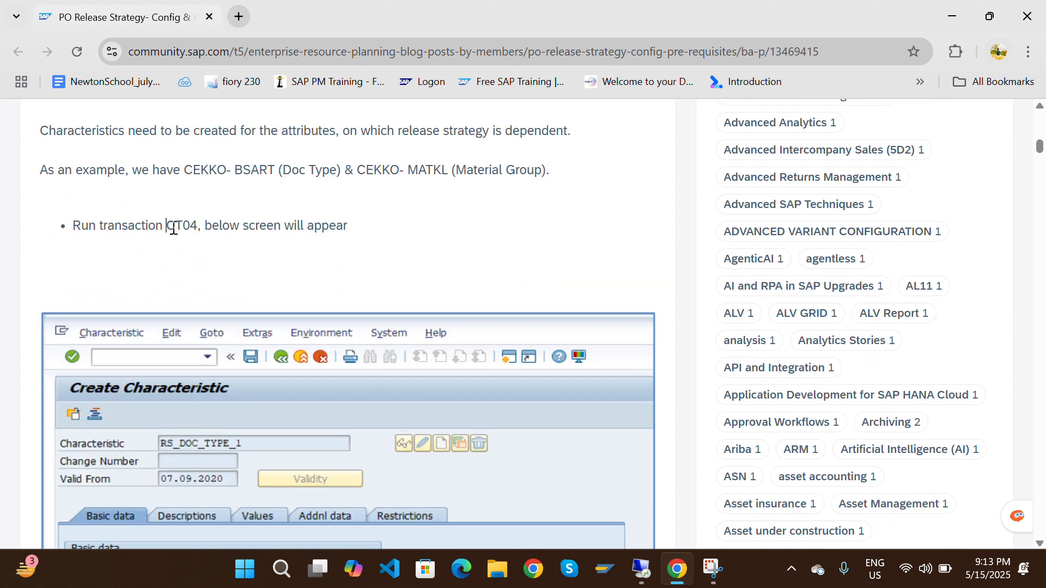
drag(166, 228, 198, 229)
Examine the Create Characteristic basic data example for its description, data type, number of characters and value assignment, with the notes beneath it.
scroll(216, 305, down, 2)
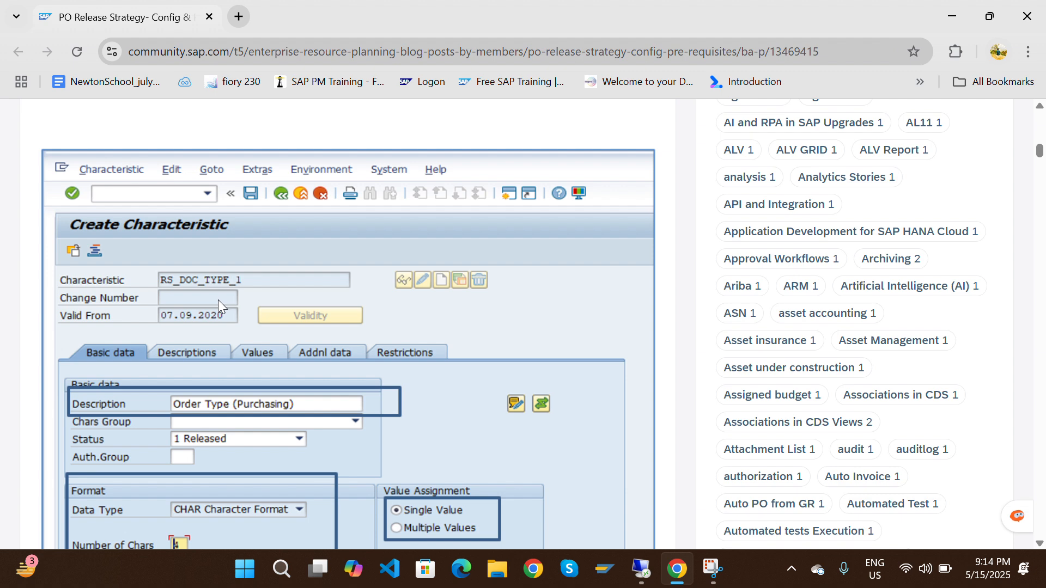
scroll(220, 300, up, 1)
scroll(179, 202, down, 4)
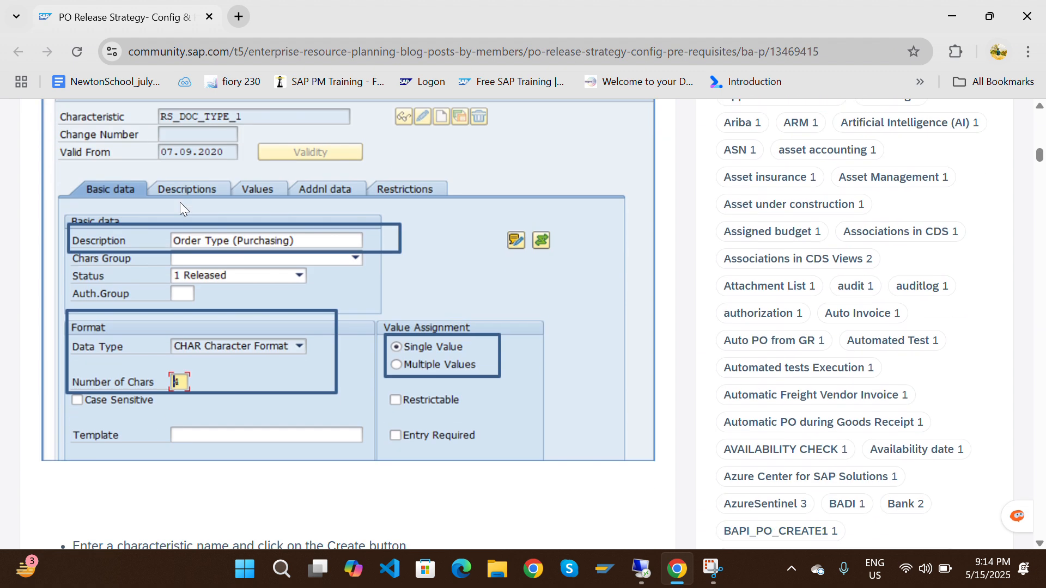
scroll(181, 202, up, 3)
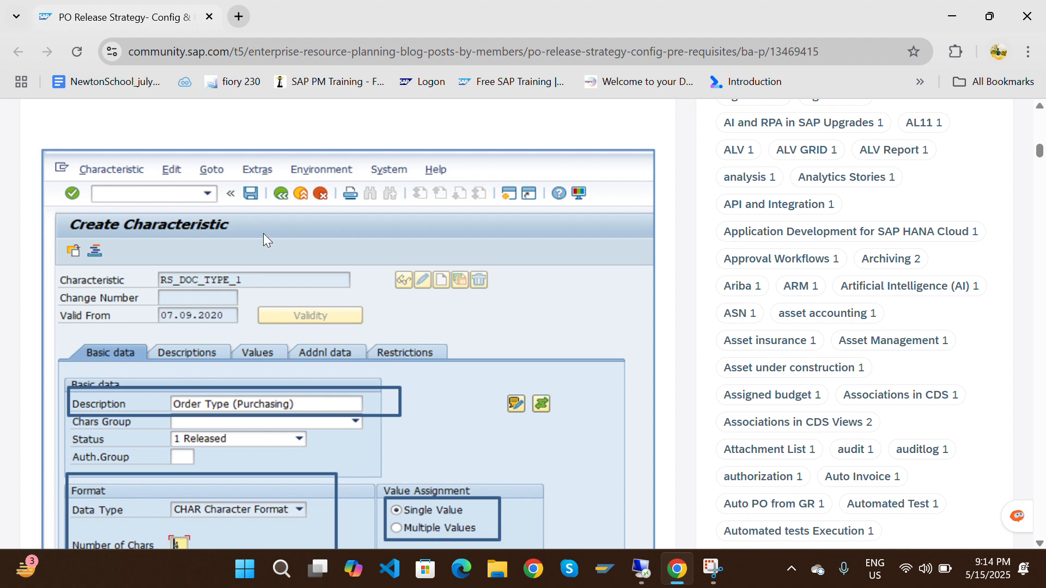
scroll(266, 237, down, 2)
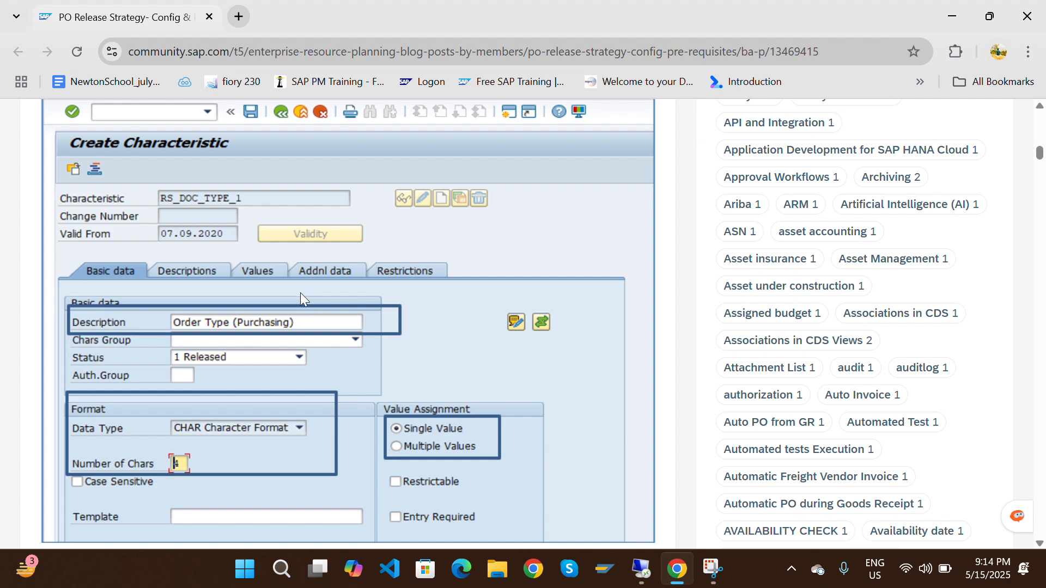
scroll(300, 292, down, 3)
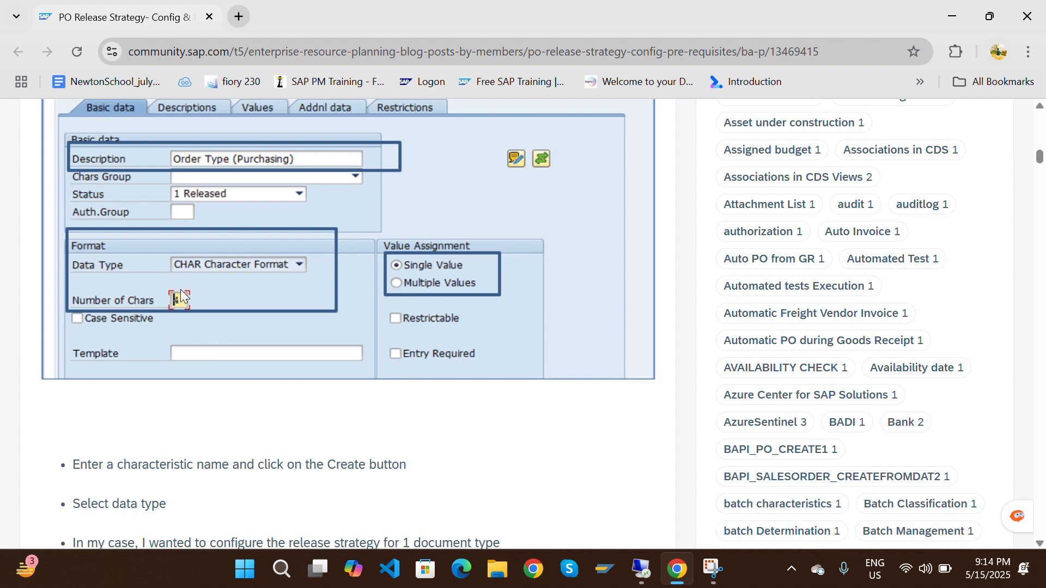
scroll(234, 288, down, 3)
scroll(159, 196, up, 3)
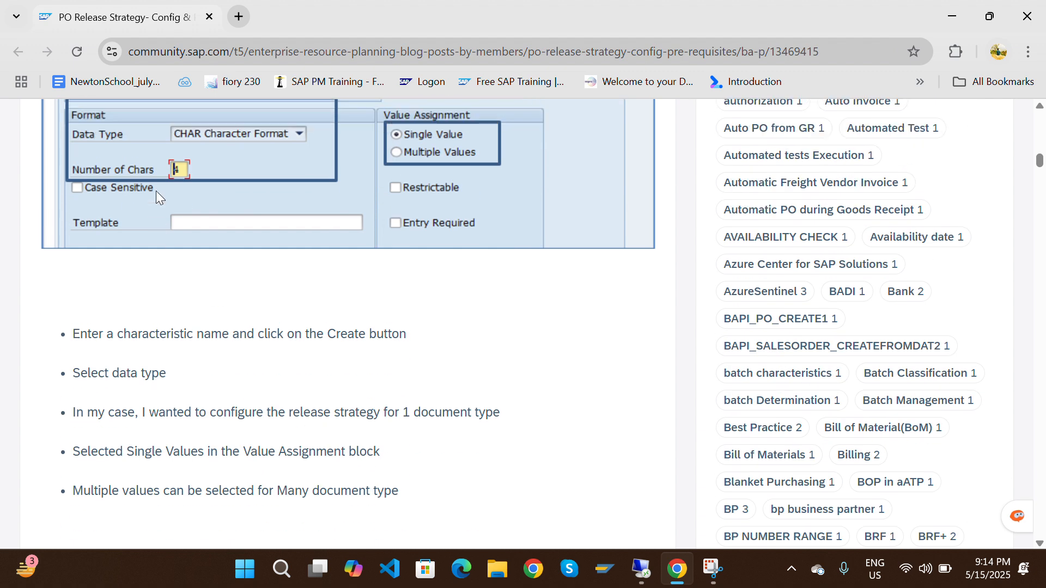
scroll(435, 308, down, 3)
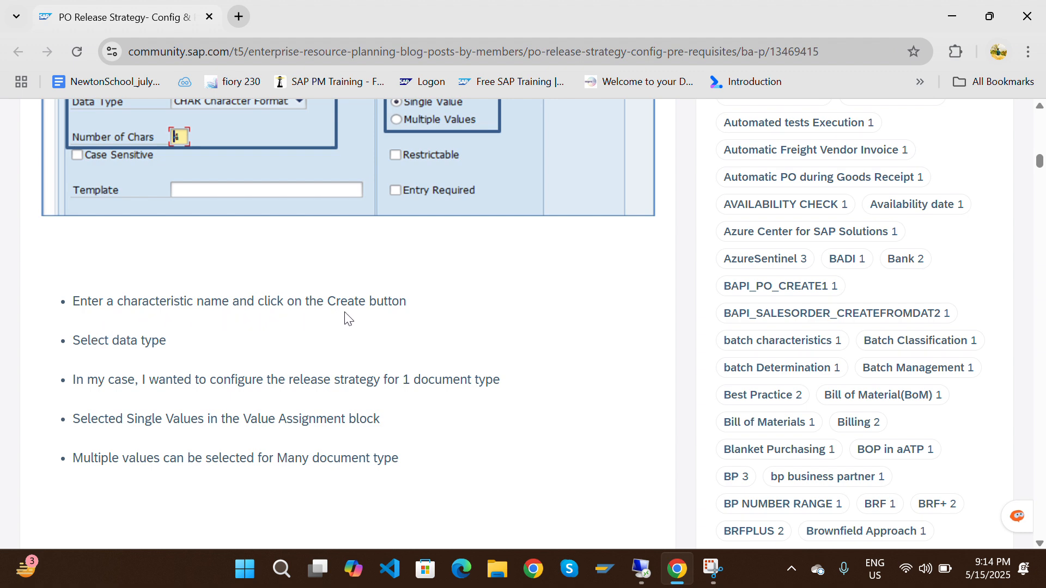
Examine the additional data example for the characteristic's table and field reference, comparing it with the basic data example above.
scroll(217, 376, down, 4)
scroll(217, 376, down, 2)
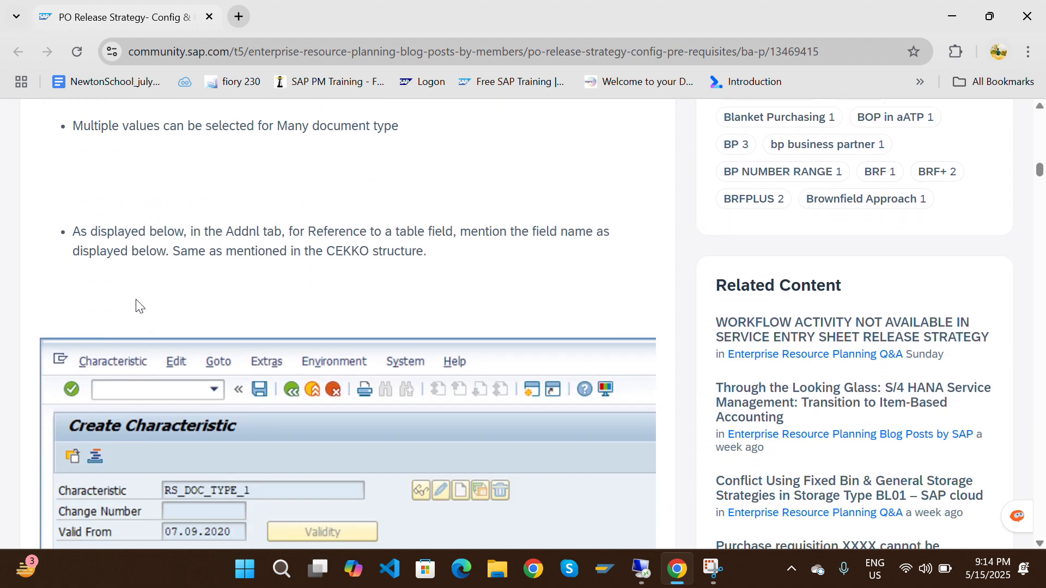
scroll(137, 301, down, 3)
scroll(135, 299, down, 1)
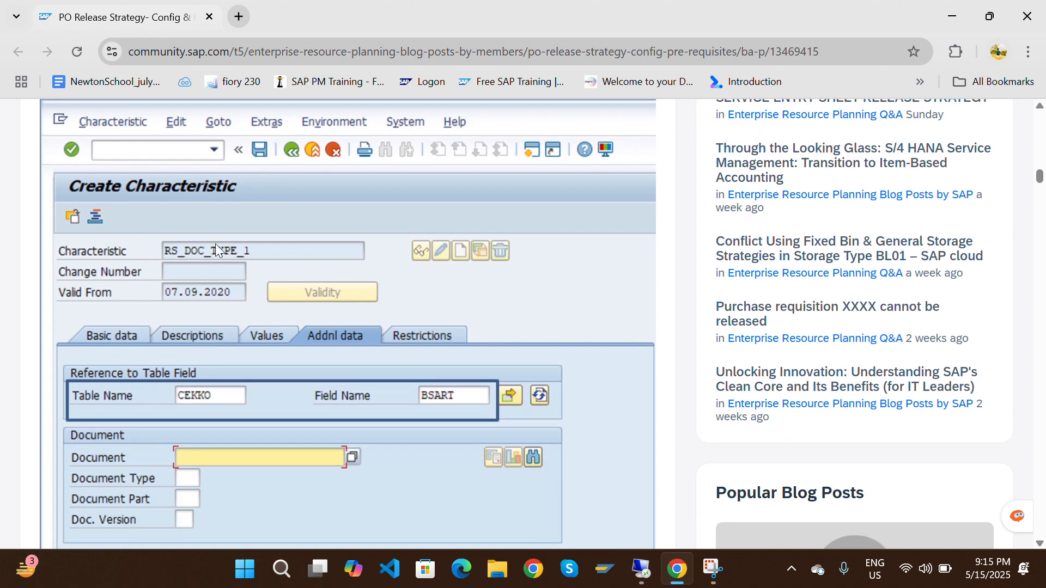
scroll(181, 309, up, 12)
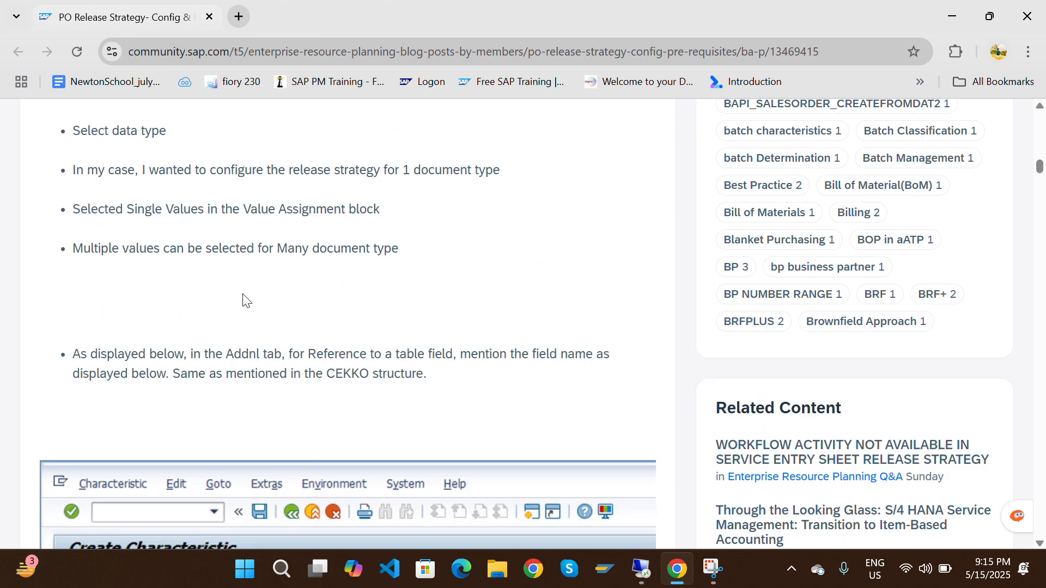
scroll(276, 296, down, 3)
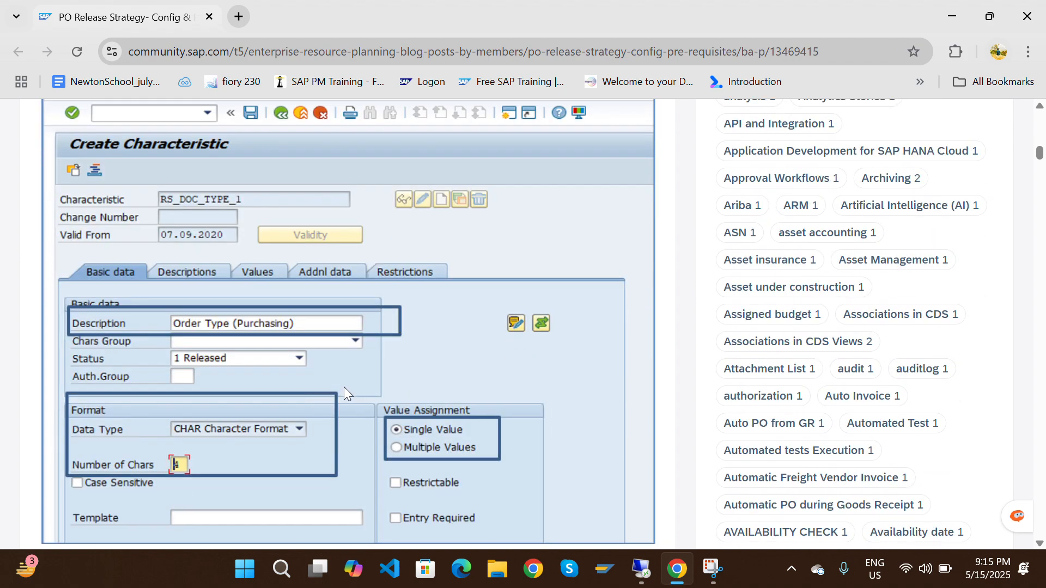
scroll(344, 387, up, 3)
scroll(345, 387, down, 10)
scroll(344, 388, down, 10)
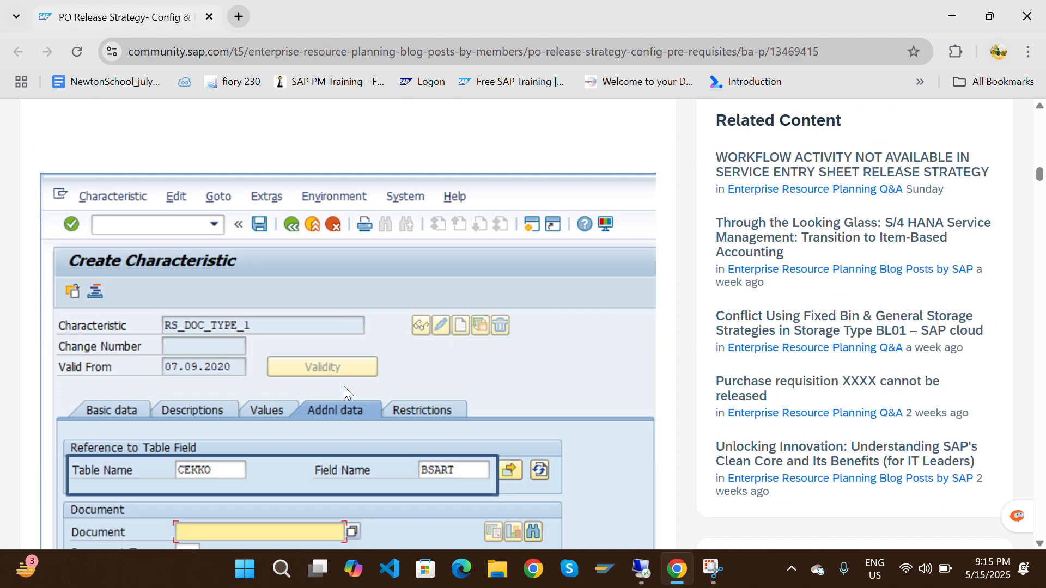
Review the characteristic's restriction and allowed value examples, marking class type 032, through to the material group characteristic.
scroll(300, 372, down, 8)
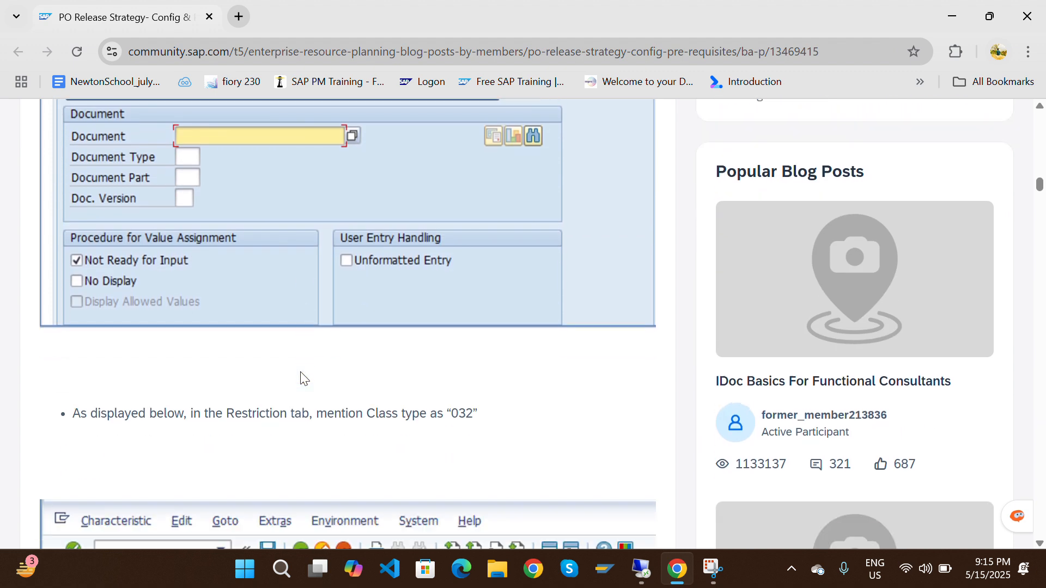
scroll(260, 364, down, 1)
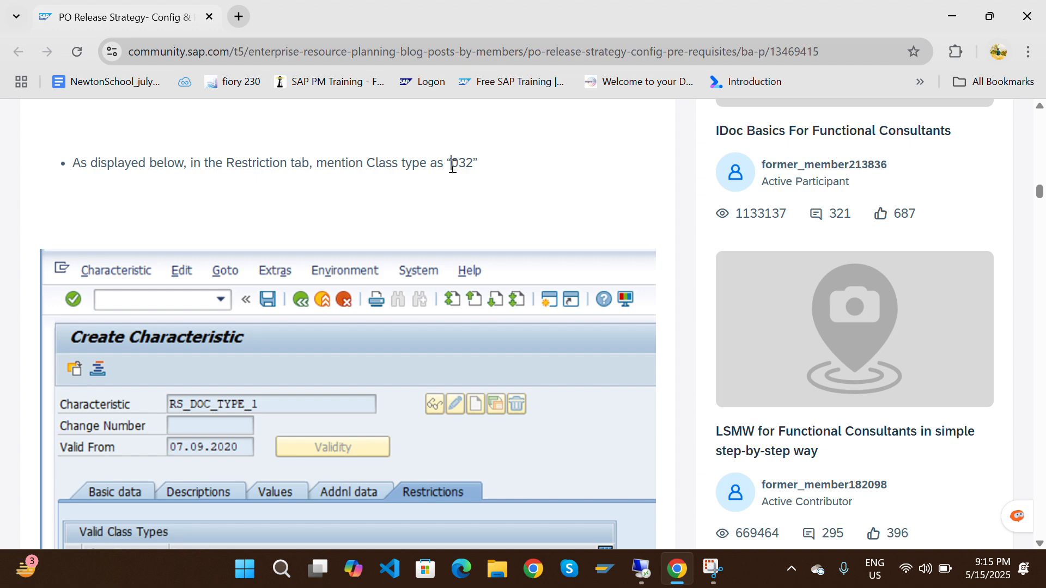
drag(451, 164, 475, 164)
scroll(423, 238, down, 5)
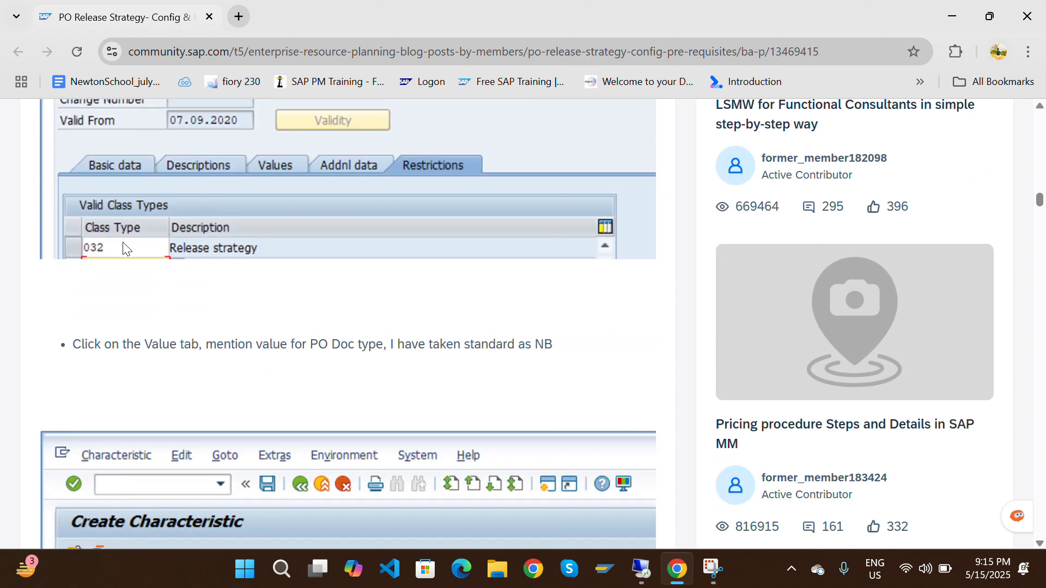
scroll(413, 219, down, 15)
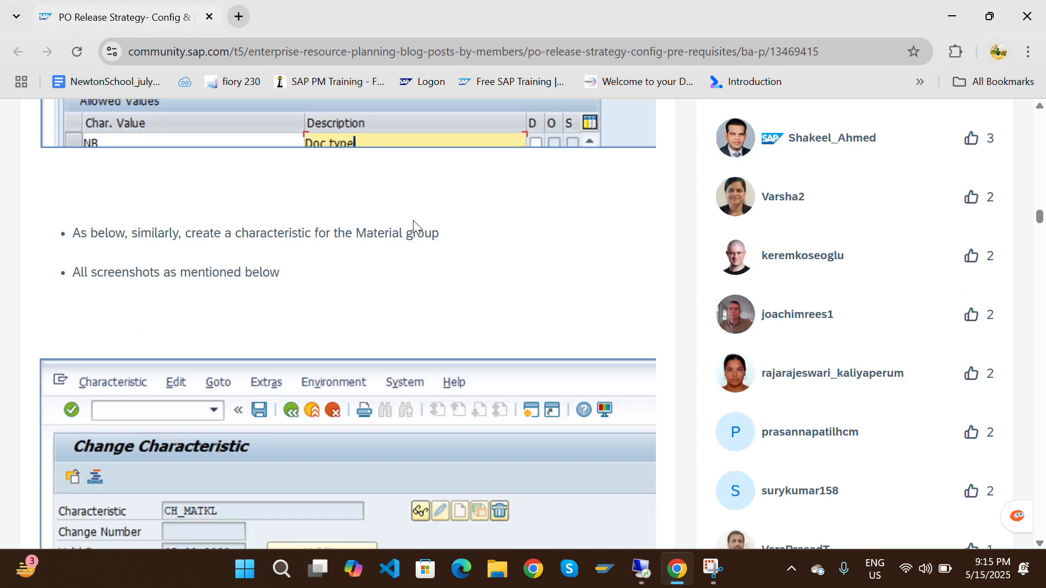
Read the Class section, marking transaction CL02, and examine the characteristics assigned in the Create Class example.
scroll(413, 227, down, 7)
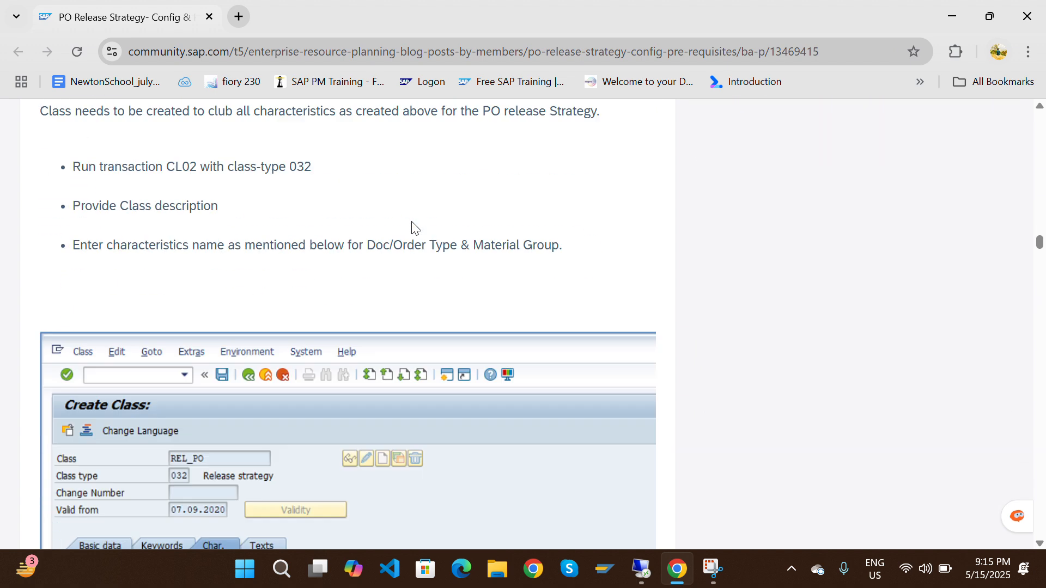
scroll(402, 227, up, 2)
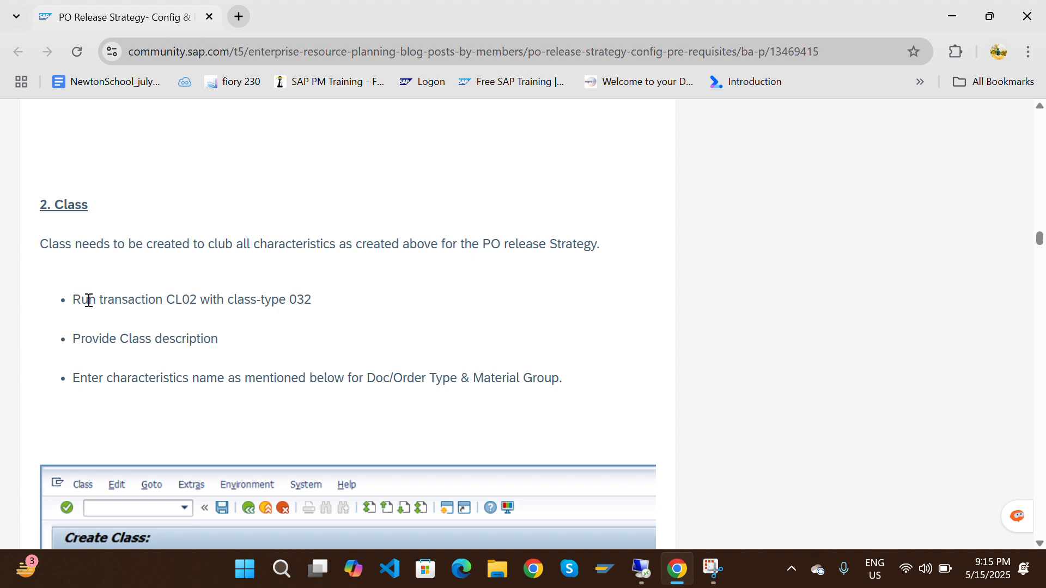
drag(165, 300, 206, 300)
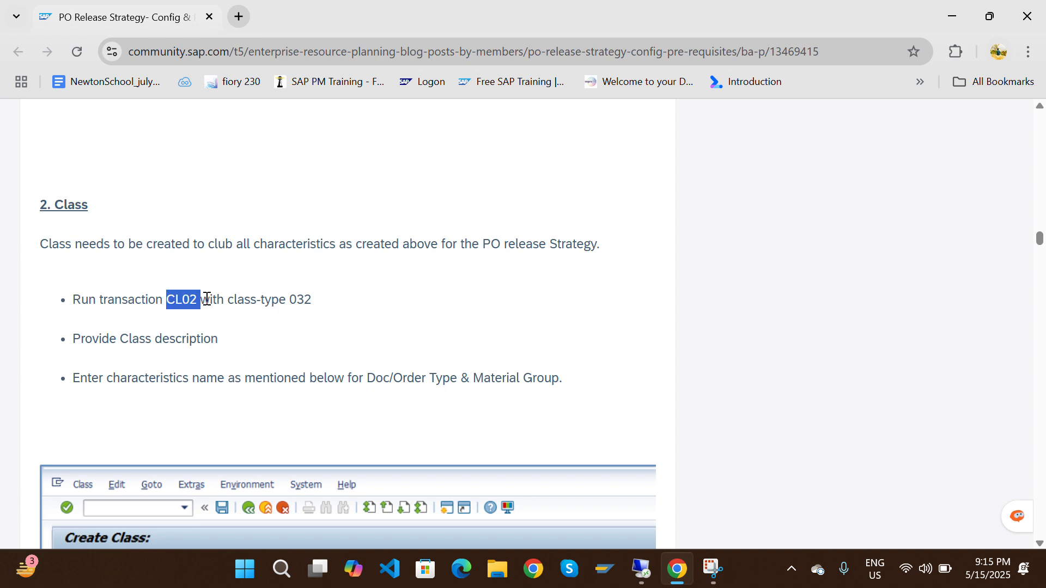
scroll(209, 343, down, 9)
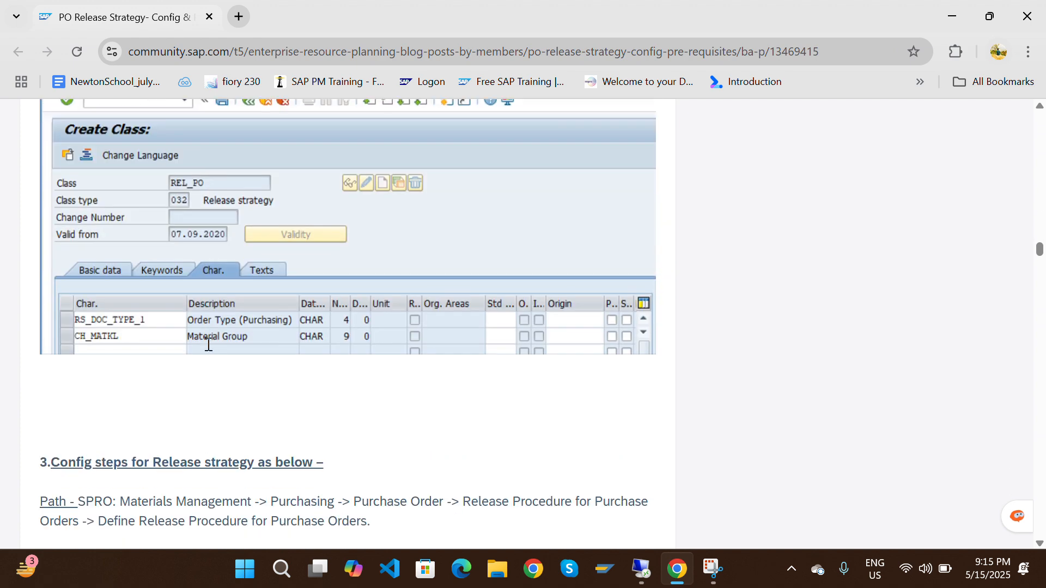
scroll(133, 283, up, 2)
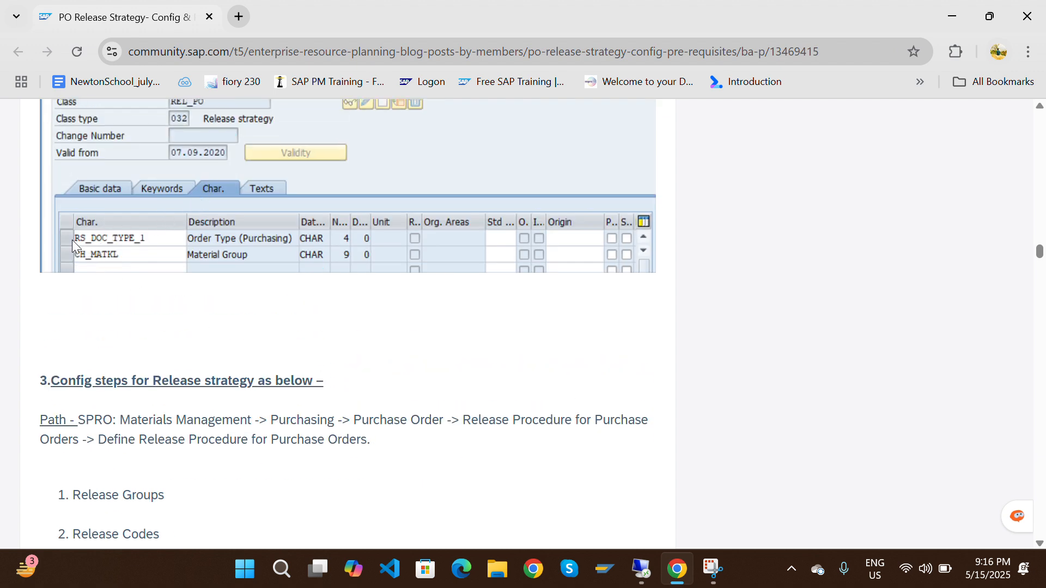
Read the release strategy configuration section's SPRO path and list of config steps, marking release groups, codes, indicator and strategies.
scroll(110, 321, down, 1)
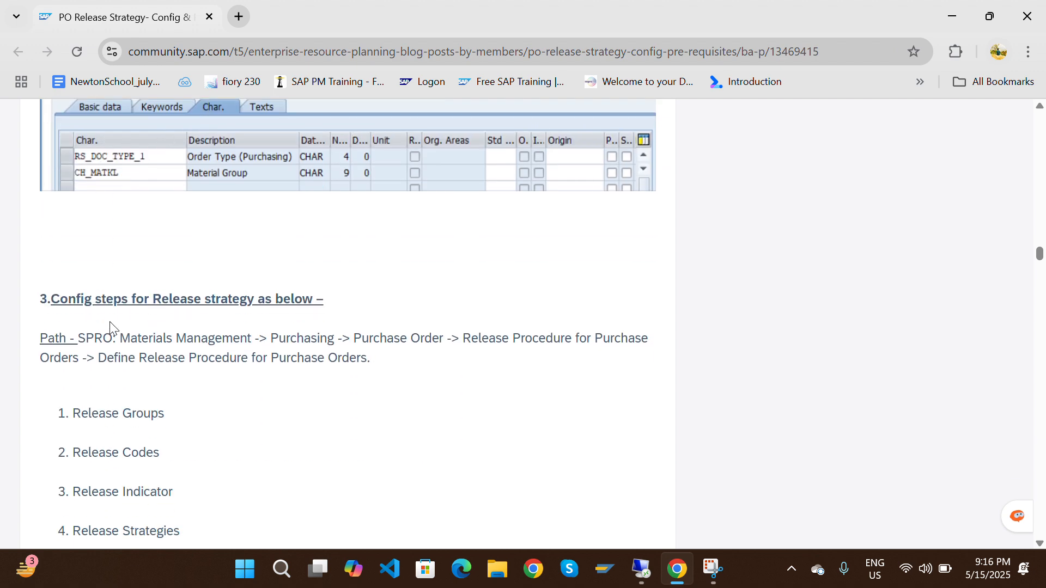
scroll(222, 315, down, 3)
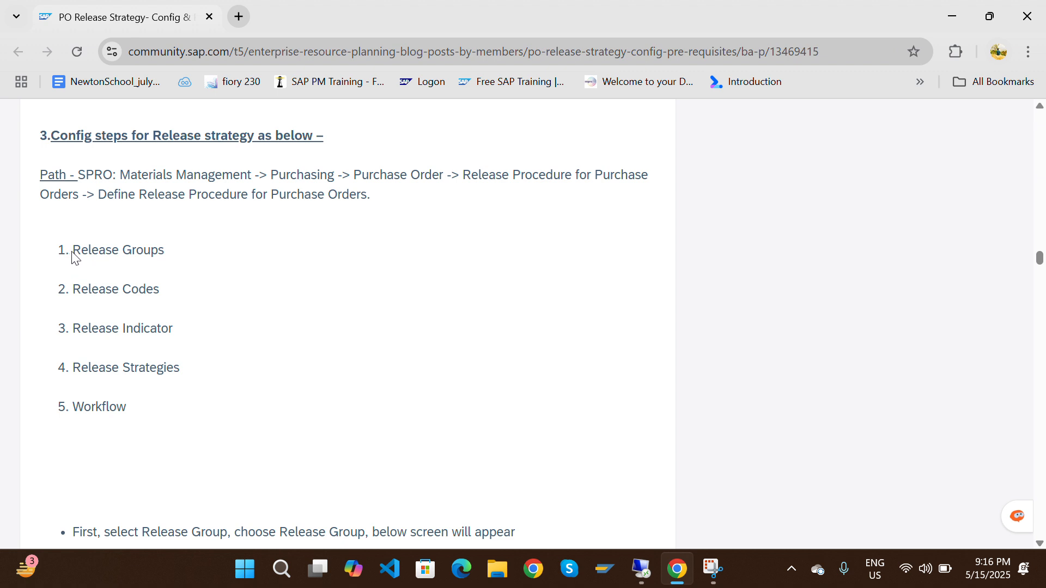
drag(75, 249, 138, 260)
drag(76, 288, 185, 339)
drag(121, 368, 186, 371)
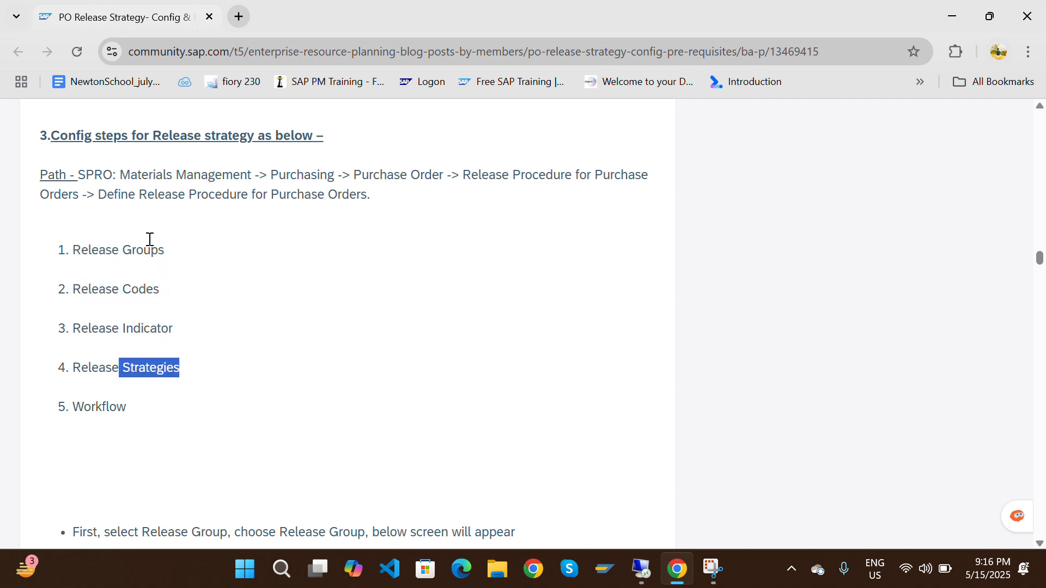
click(131, 254)
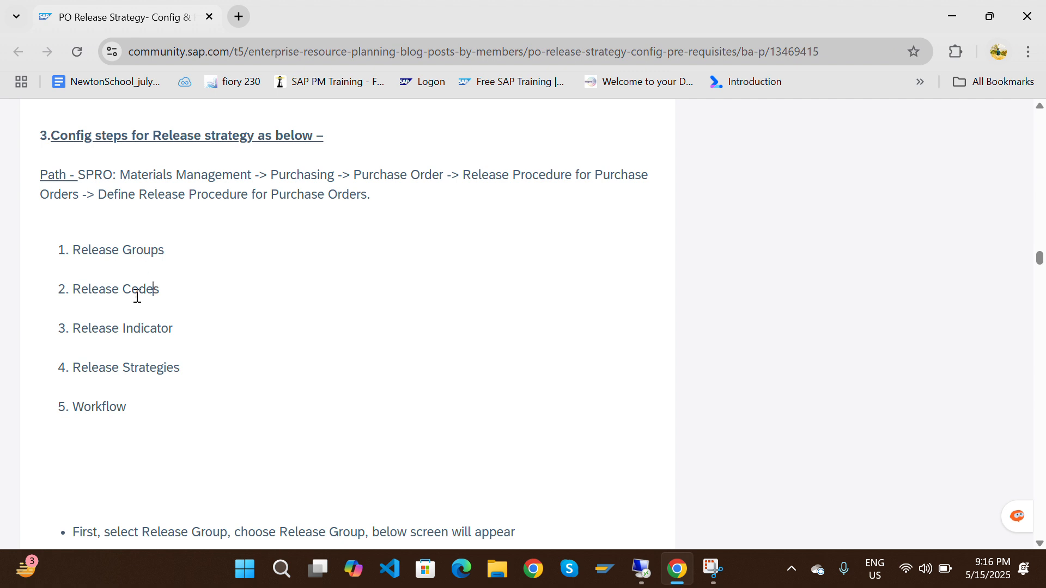
Read the remaining config steps, marking release codes and indicator, through to the new release group entry example.
drag(122, 291, 156, 294)
drag(120, 328, 159, 333)
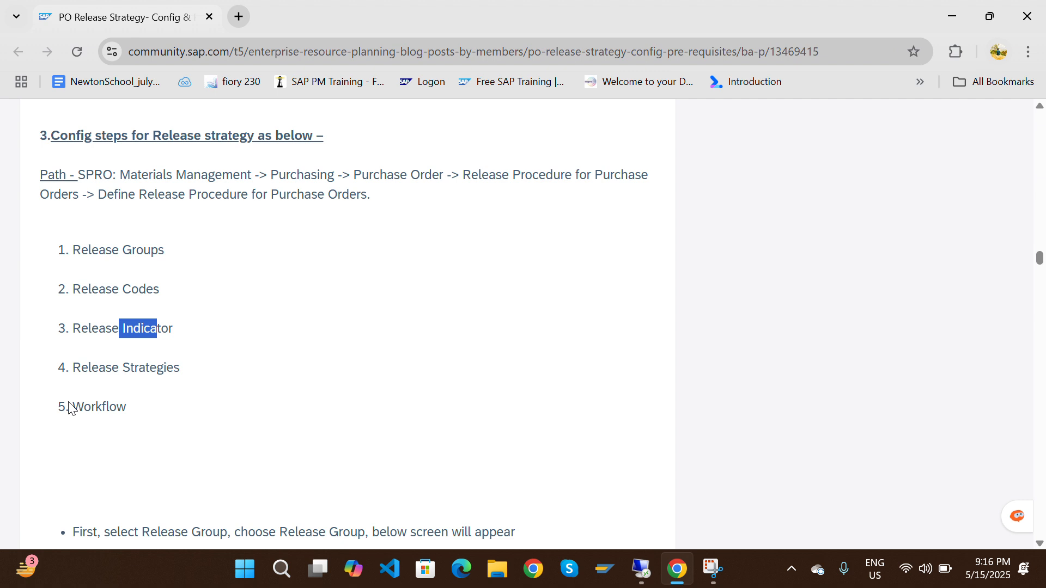
scroll(174, 412, down, 3)
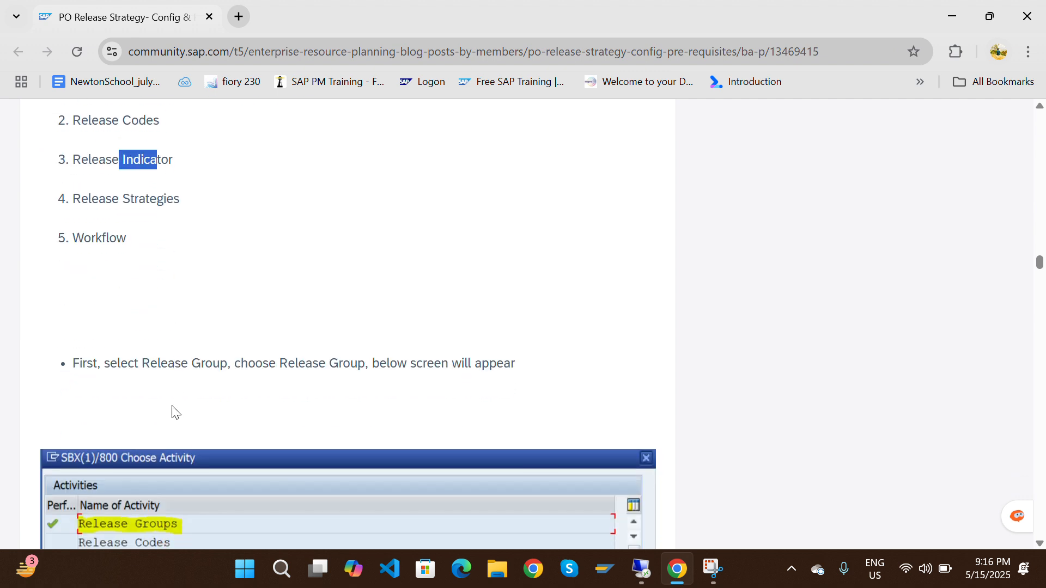
scroll(174, 412, down, 1)
scroll(174, 413, down, 8)
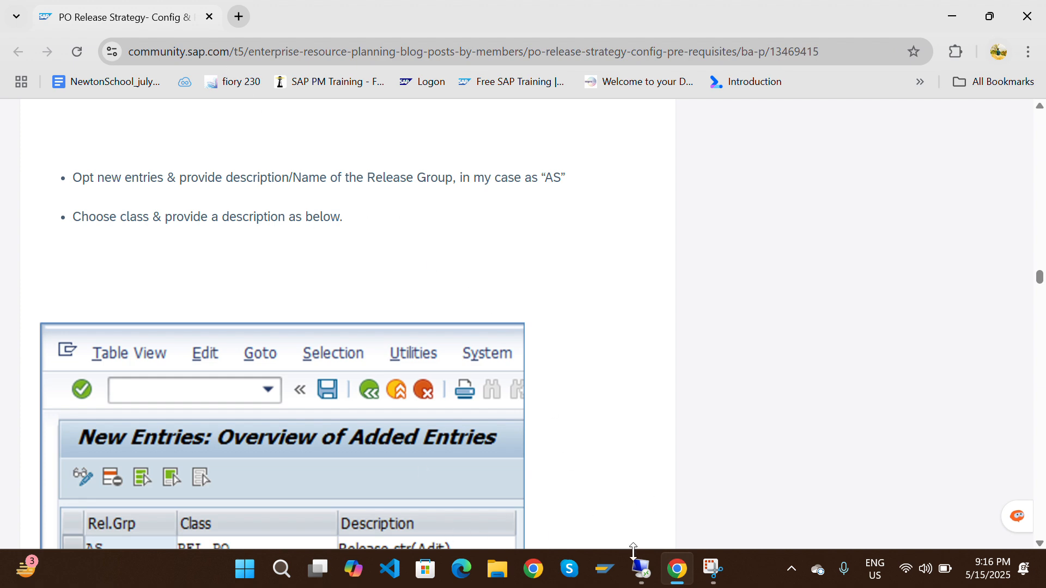
Switch to the SAP GUI session, run transaction SPRO and open the SAP Reference IMG.
mouse_move(637, 566)
click(644, 512)
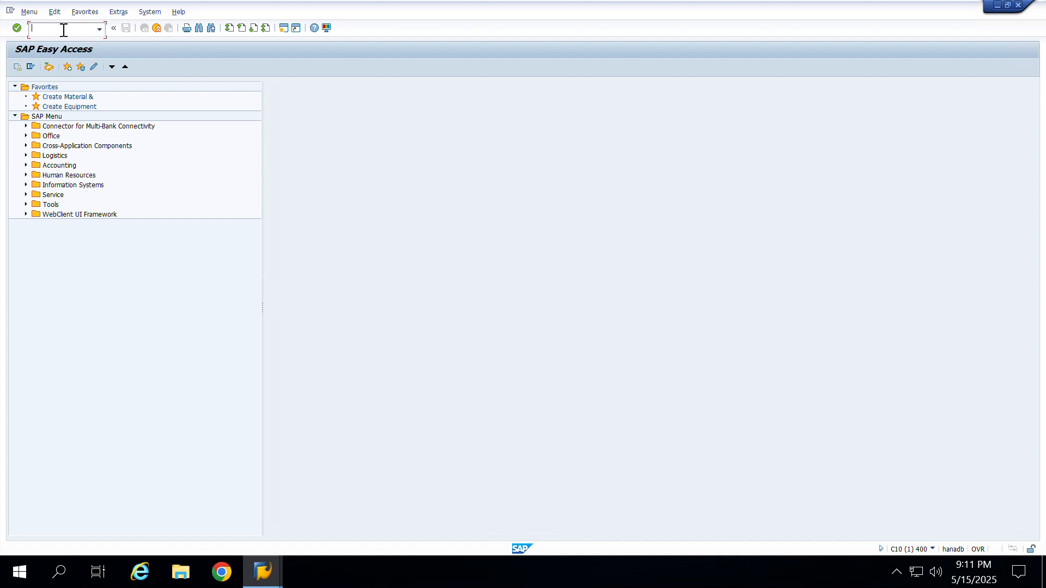
text(SPRO)
key(Return)
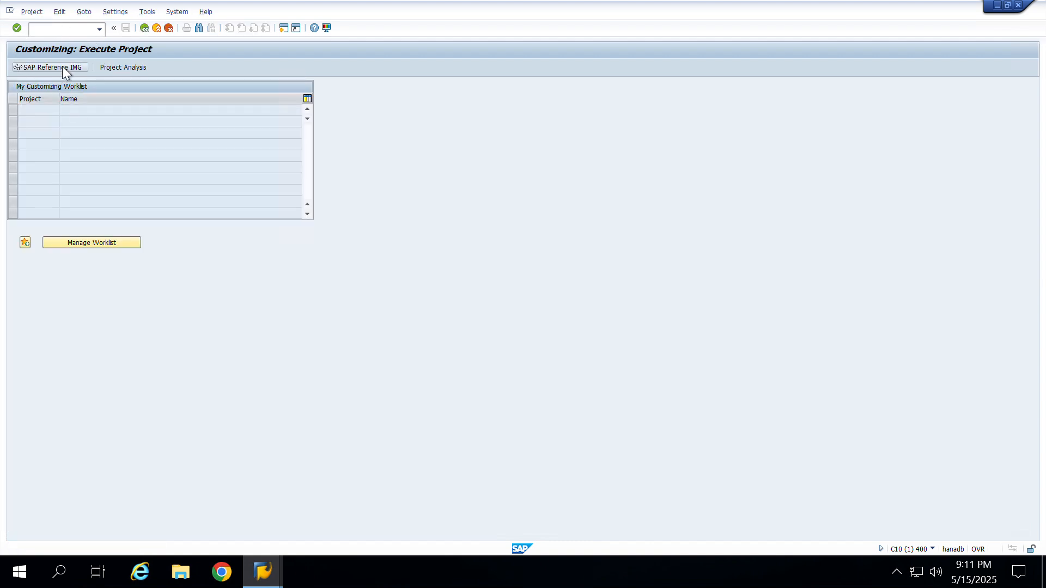
click(62, 66)
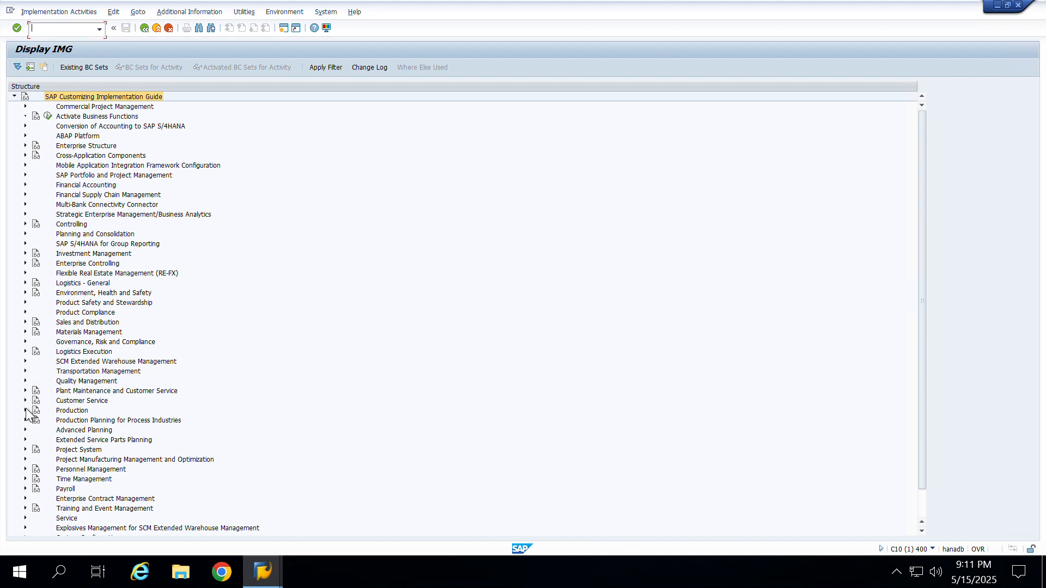
Expand the IMG through Materials Management, Purchasing and Purchase Order to Release Procedure for Purchase Orders.
click(24, 333)
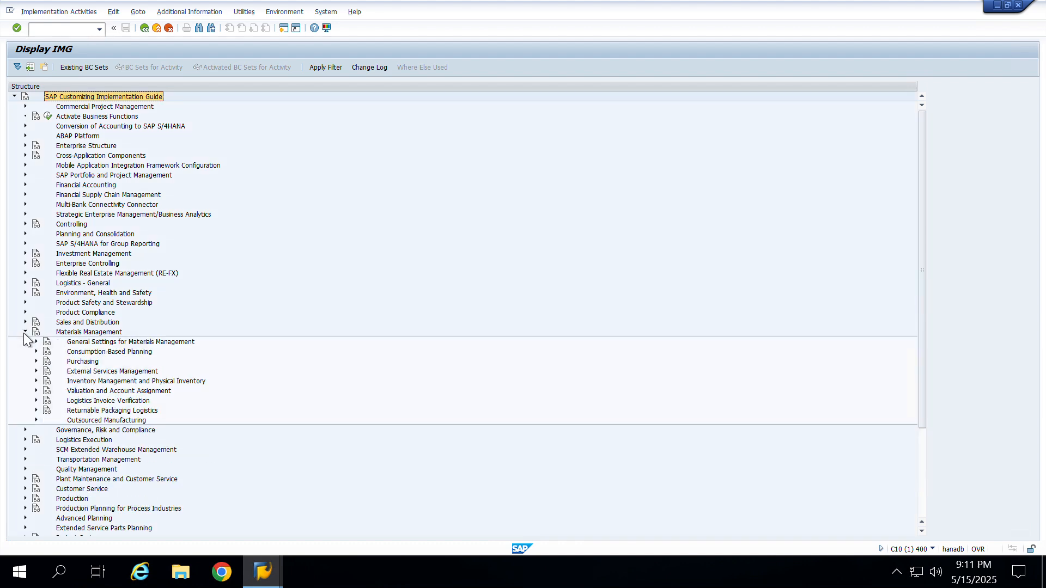
click(35, 362)
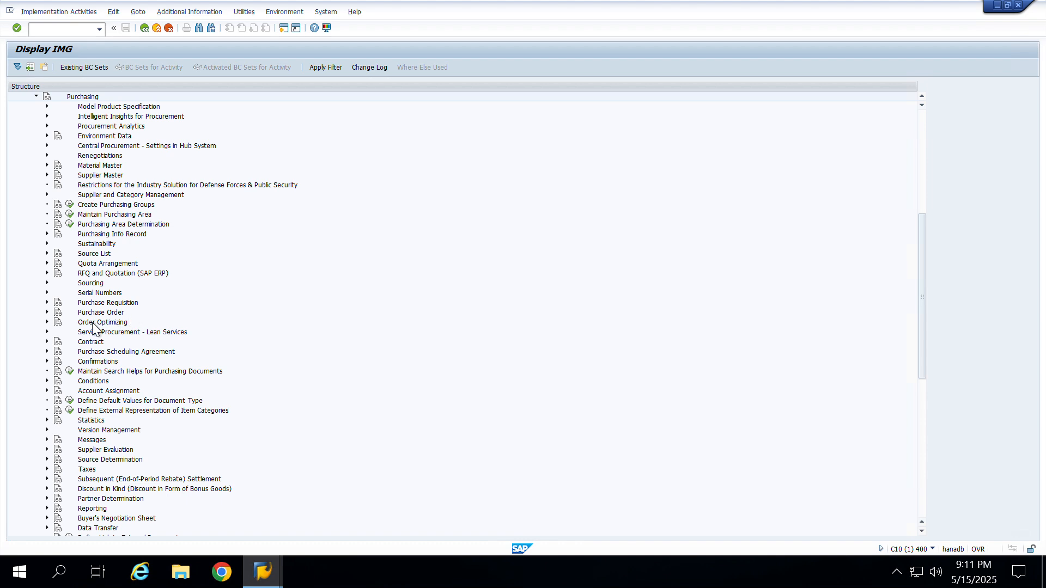
click(47, 312)
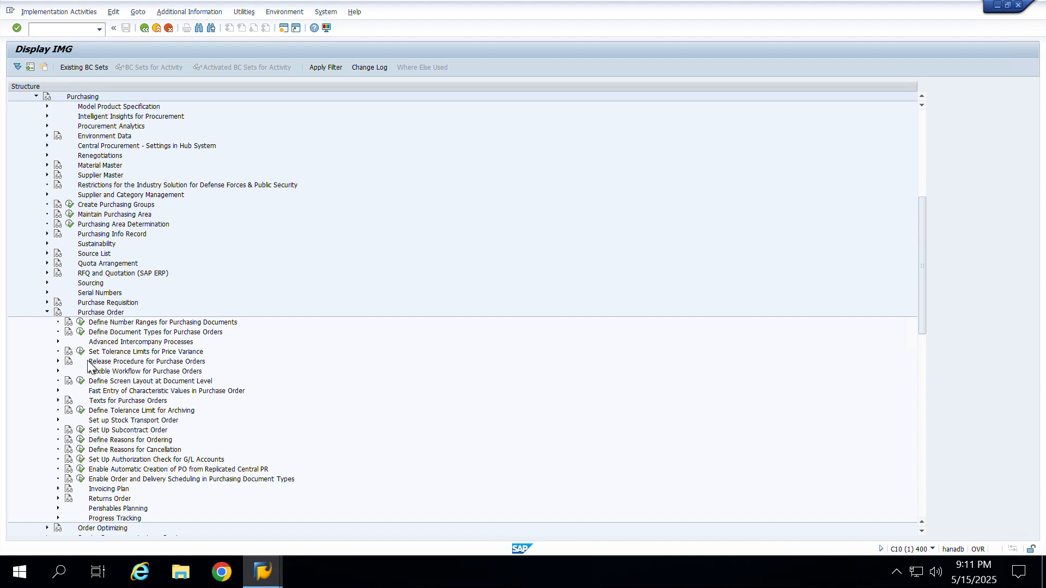
click(57, 361)
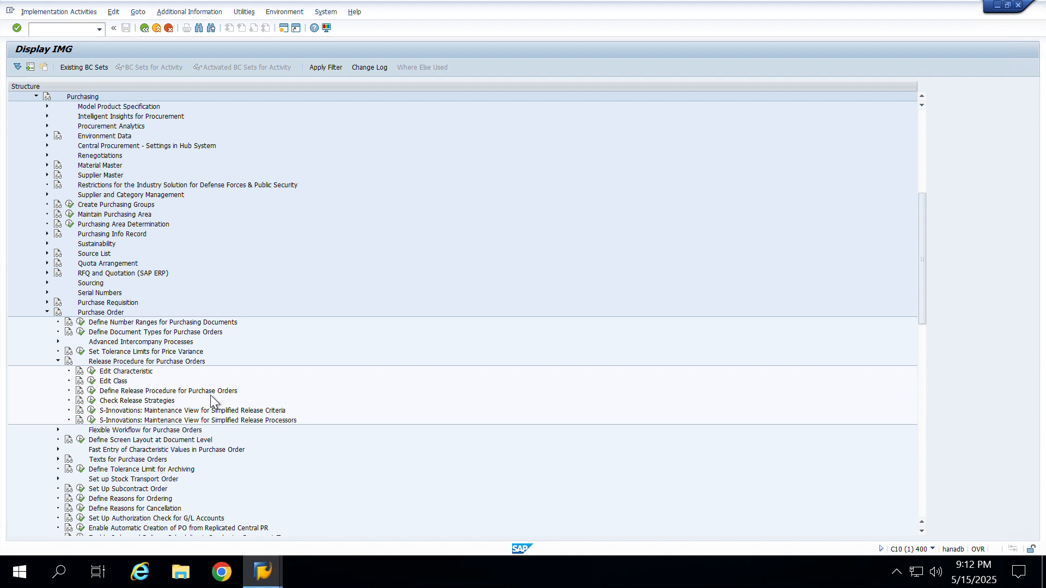
Start a standard purchase order with transaction ME21N in a new session and set the supplier to 14.
click(285, 26)
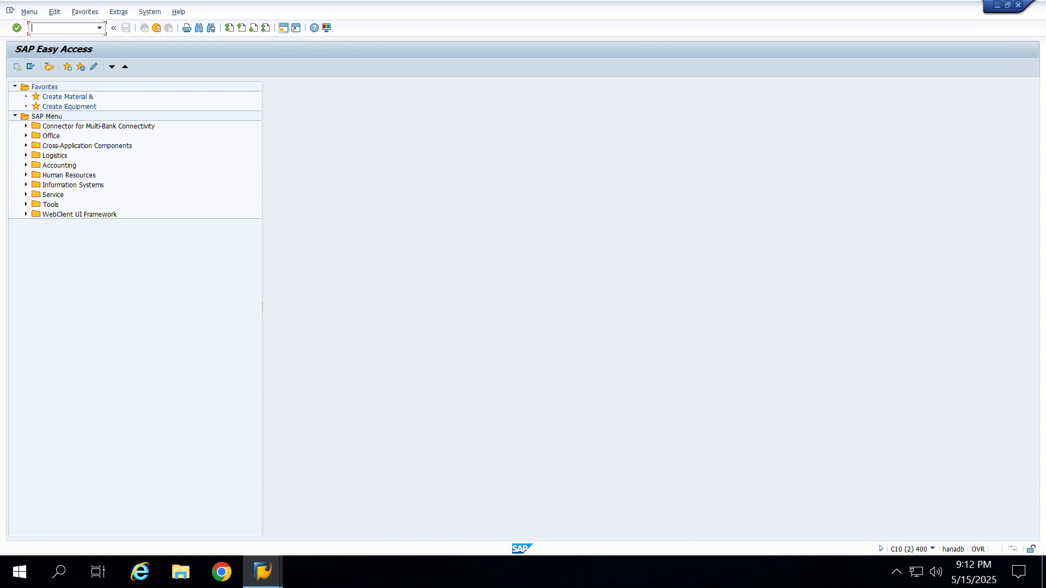
text(me21n)
key(Return)
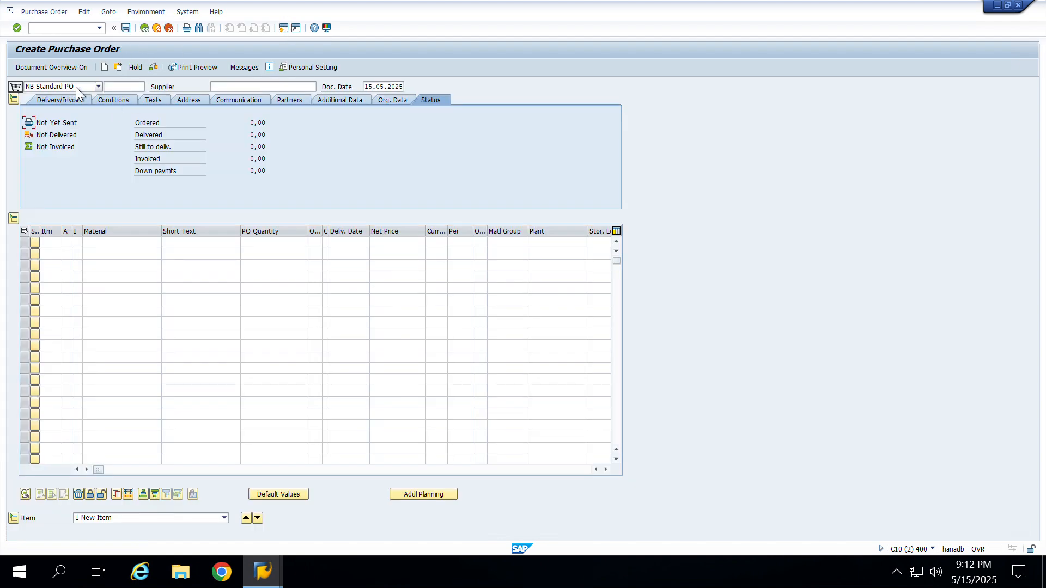
click(241, 87)
text(14)
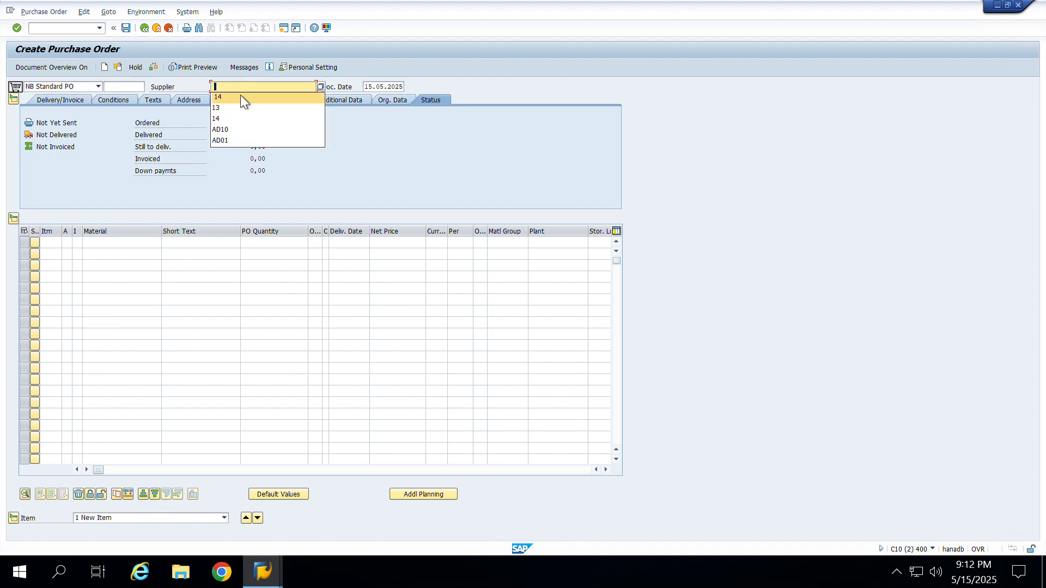
key(Return)
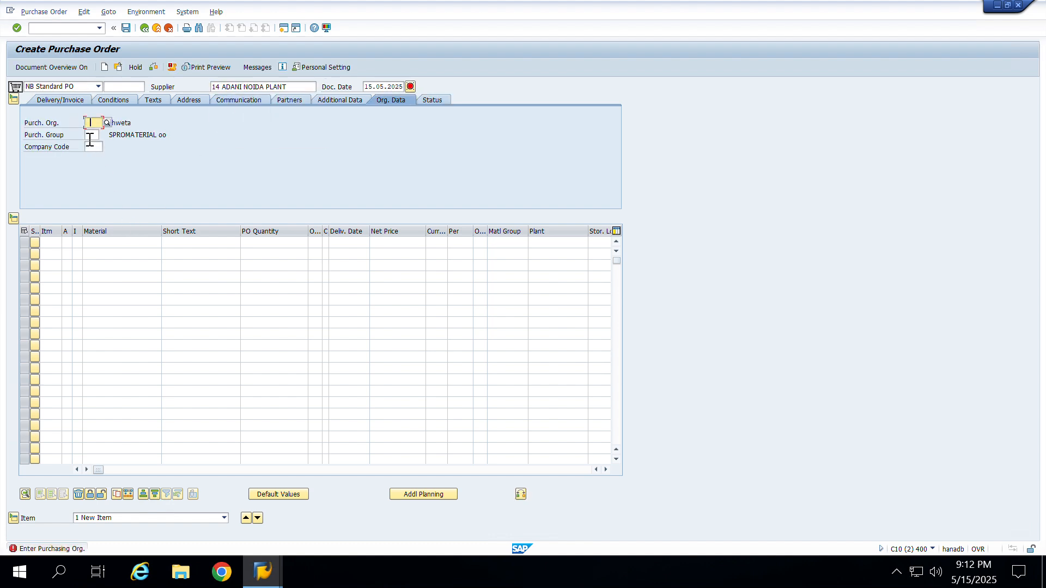
Fill in the organizational data with purchasing organization ADPP, purchasing group ADN and company code ADN1.
text(adpp)
click(95, 136)
text(adn)
click(95, 148)
key(Return)
Add an item for material 9990310 with plant ADN1 to the purchase order.
click(105, 243)
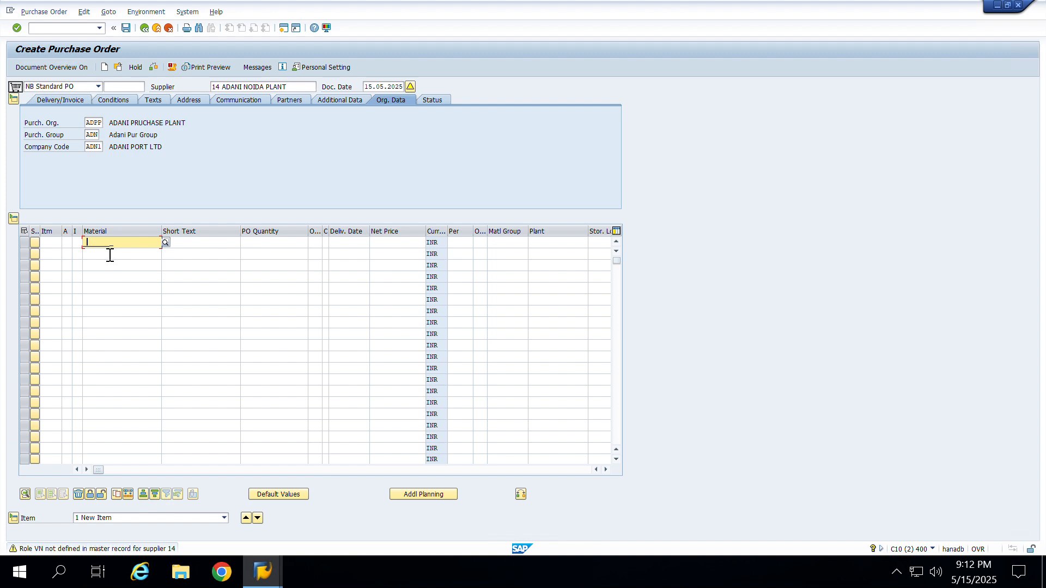
text(9990310)
key(Return)
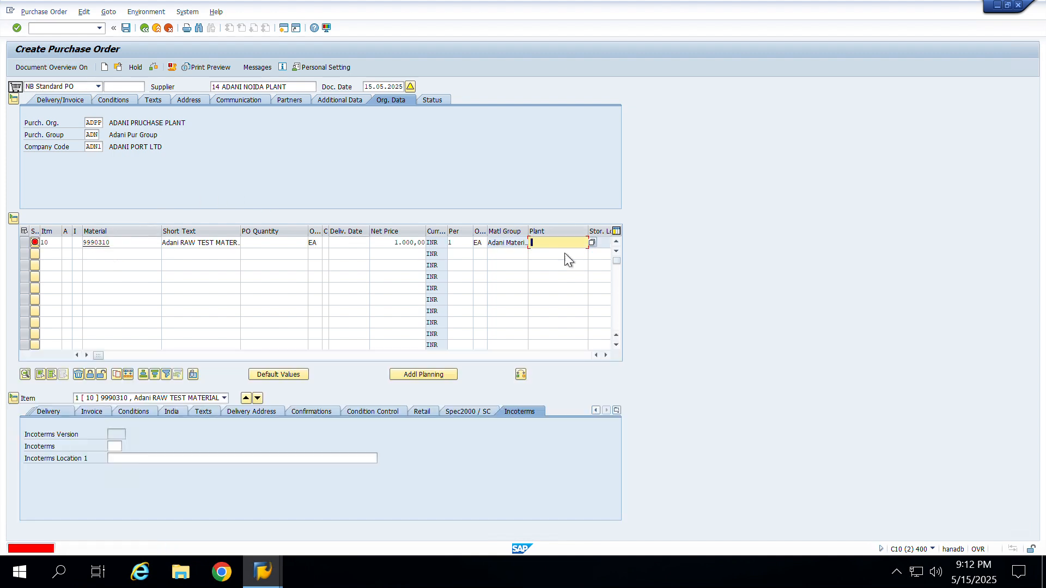
text(adn1)
key(Return)
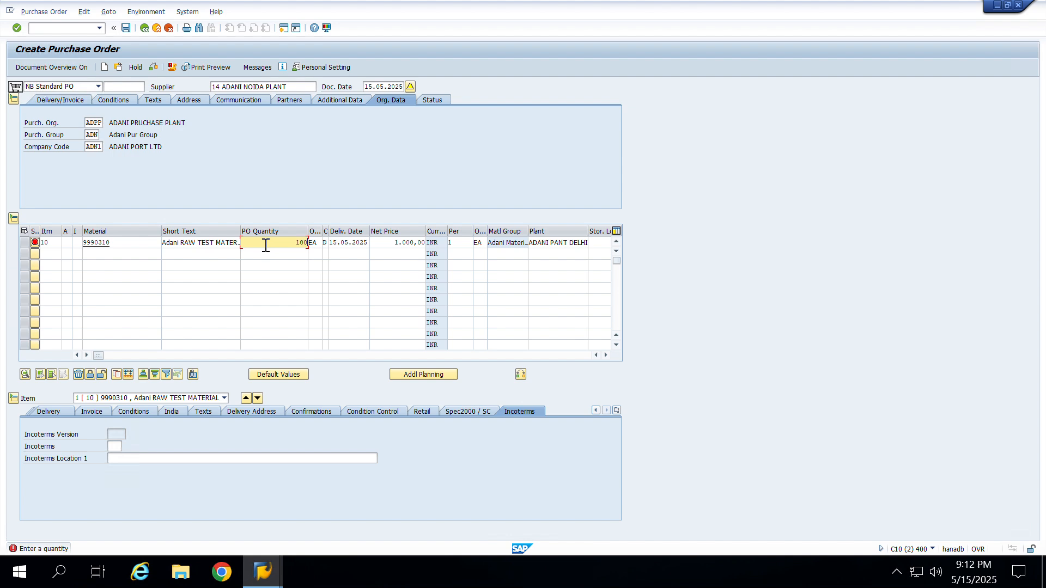
Set the item's PO quantity to 100 EA and save the purchase order.
key(Return)
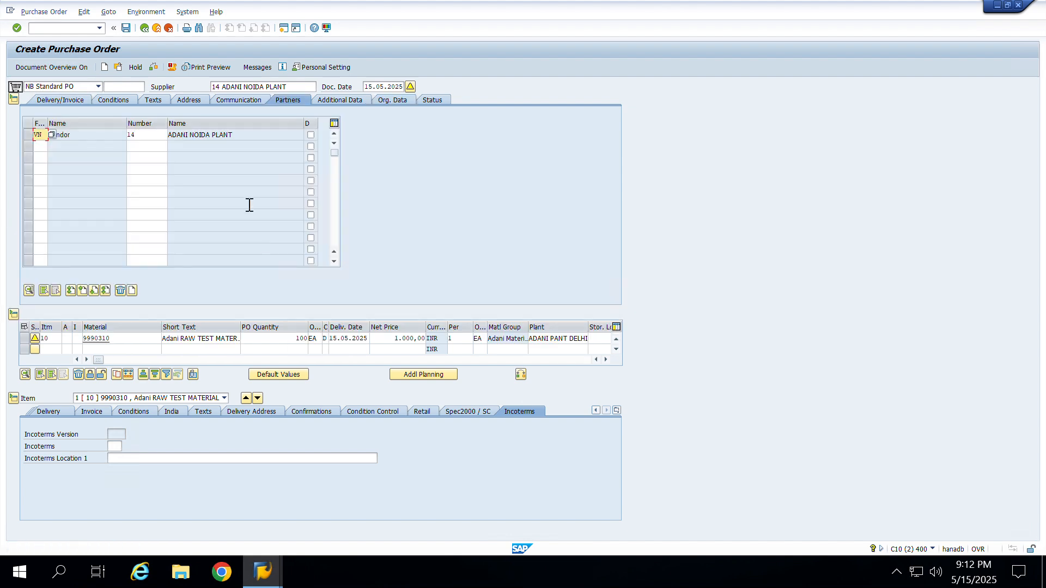
key(Return)
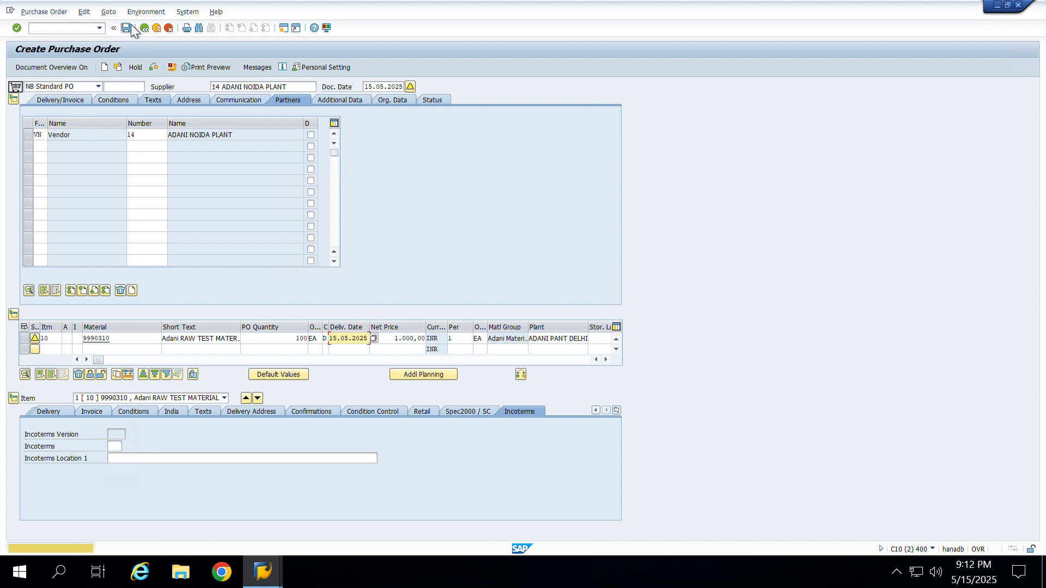
click(129, 27)
click(148, 211)
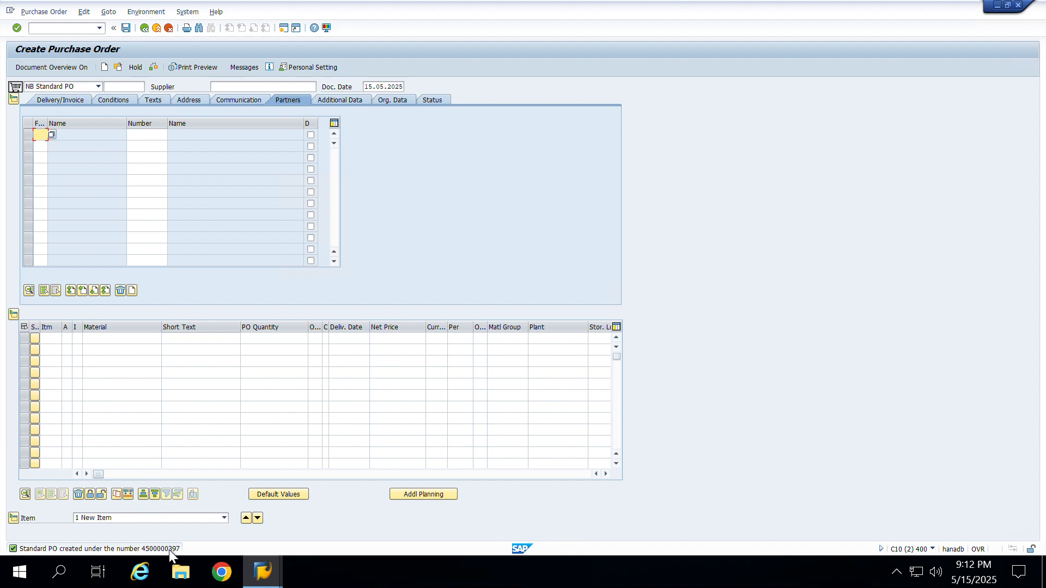
Load the newly created purchase order in transaction ME22N to check its release status, and close that session.
click(64, 28)
text(/n)
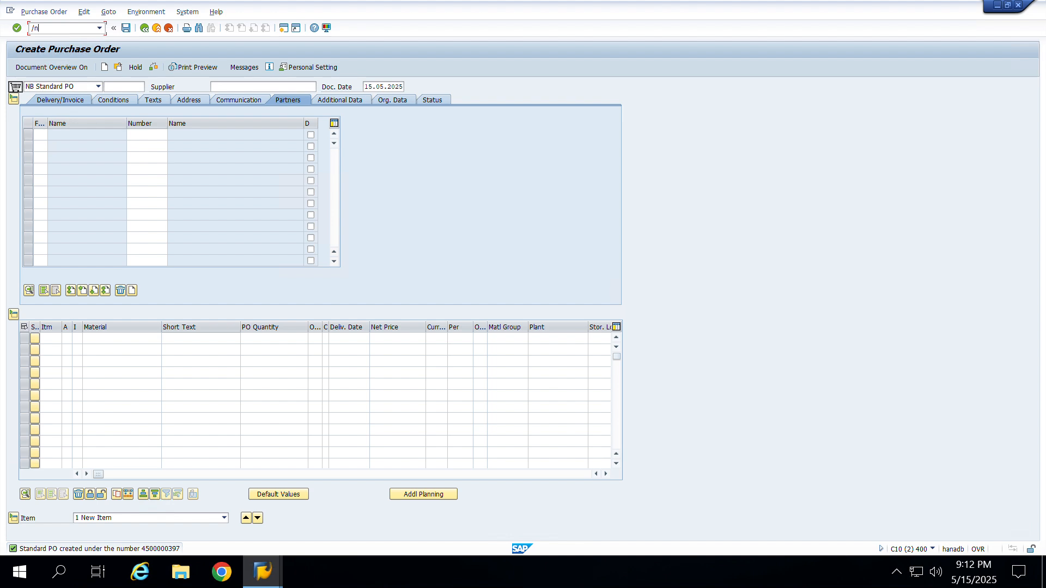
text(me22n)
key(Return)
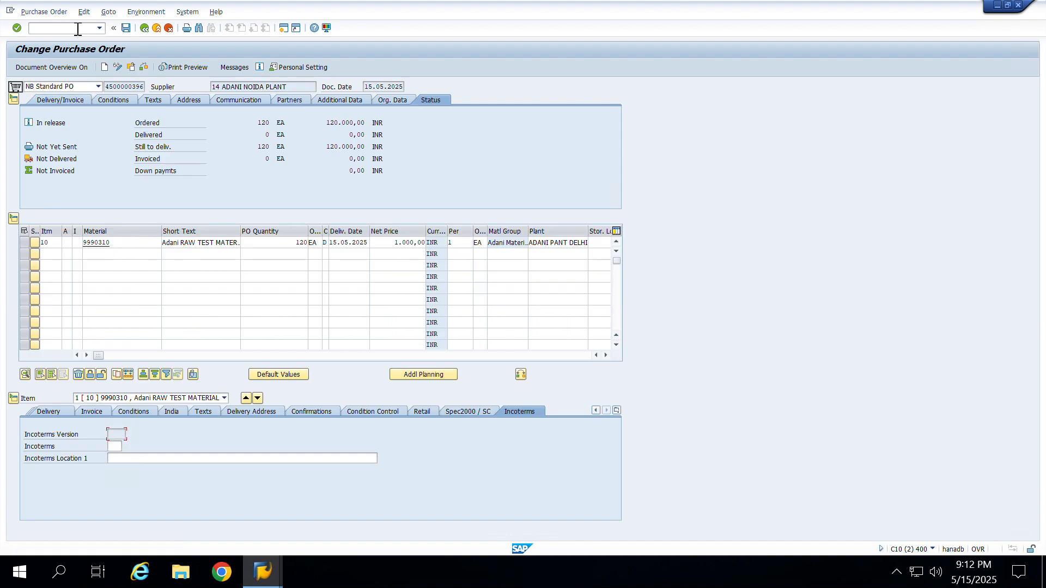
click(134, 69)
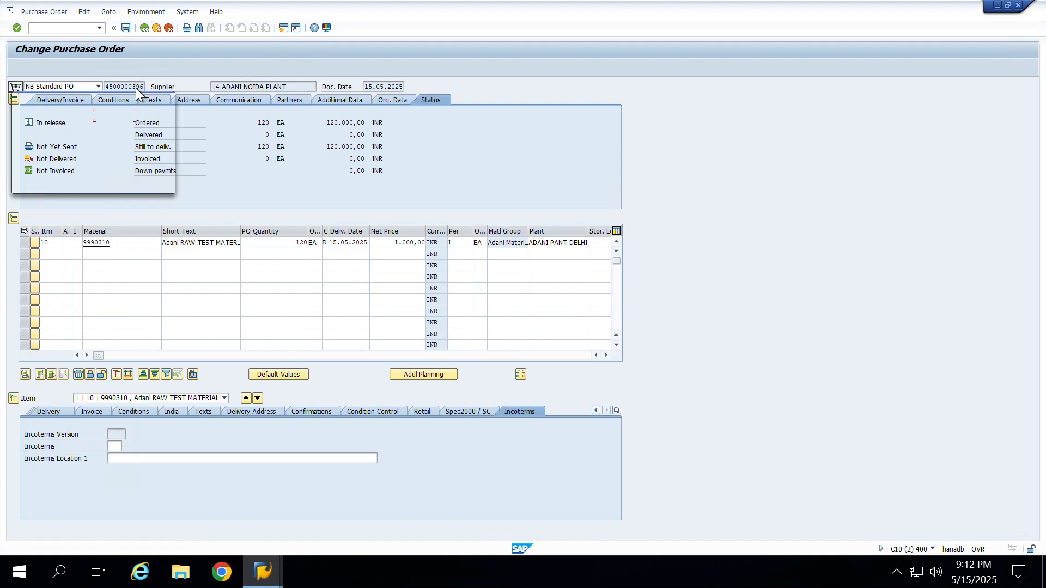
drag(132, 117, 141, 116)
text(7)
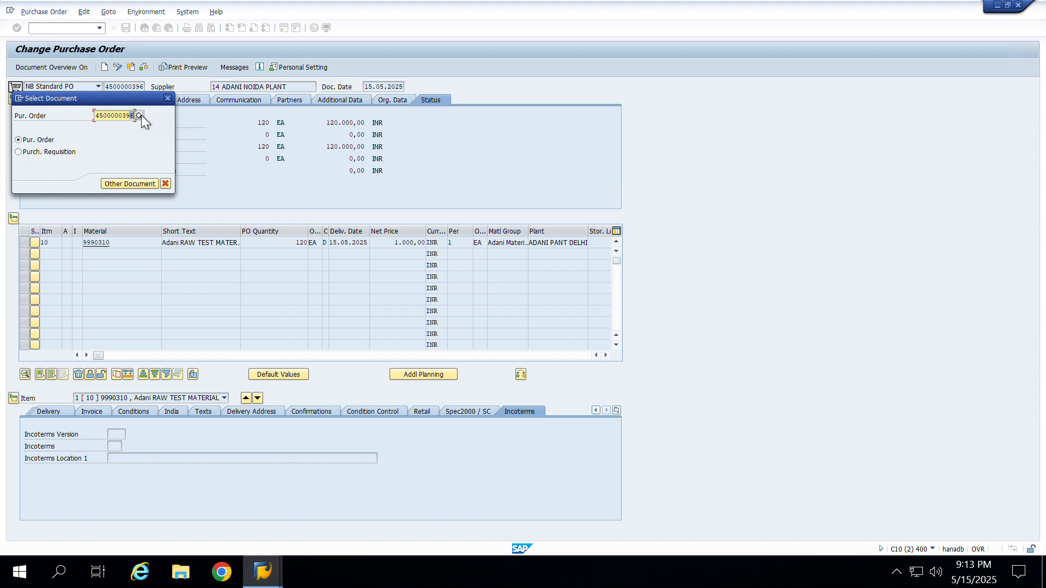
key(Return)
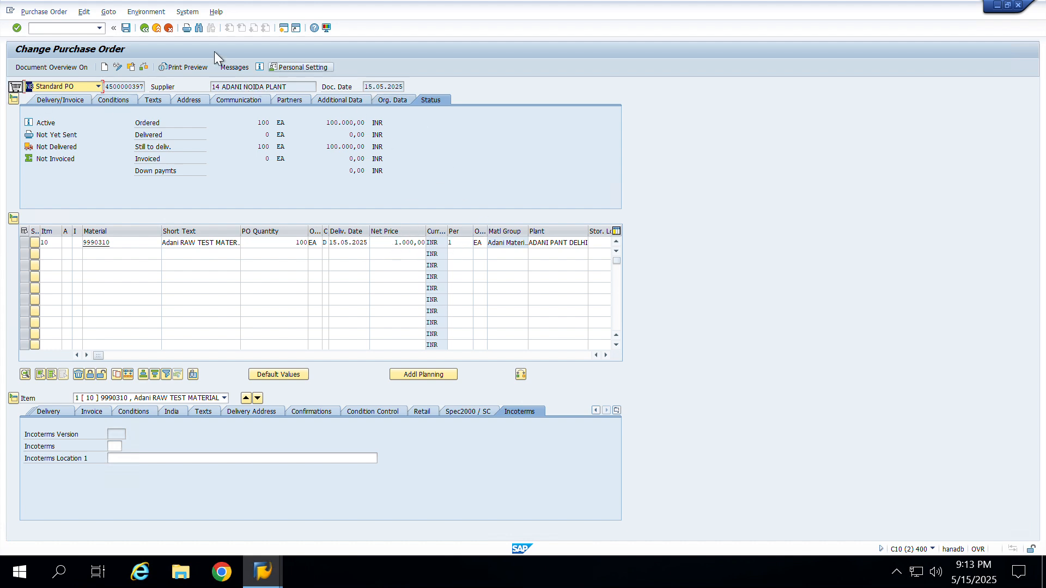
click(158, 27)
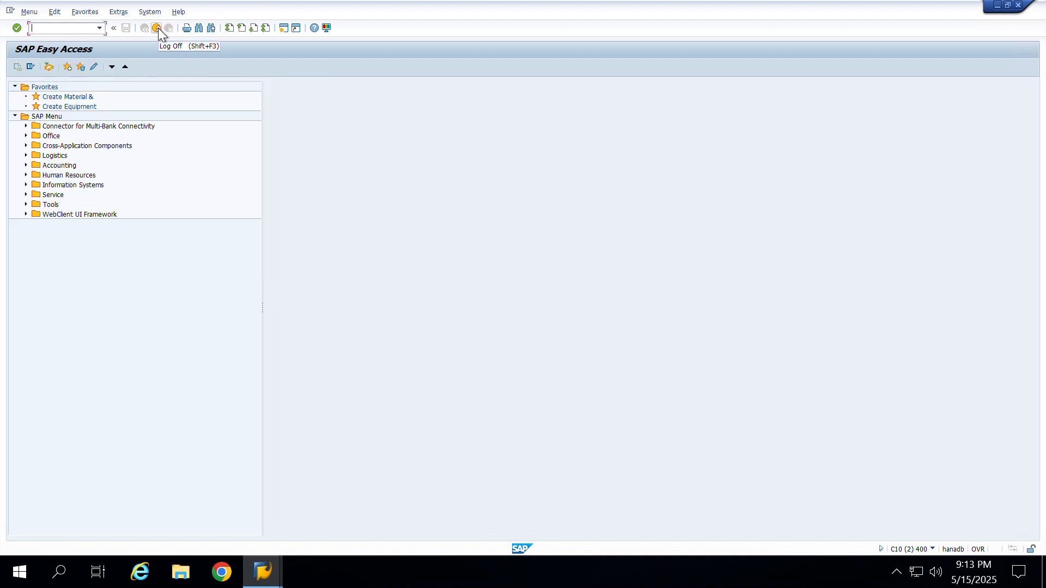
click(158, 28)
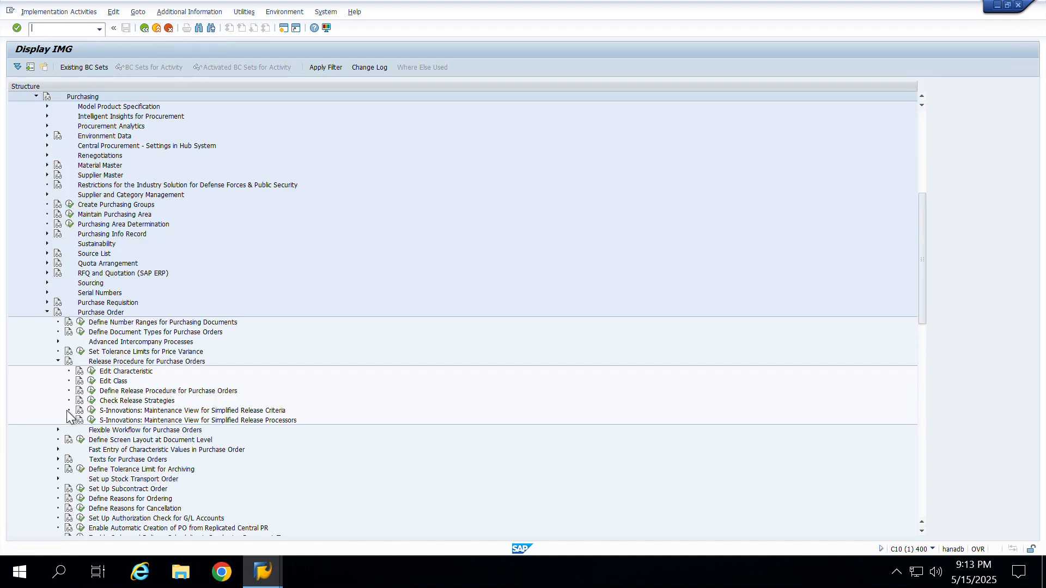
Open Edit Characteristic in the IMG and create a characteristic named PO_DOC.
click(92, 373)
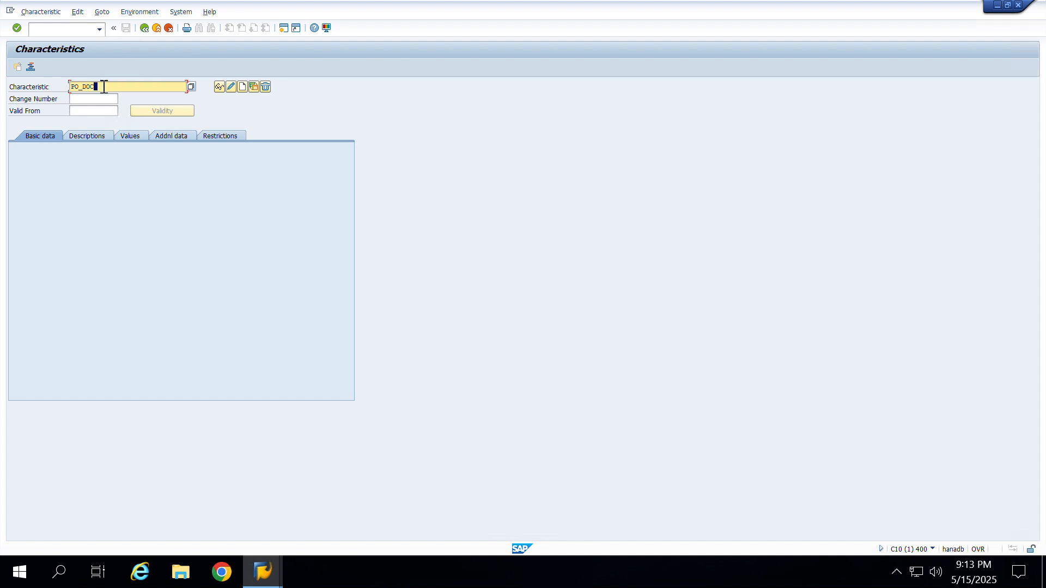
drag(103, 86, 36, 79)
click(101, 91)
click(242, 86)
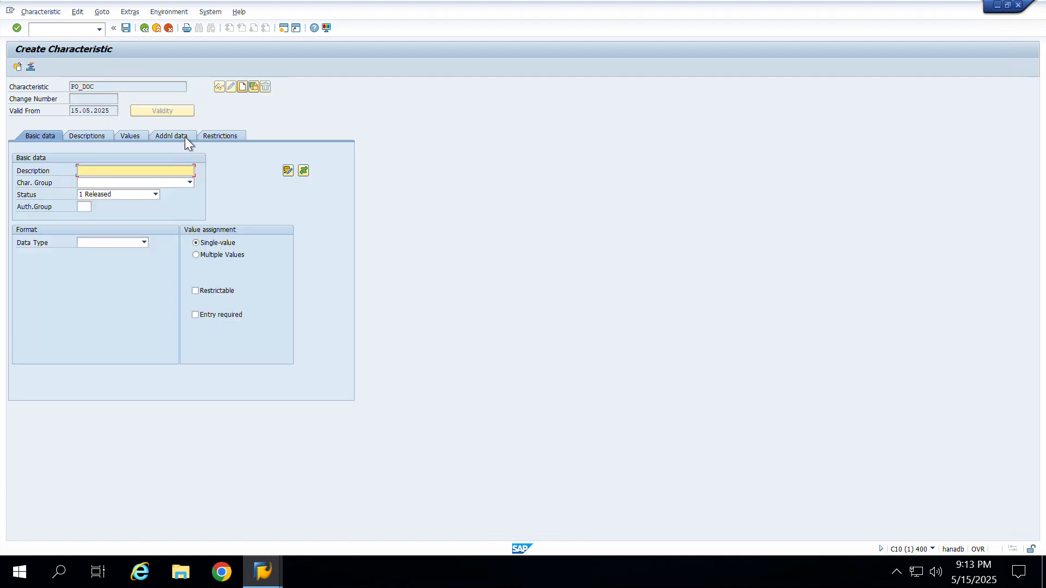
Describe the characteristic as Document type, choose the CHAR Character Format data type and fill in its number of characters.
text(D)
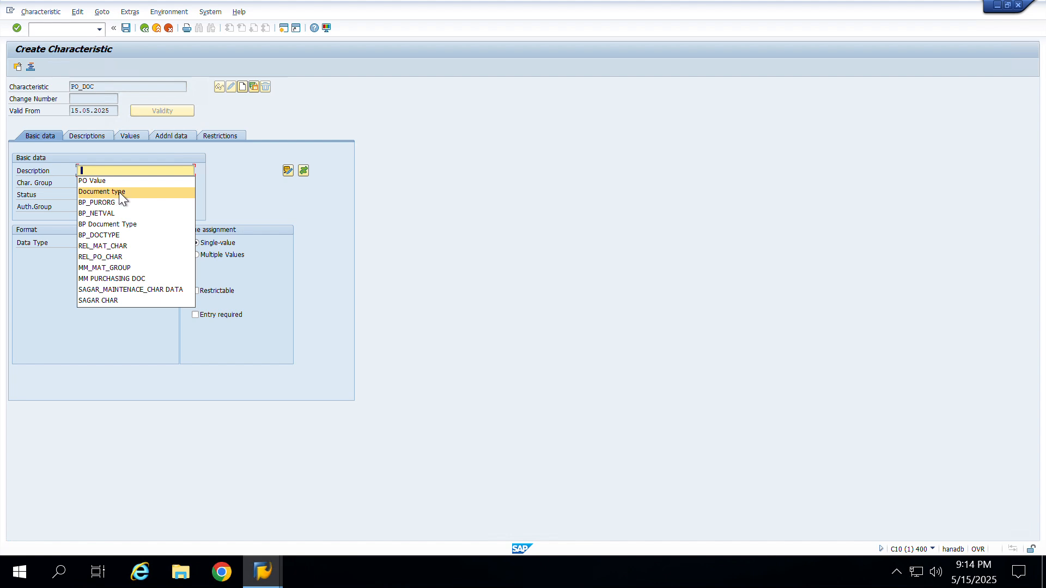
click(118, 191)
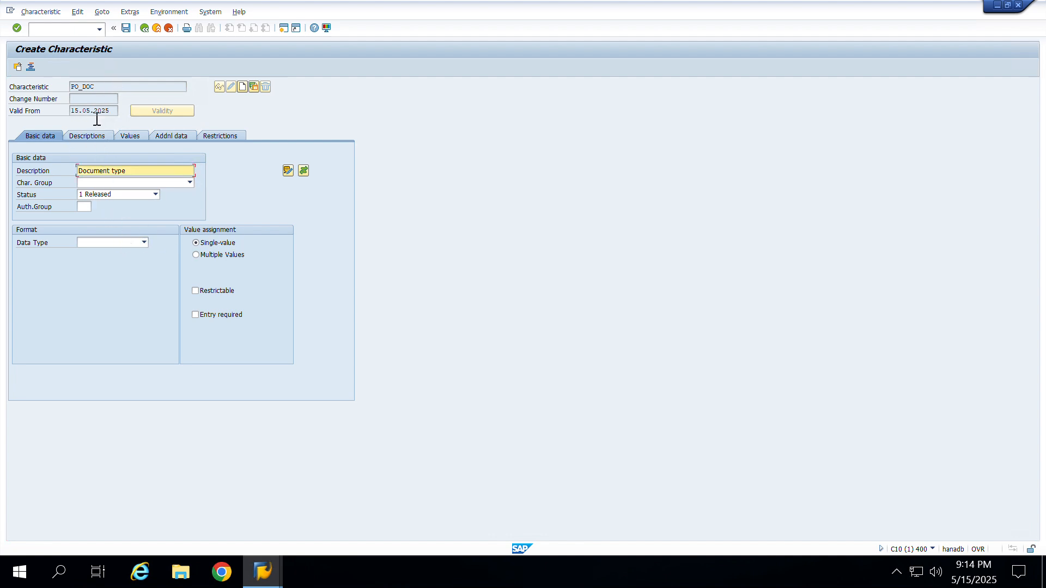
click(120, 243)
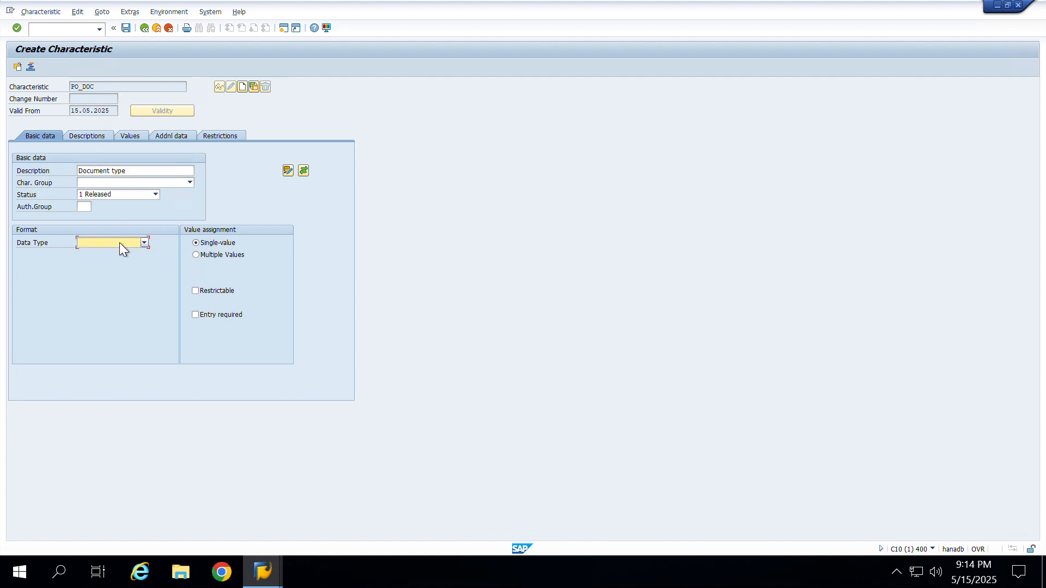
click(110, 253)
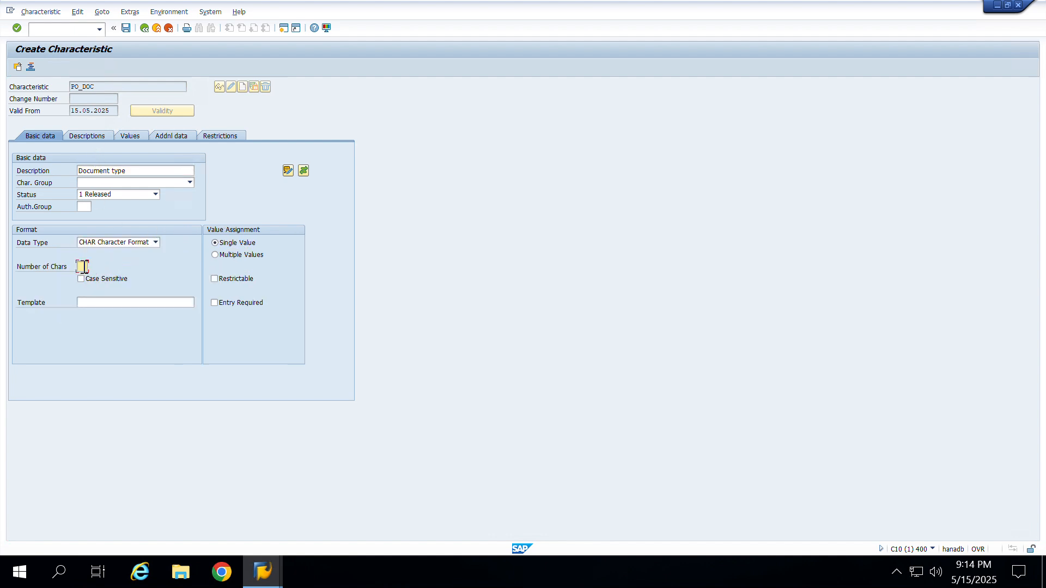
click(82, 266)
Enter NB with the description Standard PO as an allowed value of the characteristic.
click(100, 136)
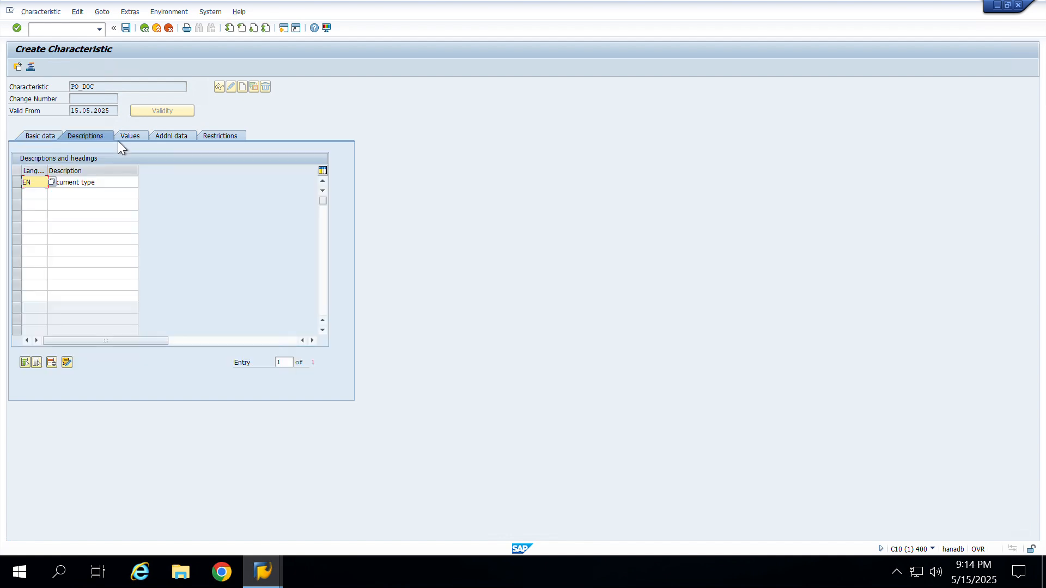
click(126, 135)
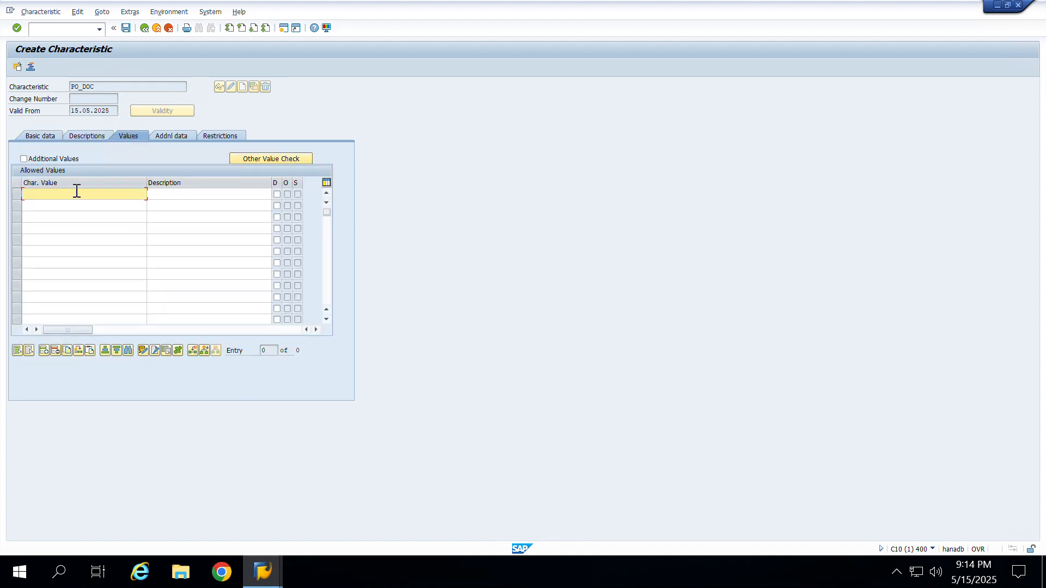
text(NB)
click(189, 195)
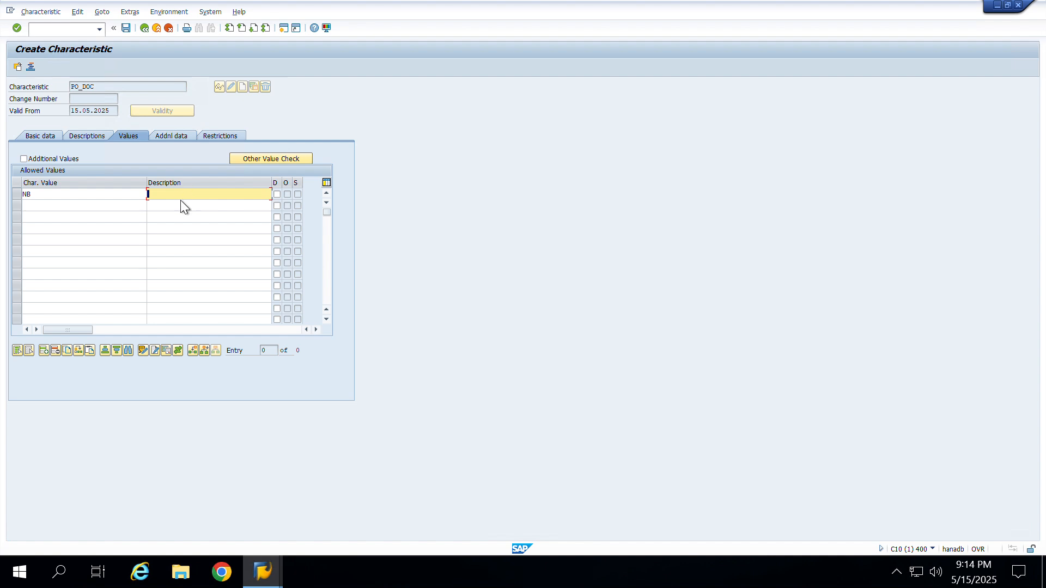
text(S)
click(174, 201)
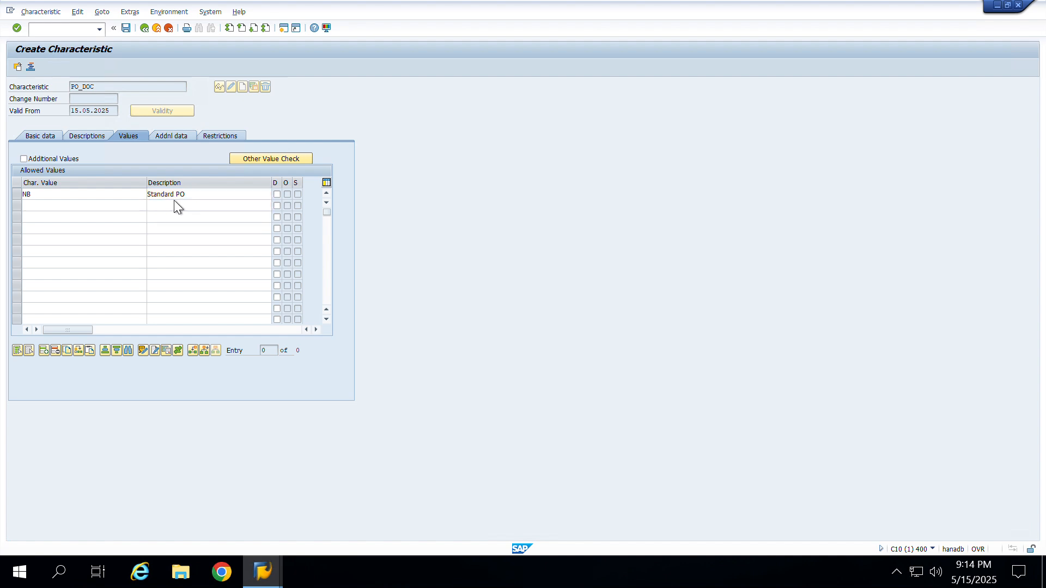
key(Return)
Set CEKKO as the reference table name in the characteristic's additional data.
click(166, 135)
click(95, 171)
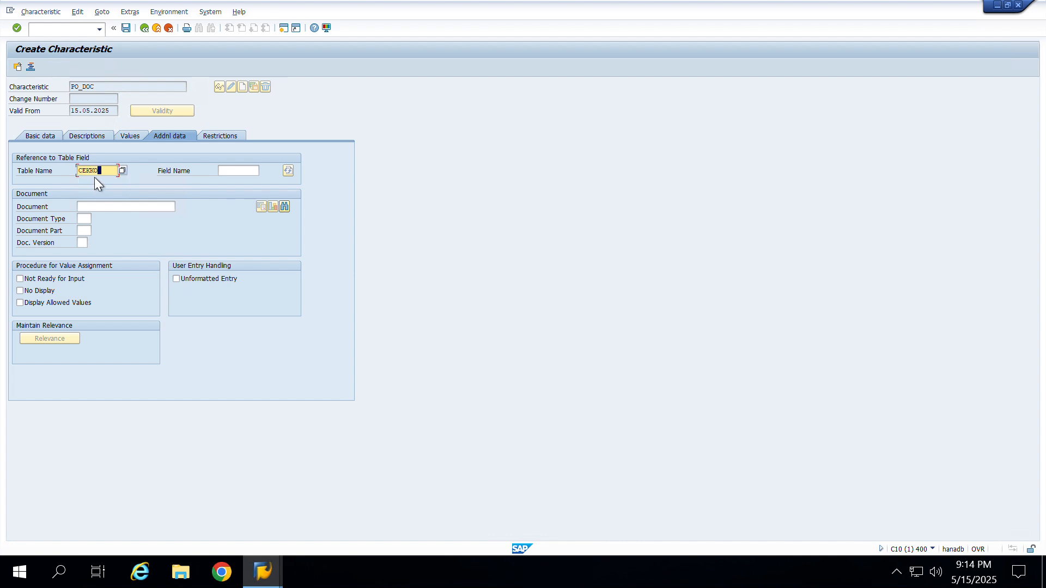
click(94, 180)
Open a new session and start the ABAP Dictionary display with transaction SE12.
click(286, 32)
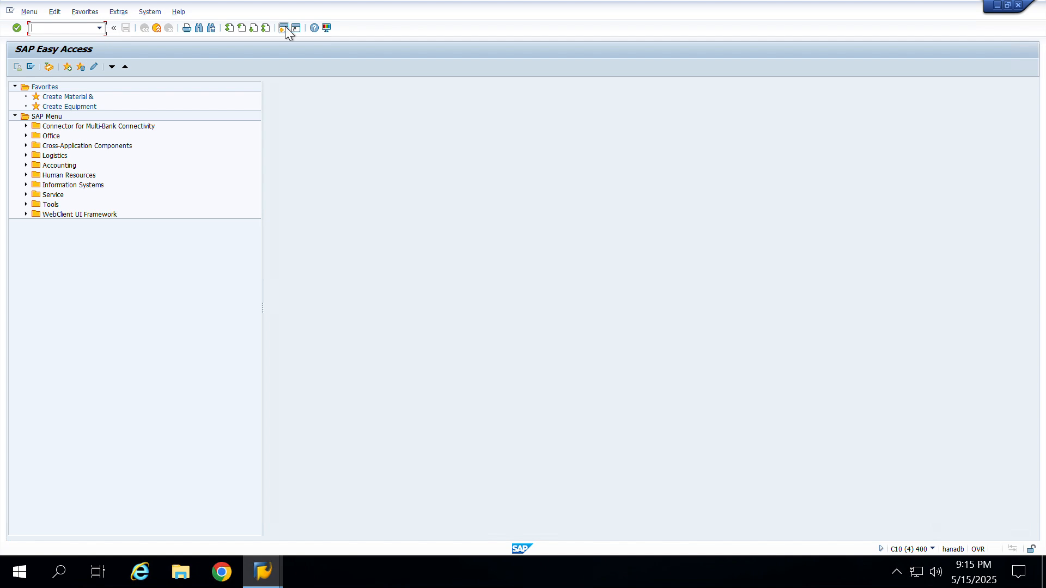
text(se11)
key(Return)
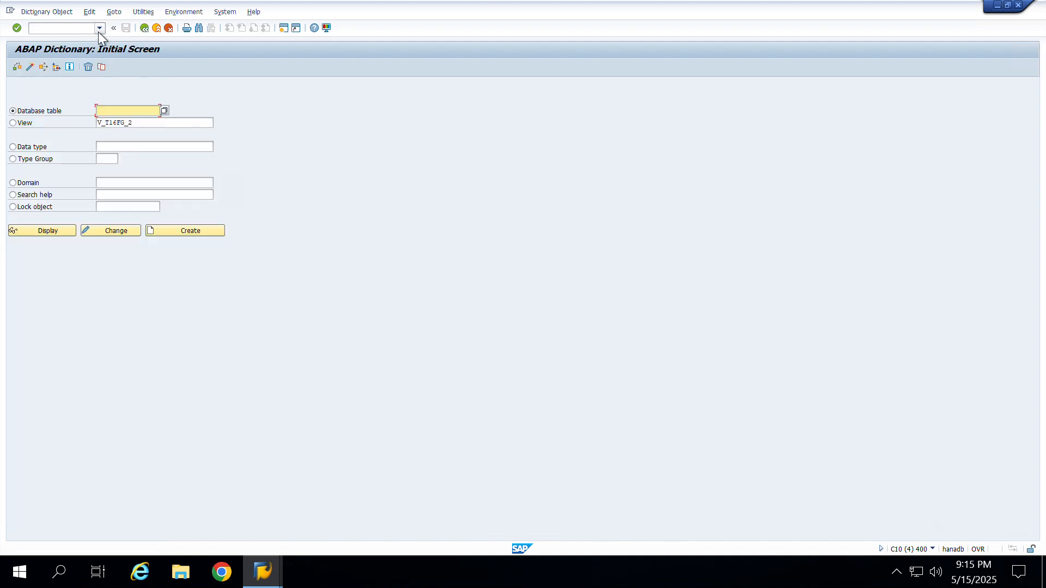
click(55, 28)
text(/nse11)
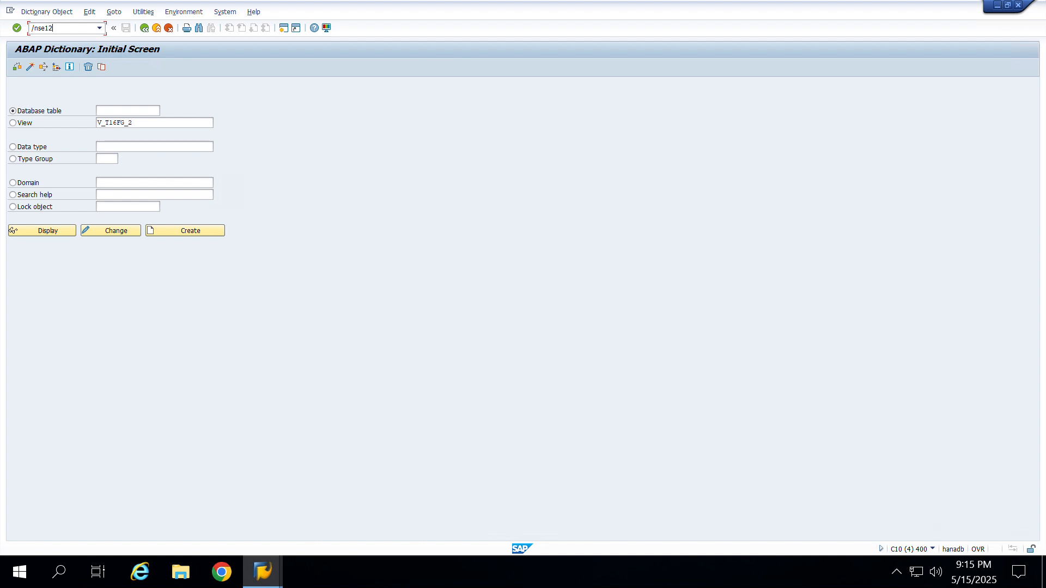
key(Return)
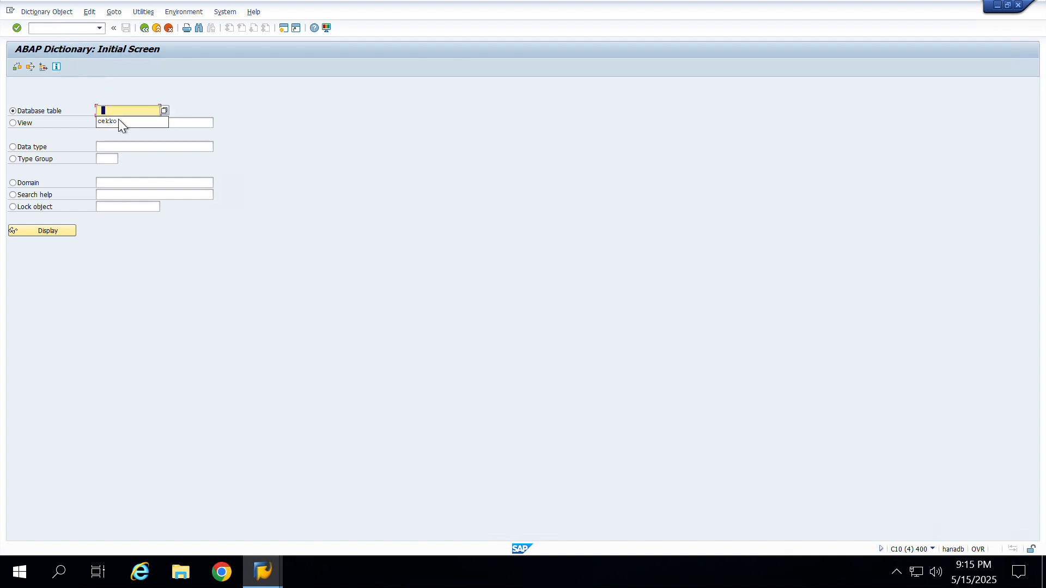
Enter CEKKO as the database table, clear the view name and display the structure's components.
text(cekko)
click(109, 125)
drag(108, 125, 2, 102)
key(BackSpace)
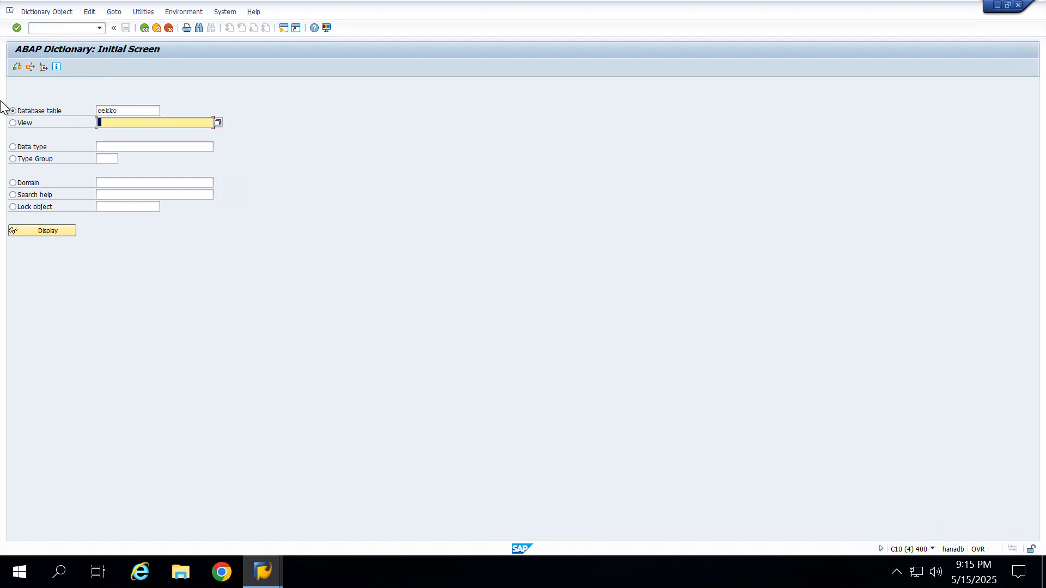
key(Return)
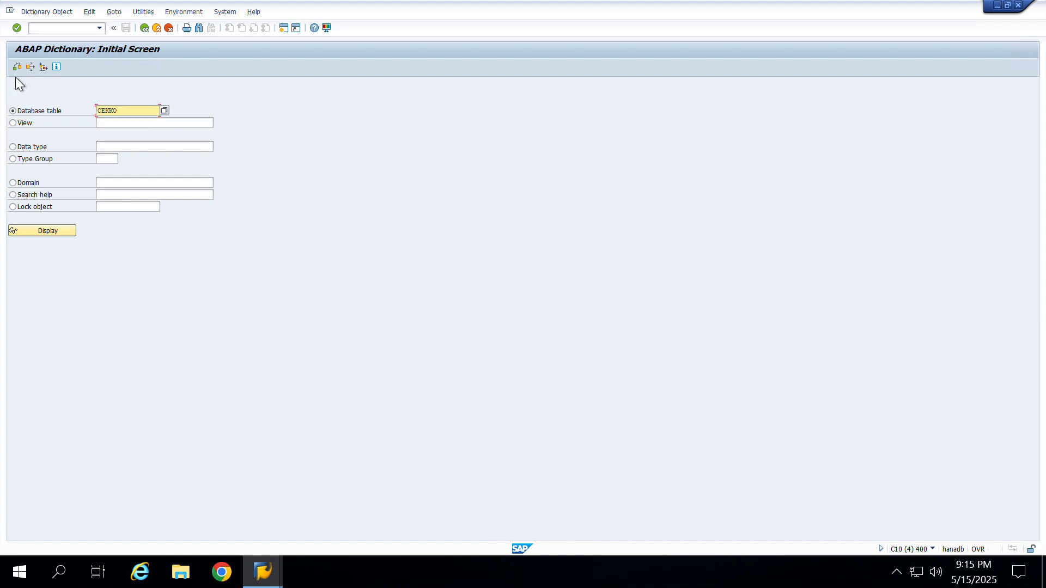
click(58, 230)
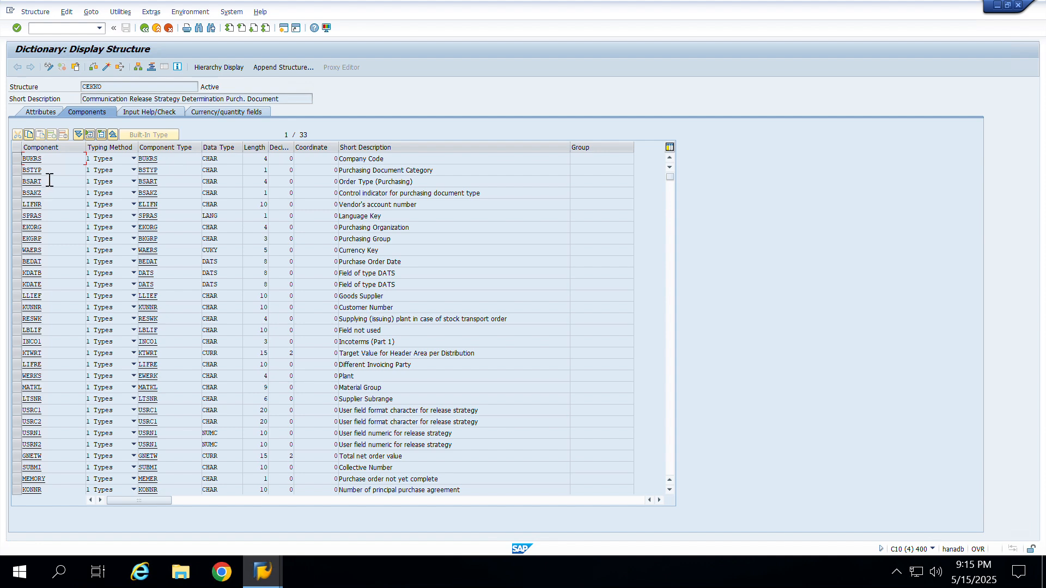
Look up the order type component in CEKKO, return to PO_DOC and apply BSART as the reference field name.
drag(47, 181, 22, 181)
click(449, 189)
key(alt+Tab)
click(220, 171)
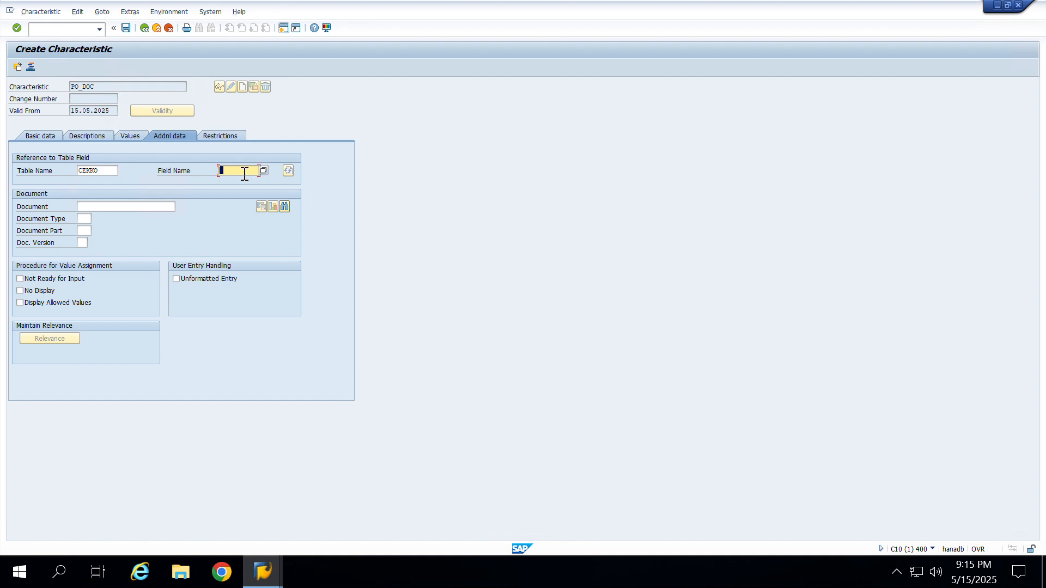
click(240, 192)
key(Return)
key(Return)
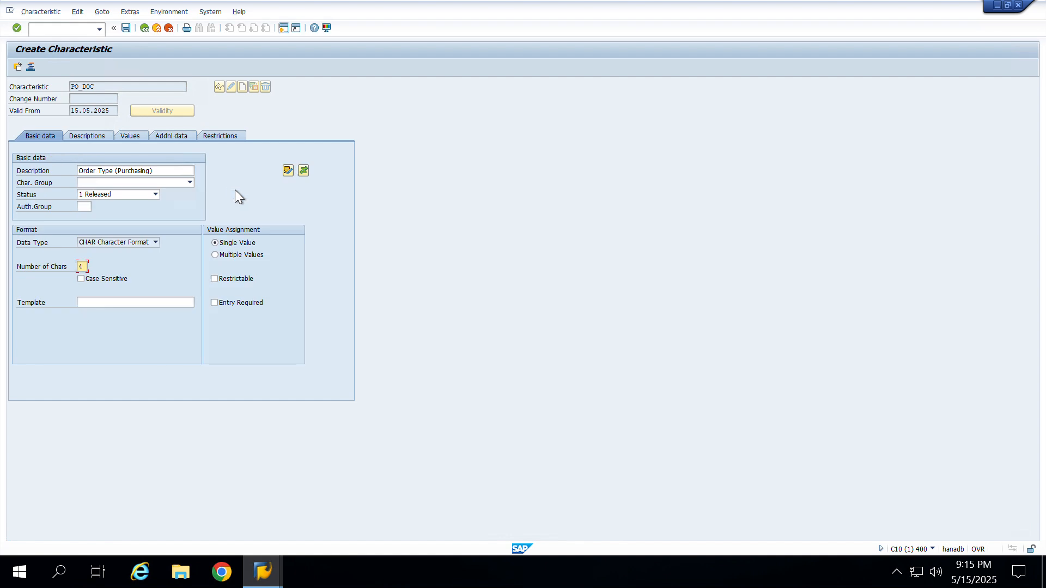
Add the allowed value NB with the description Standard PO to PO_DOC and save the characteristic.
click(130, 136)
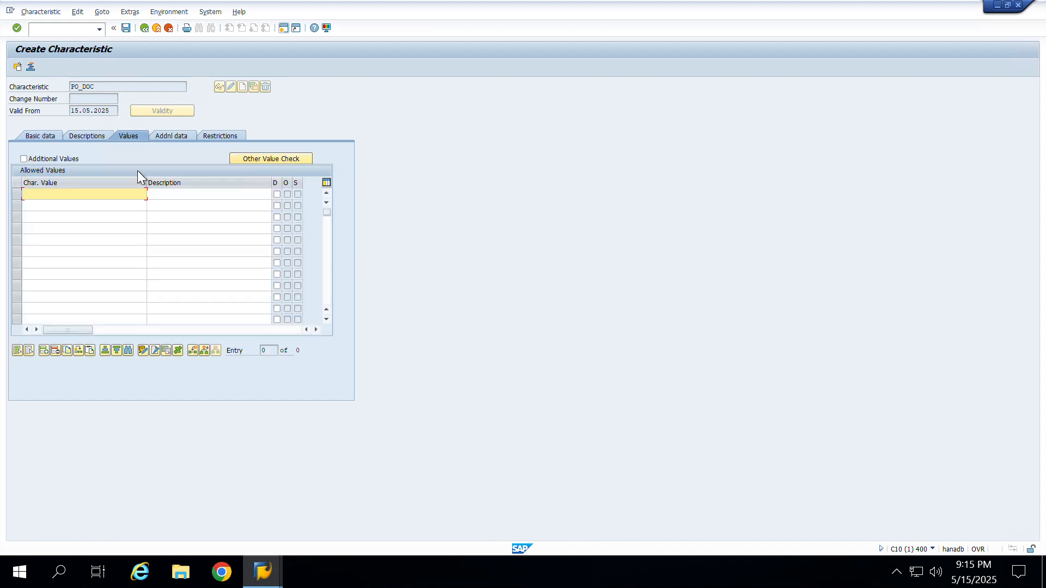
click(93, 204)
click(83, 193)
text(N)
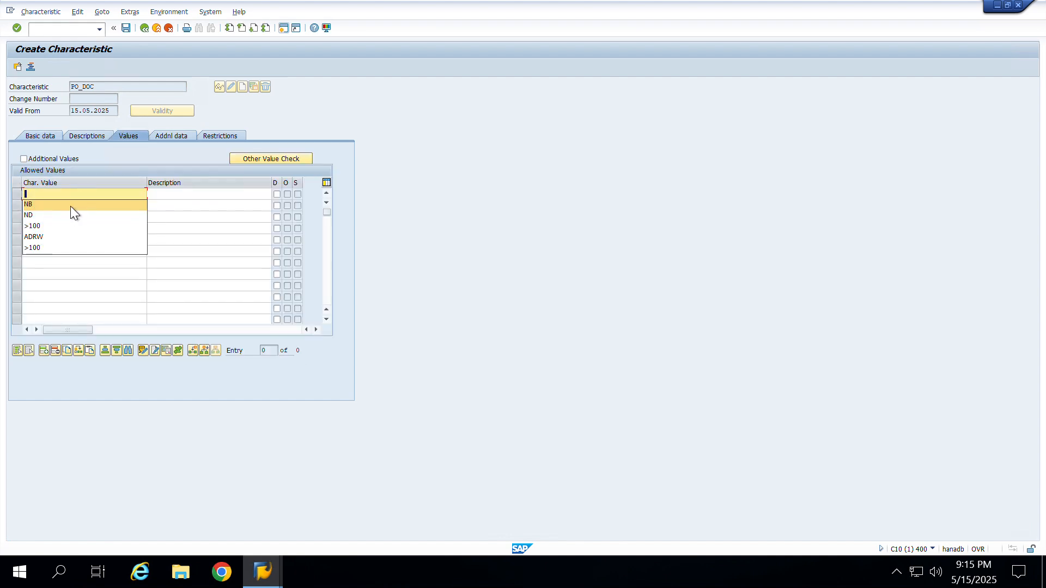
click(70, 206)
click(174, 200)
click(173, 199)
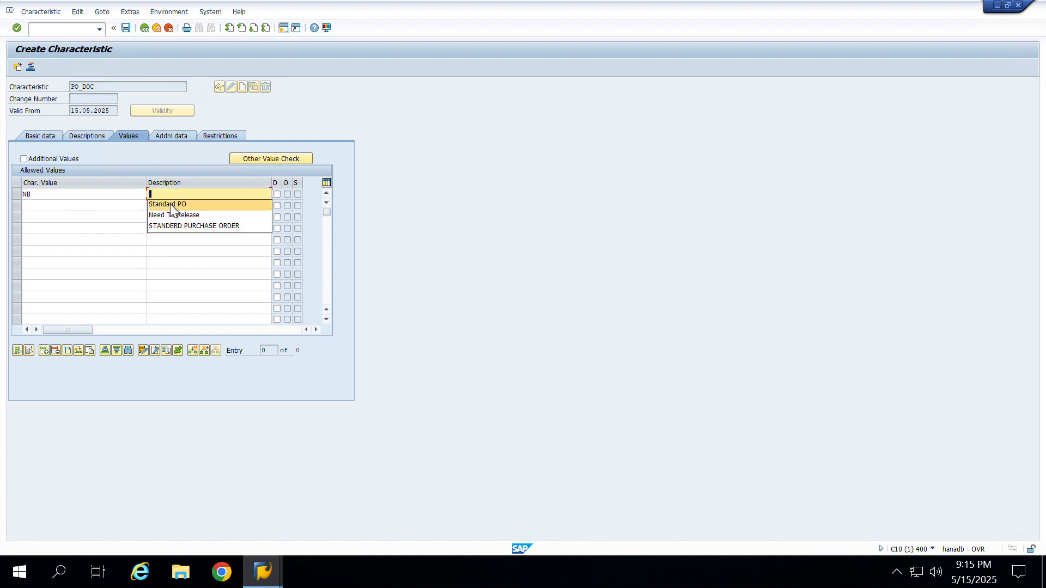
click(170, 204)
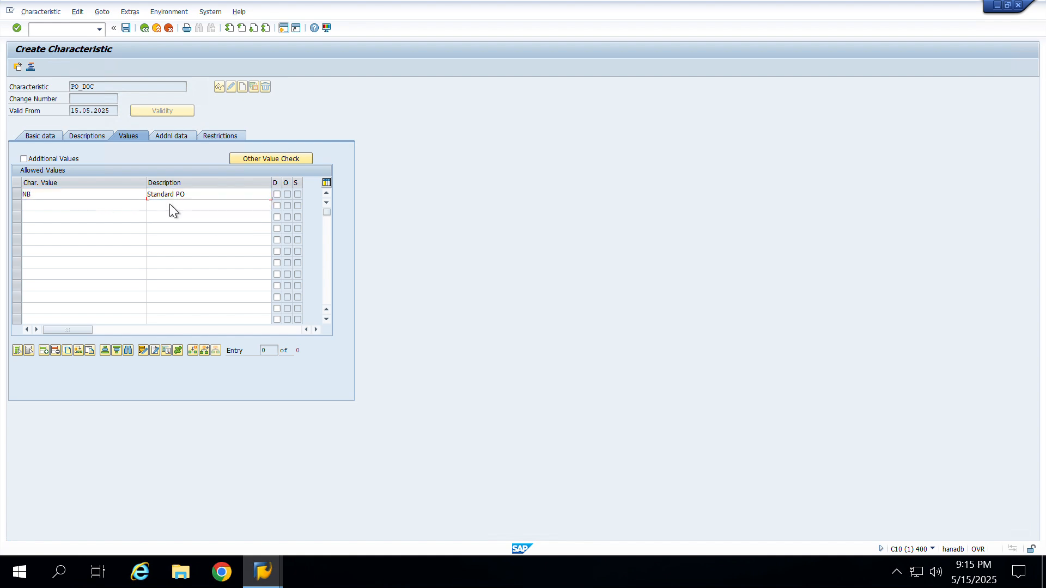
key(Return)
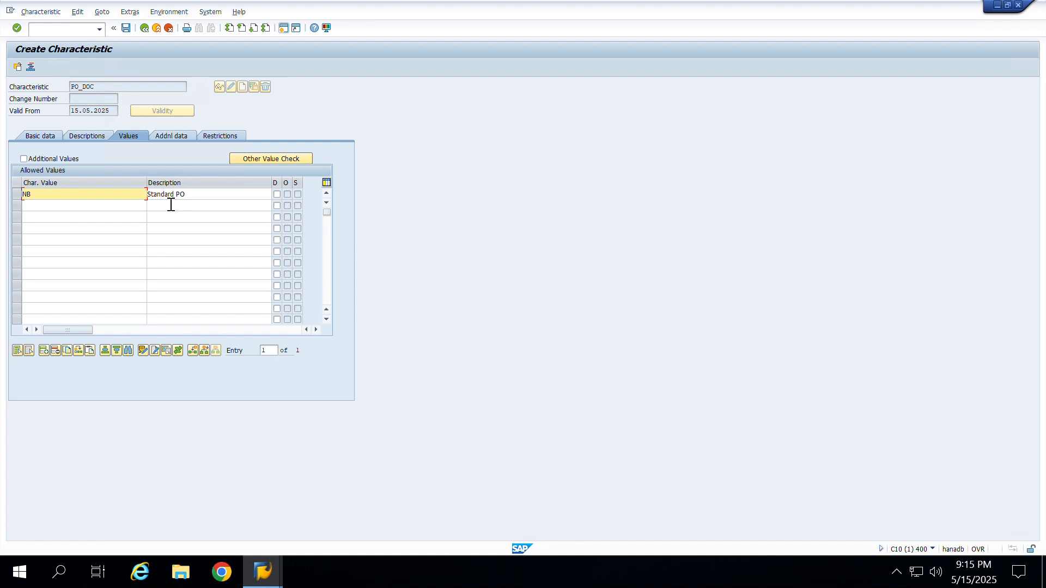
click(125, 28)
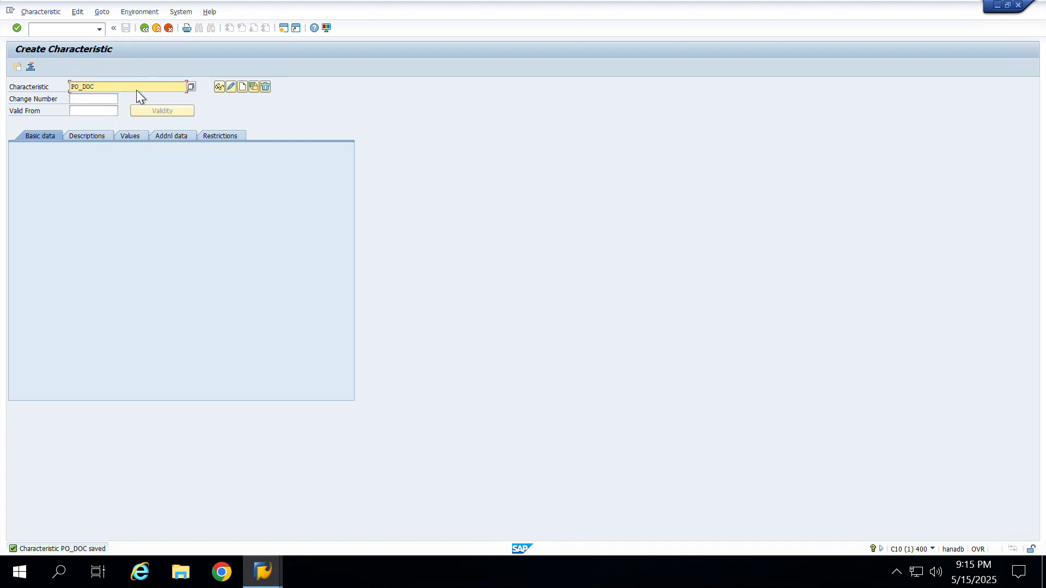
Start creating a new characteristic named PO_VAL.
click(109, 86)
drag(104, 86, 29, 88)
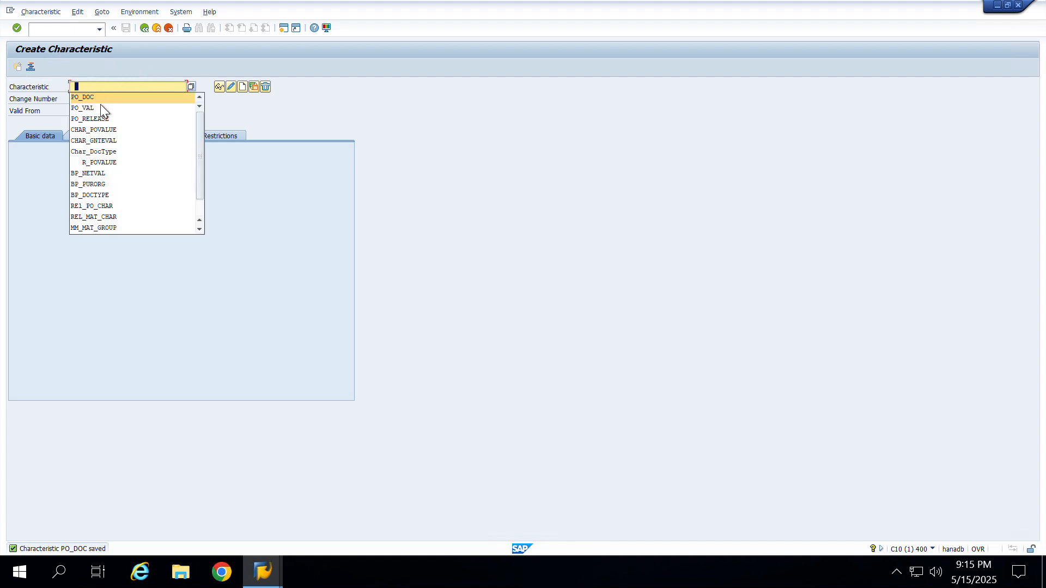
click(100, 106)
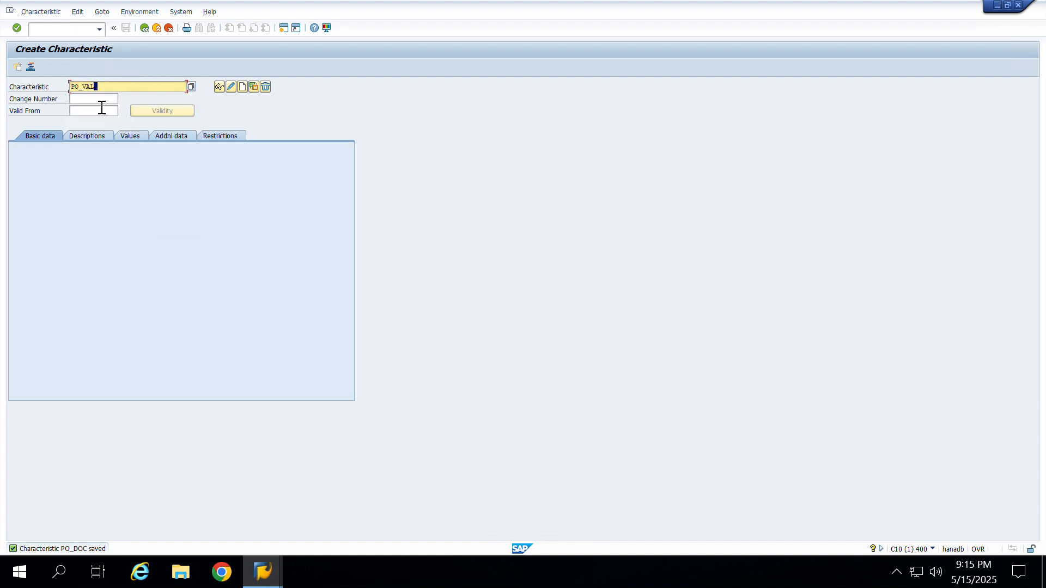
click(243, 87)
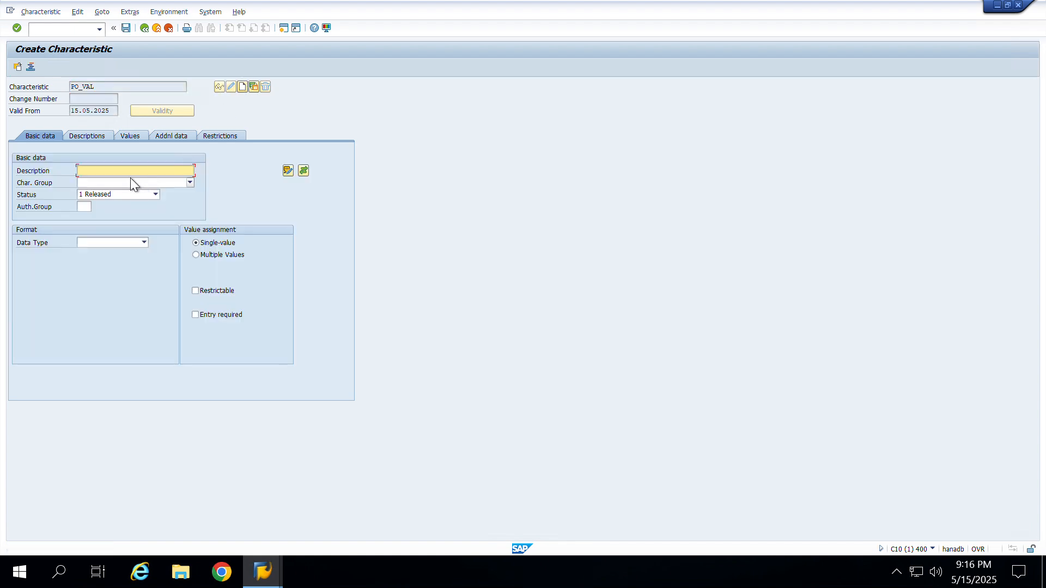
Describe the characteristic as PO Value, using CURR Currency Format, 15 characters, currency INR and multiple values.
click(109, 191)
click(106, 242)
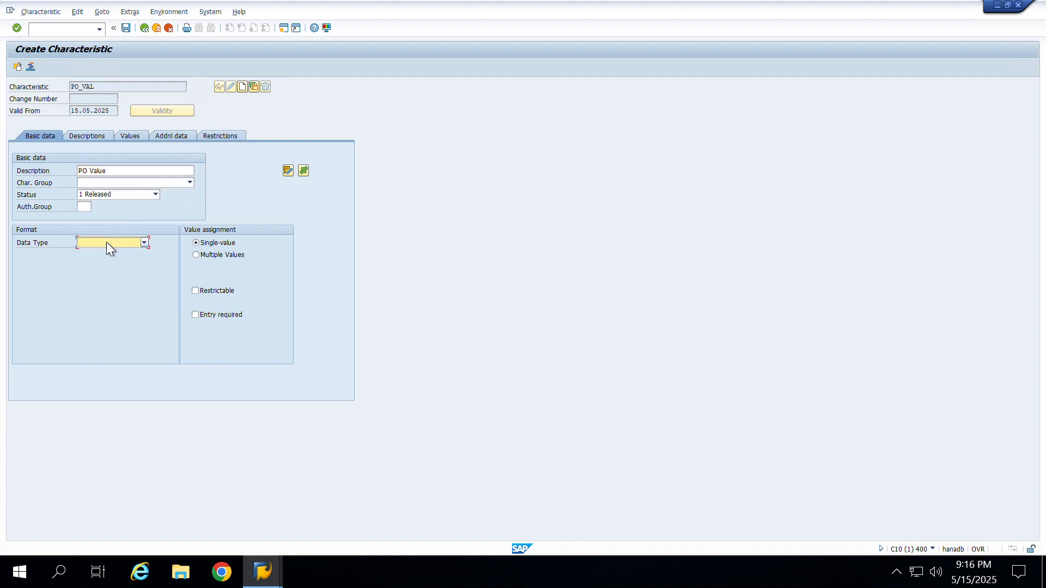
click(86, 258)
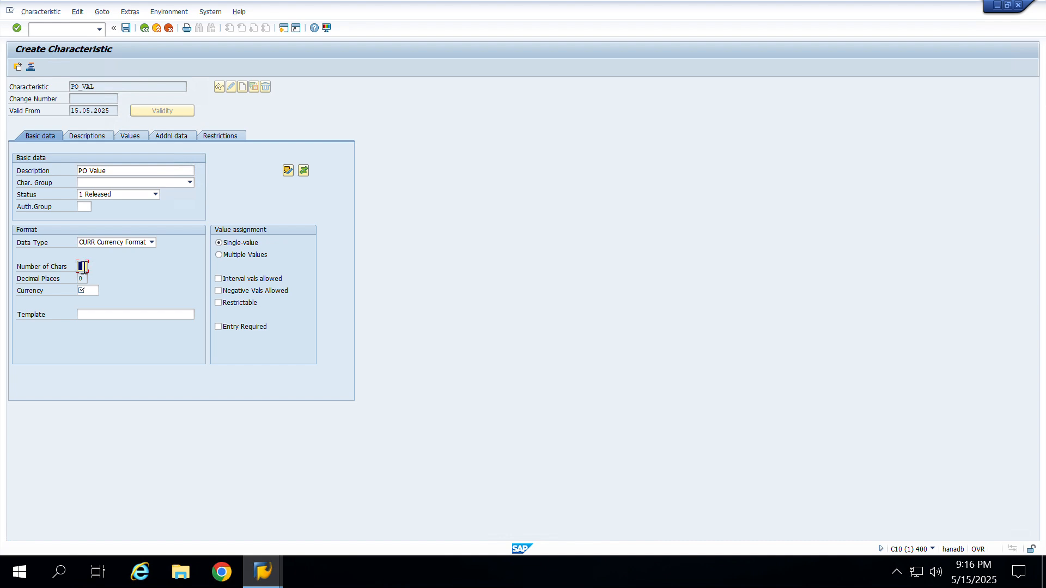
text(15)
key(Return)
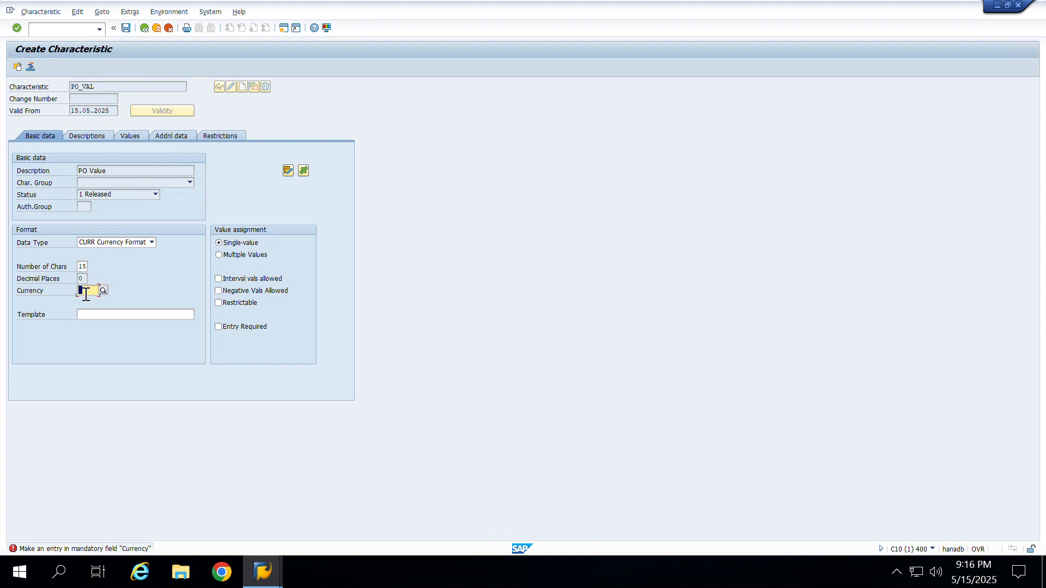
text(INR)
key(Return)
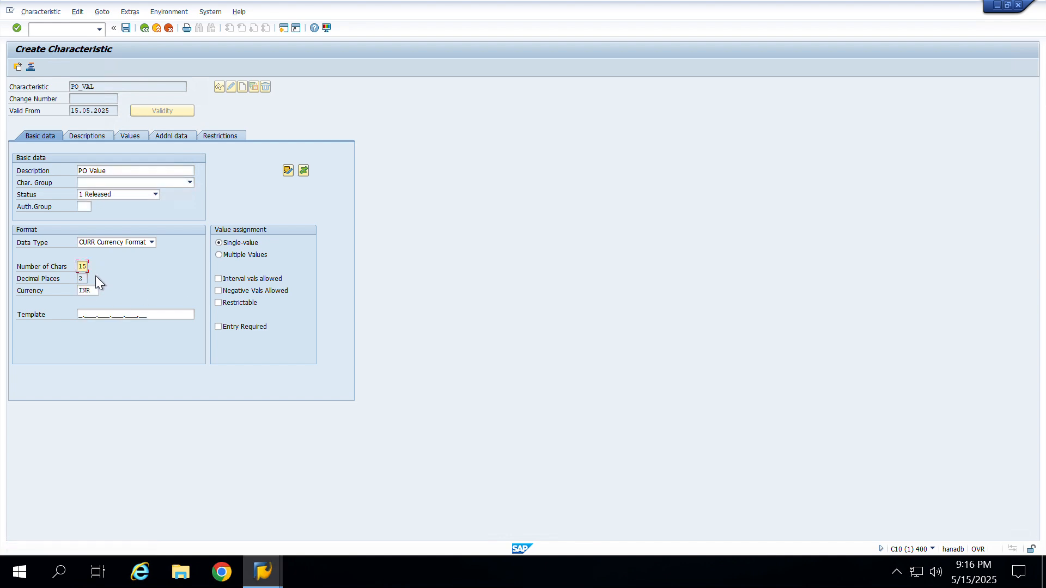
click(220, 256)
Reference table CEKKO and field GNETW in the additional data of PO_VAL.
click(133, 136)
click(185, 137)
click(96, 171)
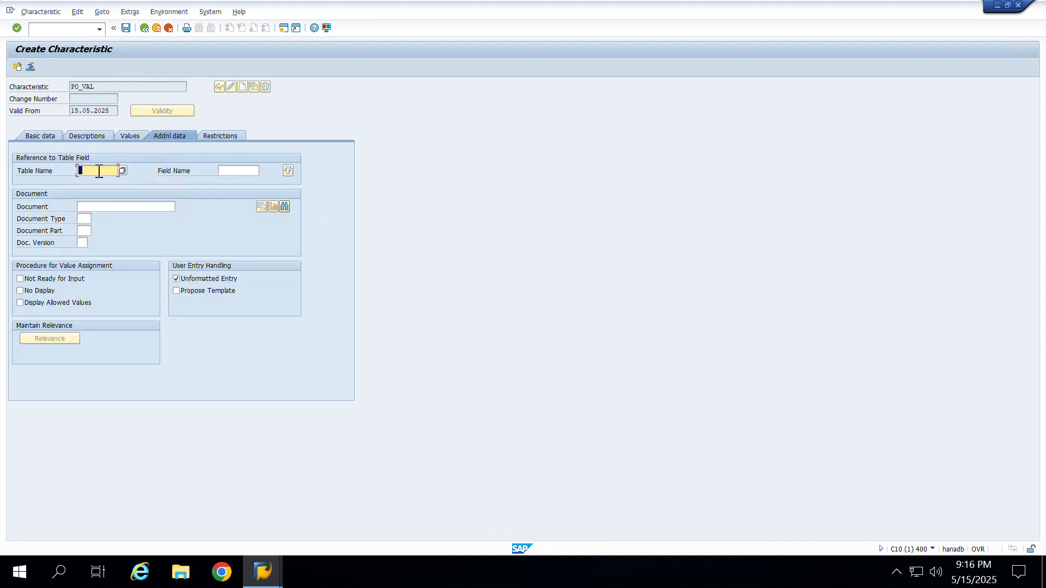
click(238, 171)
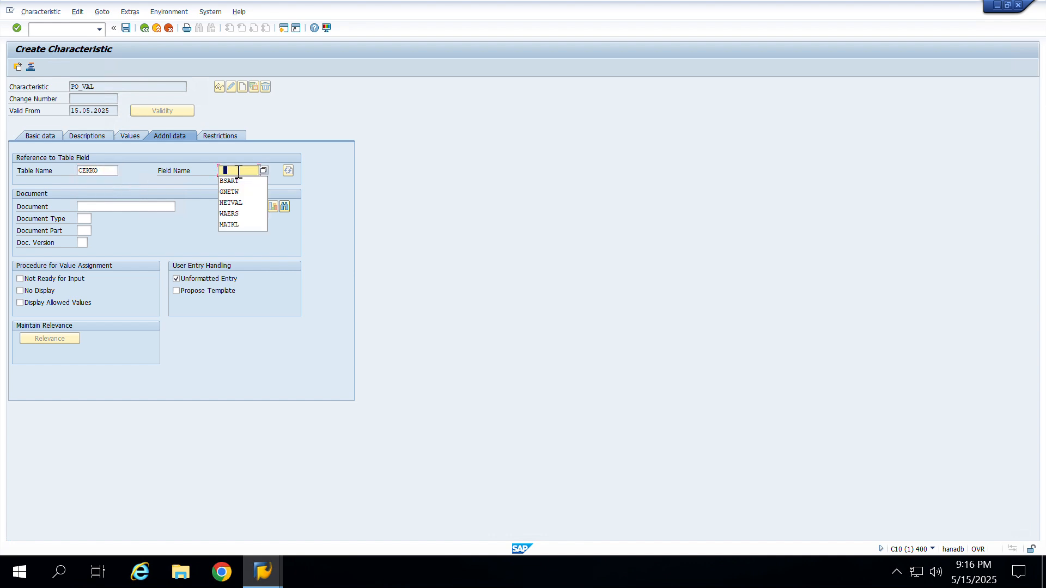
click(238, 193)
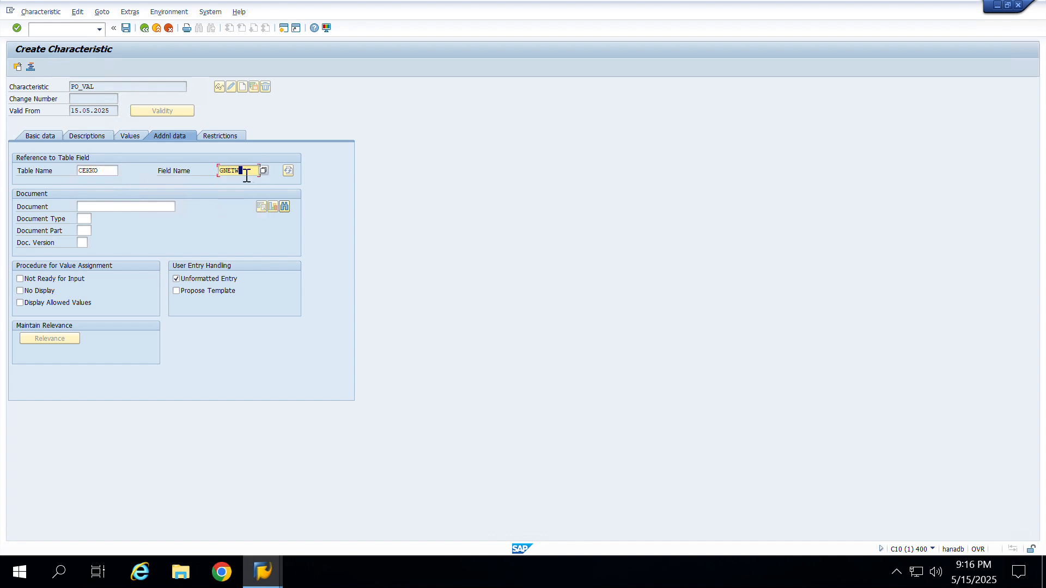
Check the total net order value component in the displayed CEKKO structure, and confirm the field reference in PO_VAL.
drag(243, 170, 167, 171)
key(alt+Tab)
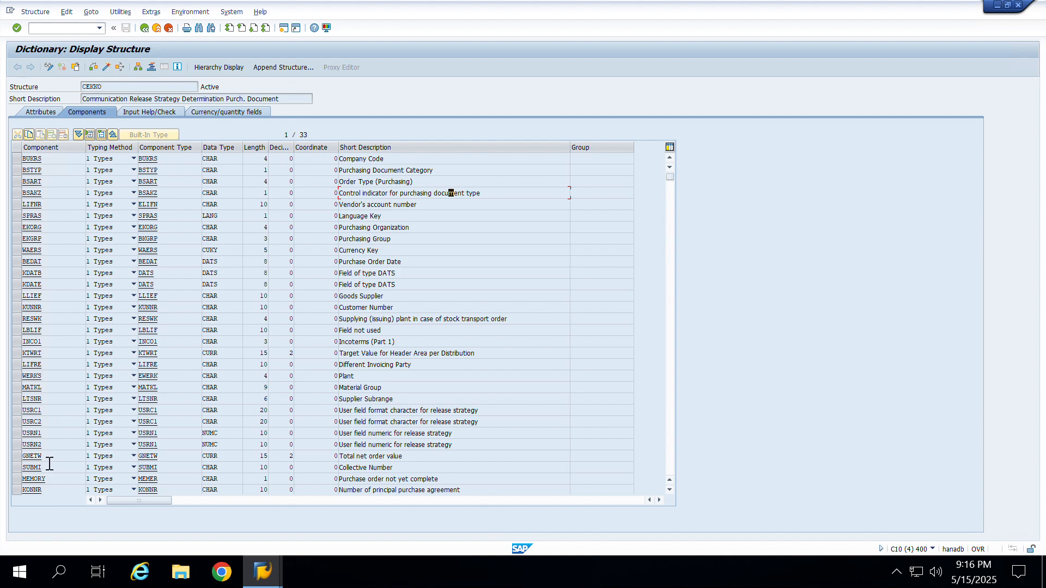
drag(47, 456, 10, 459)
key(alt+Tab)
key(Return)
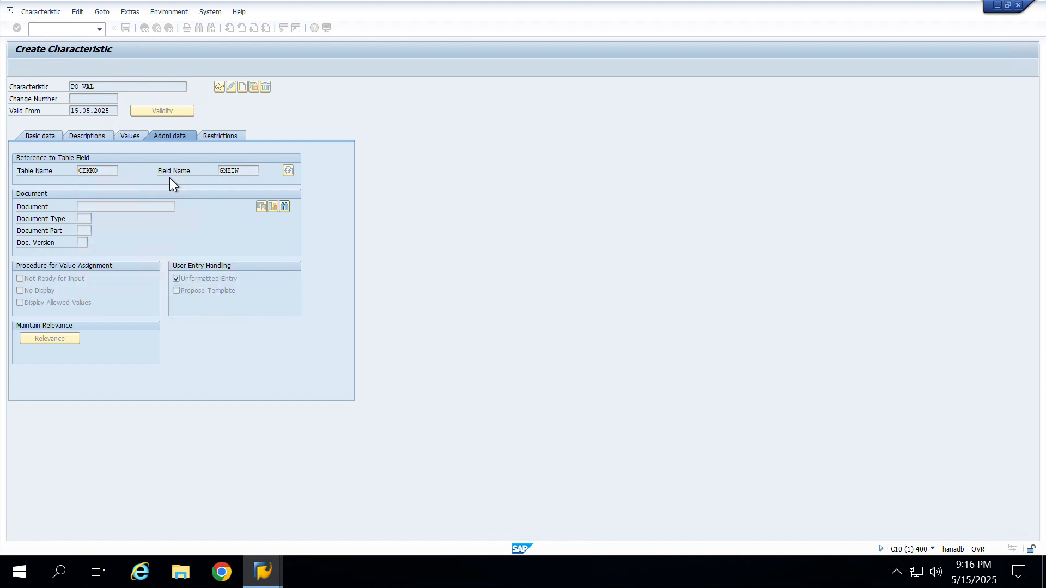
Enter >100 as the allowed value of PO_VAL.
click(131, 136)
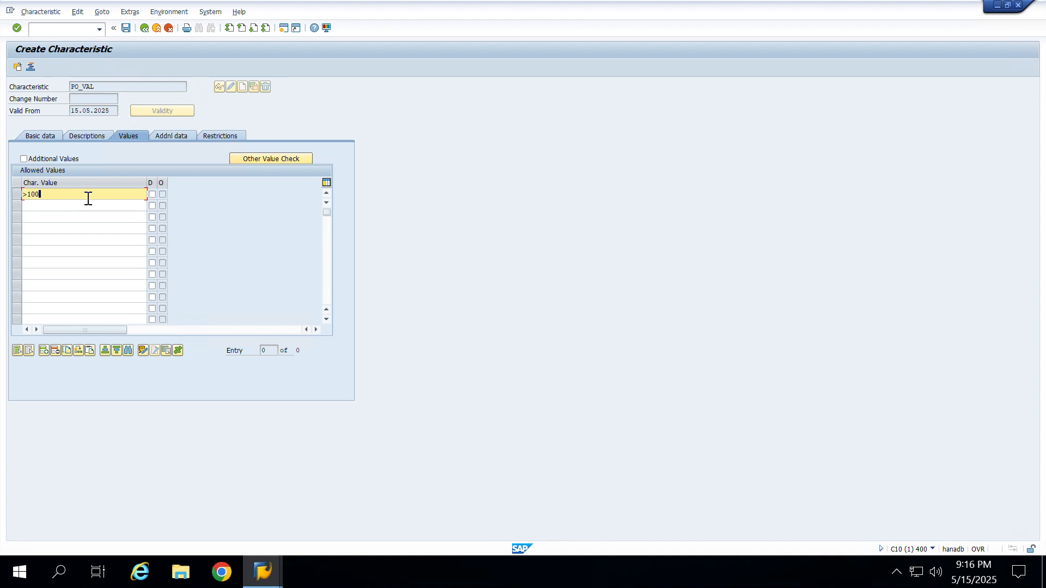
click(87, 198)
text(>100)
key(Return)
Leave the characteristic editor and open class maintenance for the release strategy from the IMG.
click(144, 29)
click(144, 28)
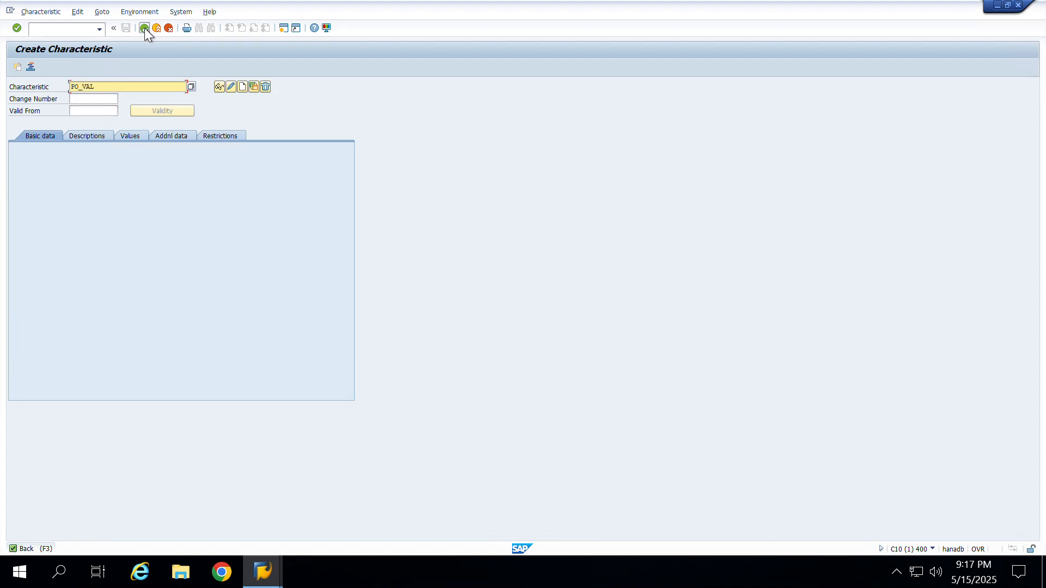
click(92, 383)
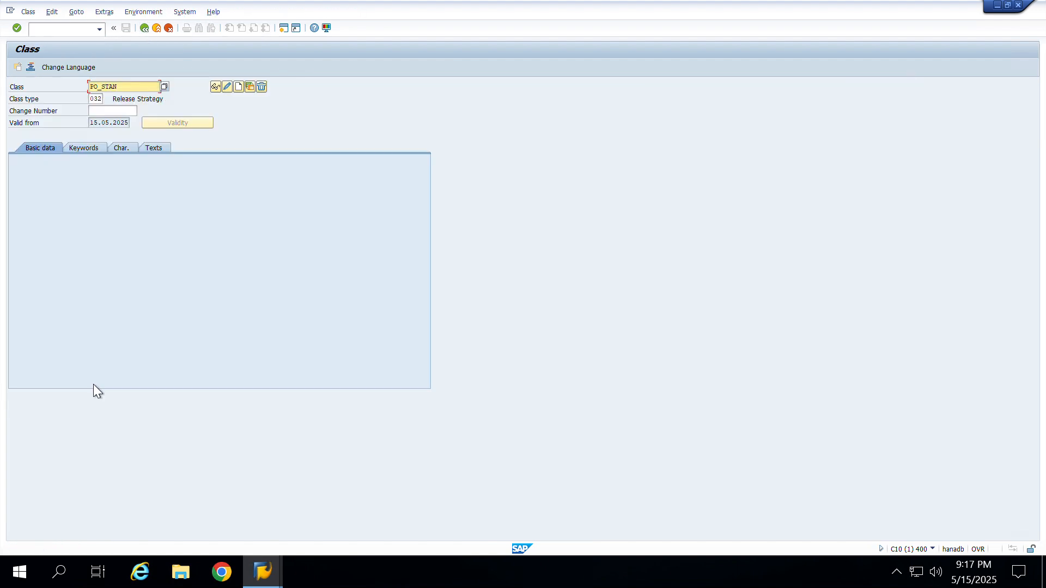
Create class PO_STAN of class type 032 with the description STANDERD PO.
click(131, 88)
click(238, 87)
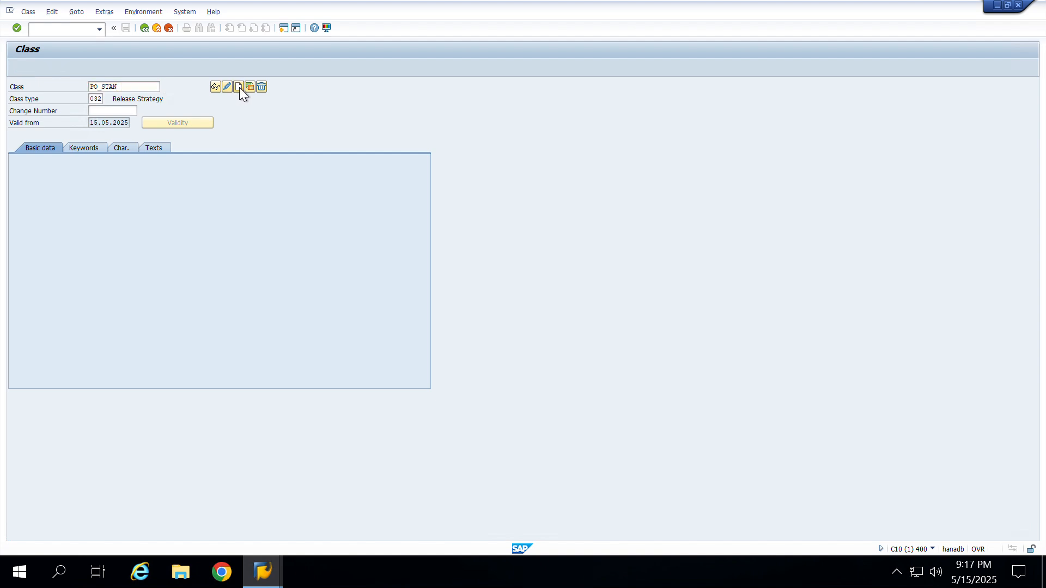
click(117, 183)
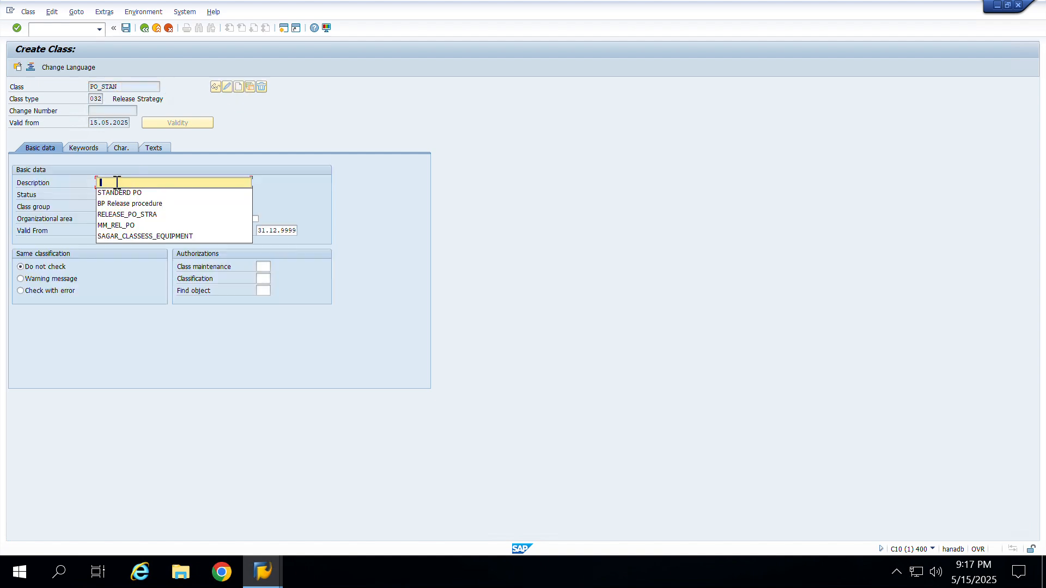
click(118, 192)
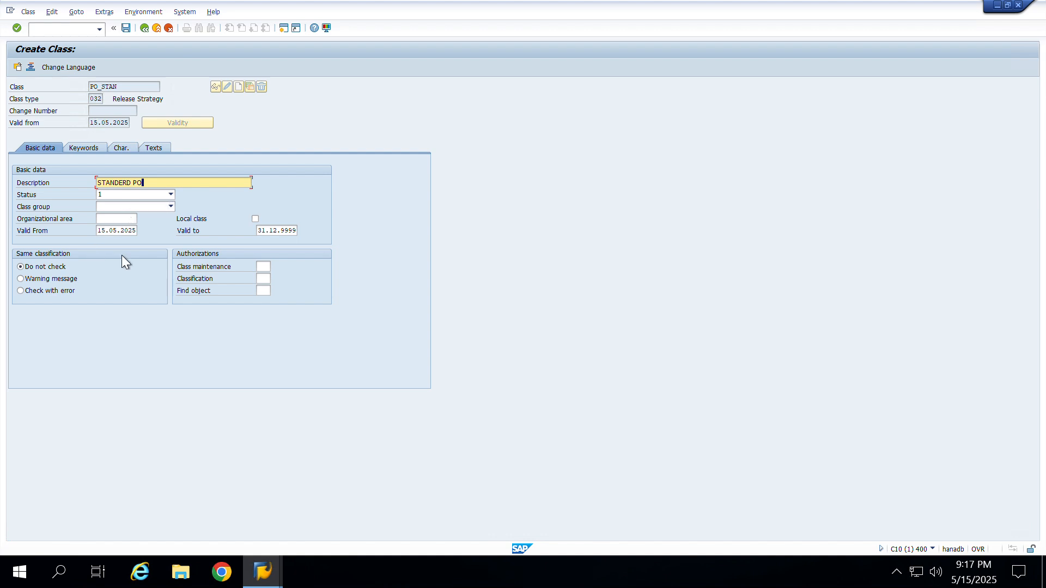
click(136, 165)
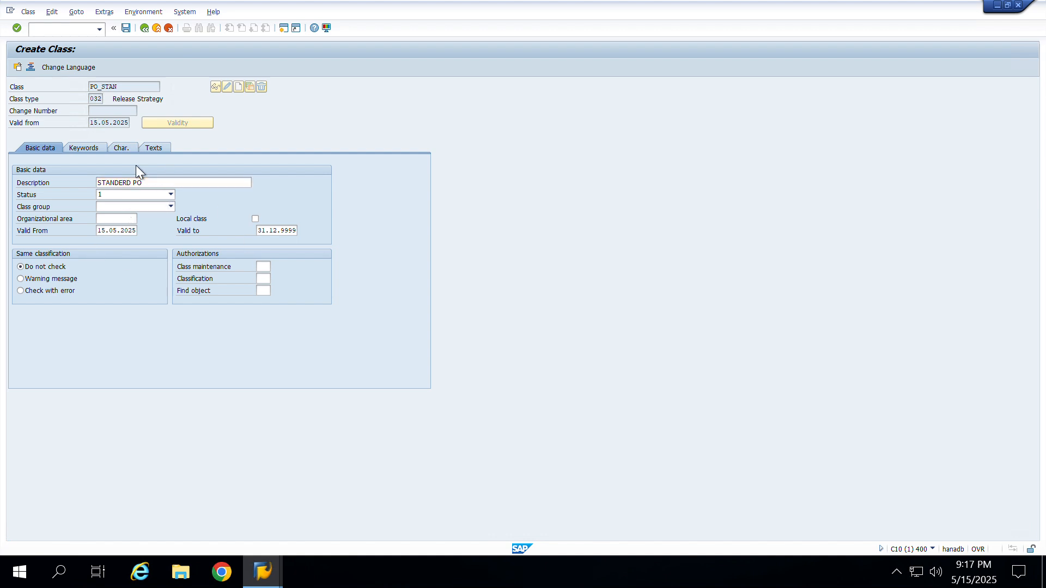
Assign characteristics PO_DOC and PO_VAL, in that order, to class PO_STAN and save the class.
click(83, 149)
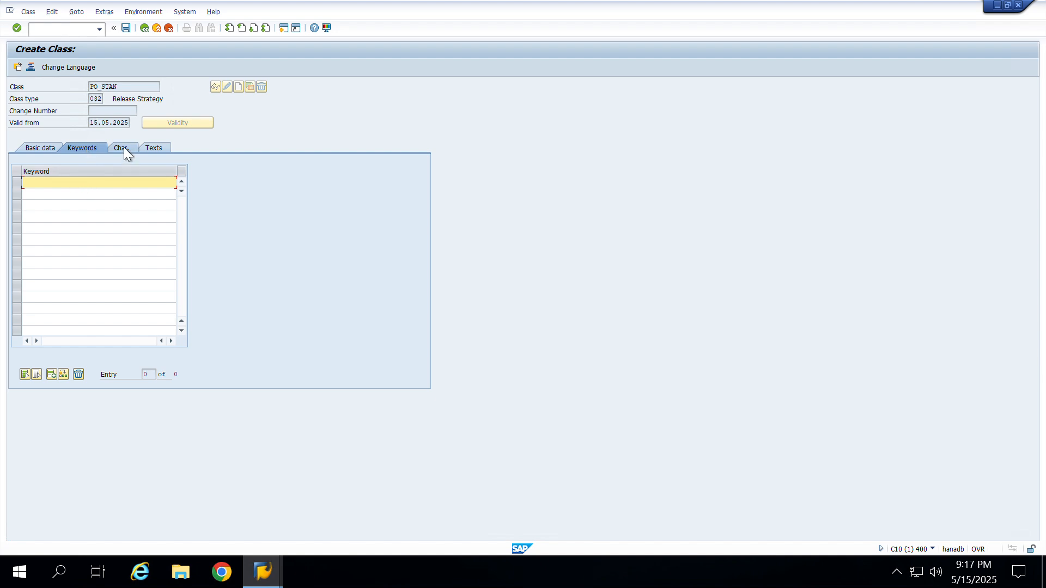
click(123, 149)
click(58, 182)
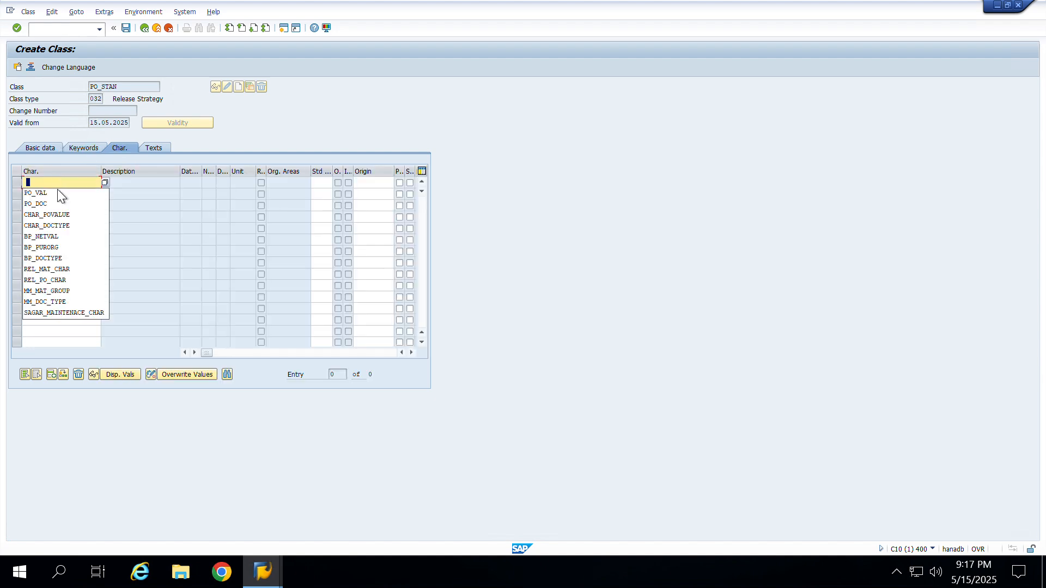
click(57, 193)
drag(57, 186, 3, 177)
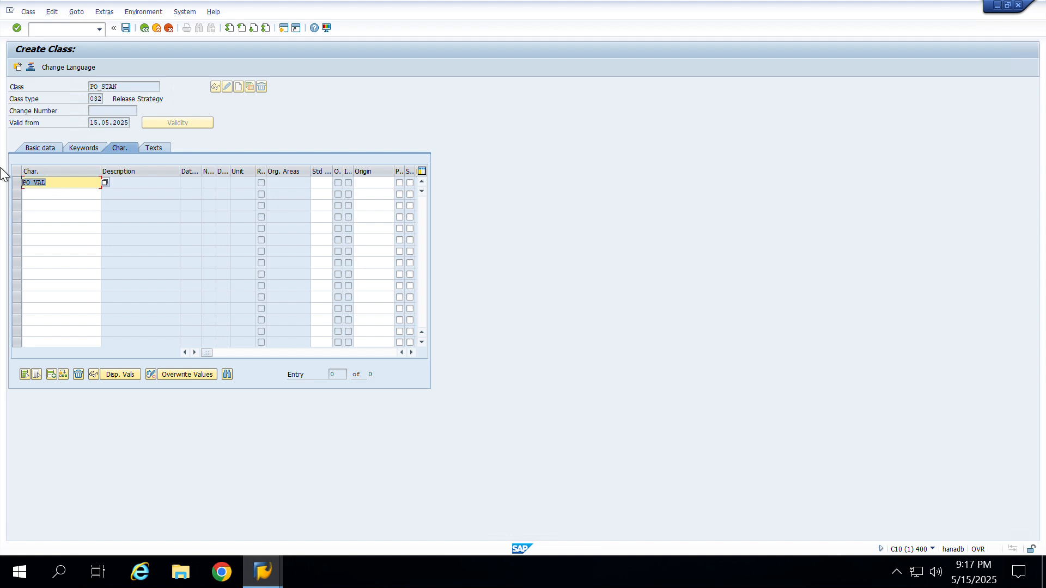
key(BackSpace)
click(42, 205)
click(48, 196)
click(44, 203)
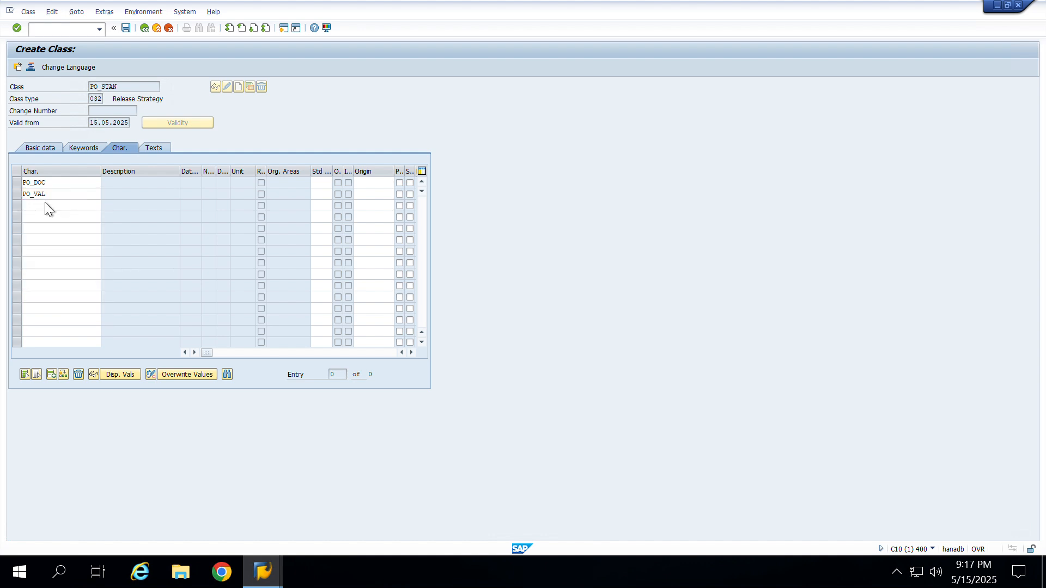
key(Return)
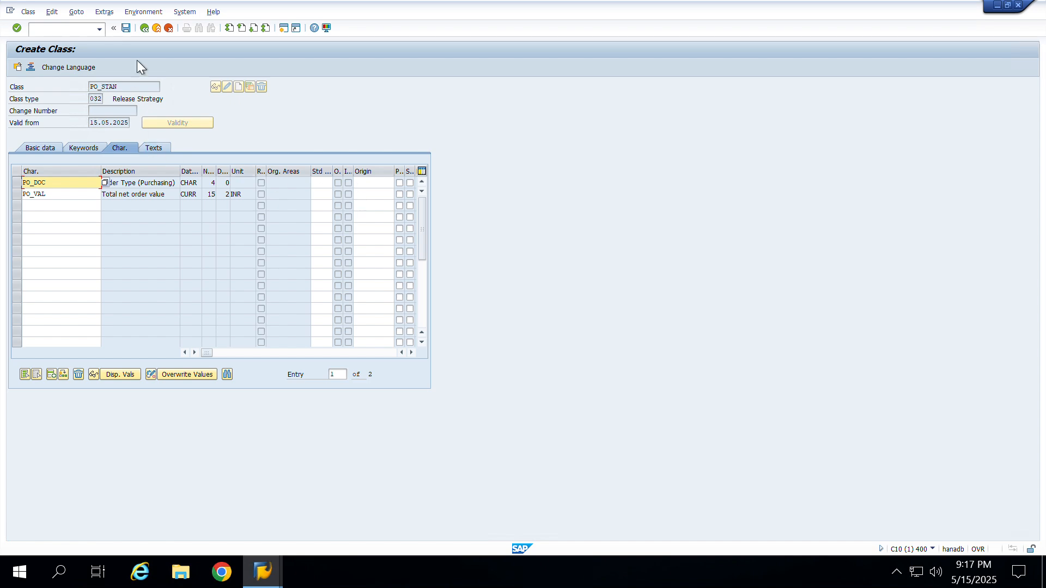
click(124, 27)
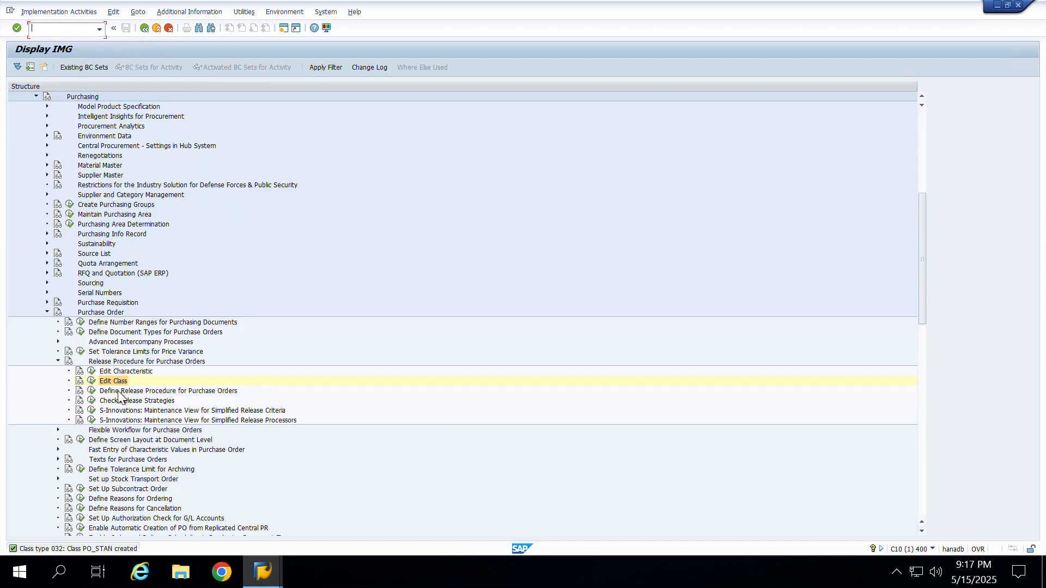
Open the release groups under Define Release Procedure for Purchase Orders and add a new entry with release group ST.
click(91, 392)
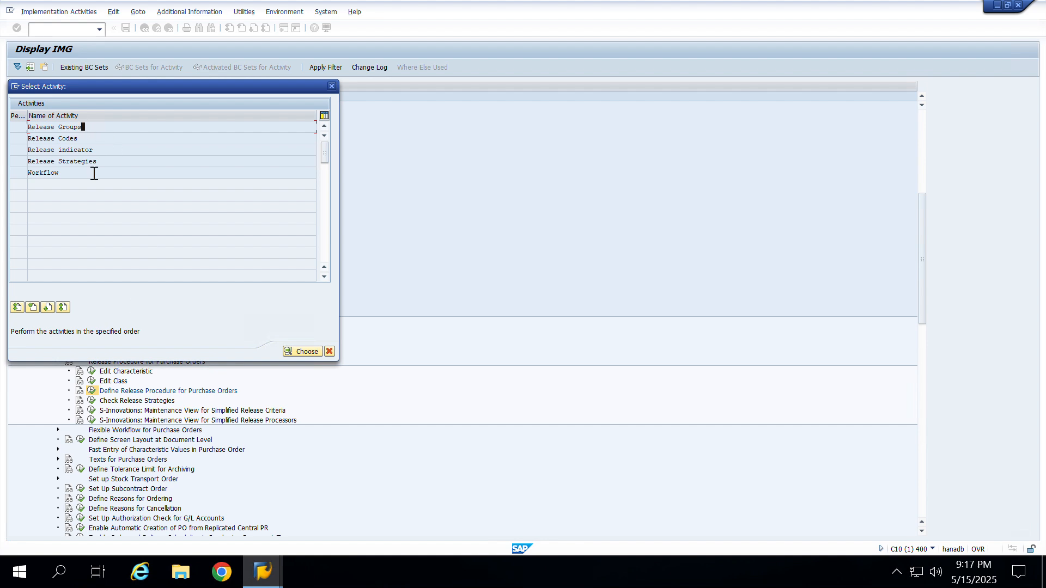
double_click(75, 128)
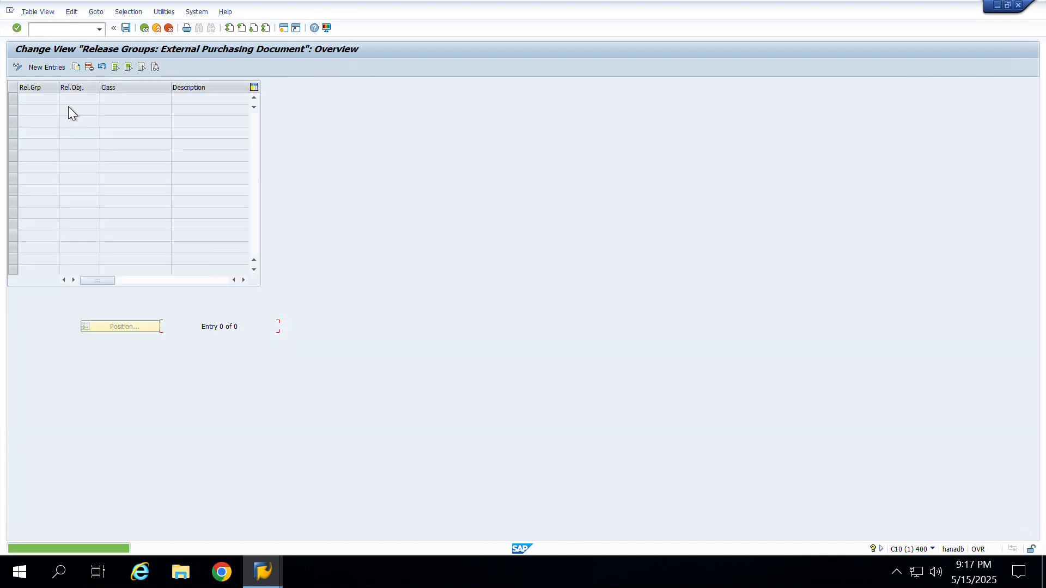
click(56, 67)
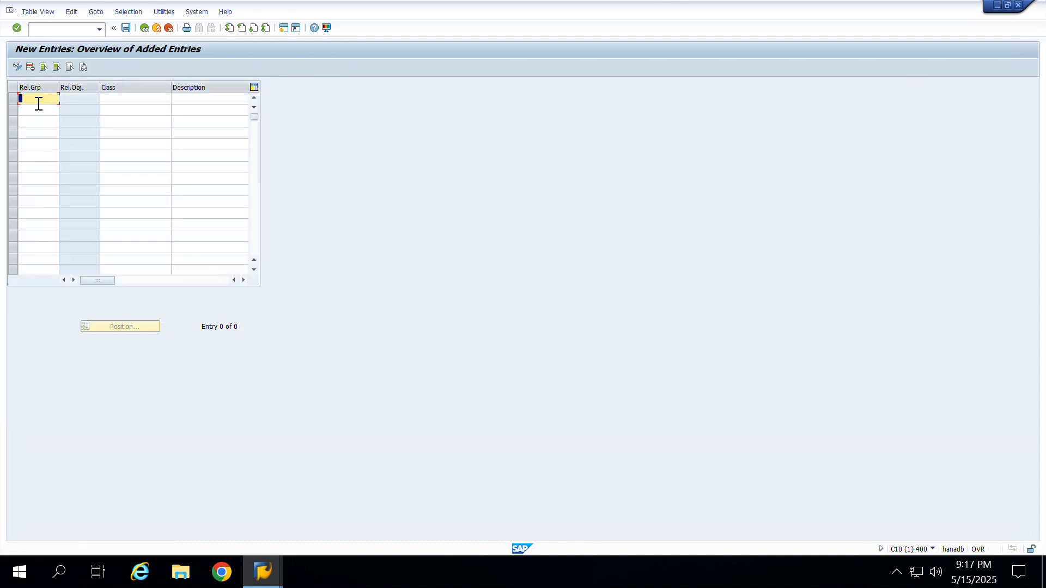
text(s)
key(BackSpace)
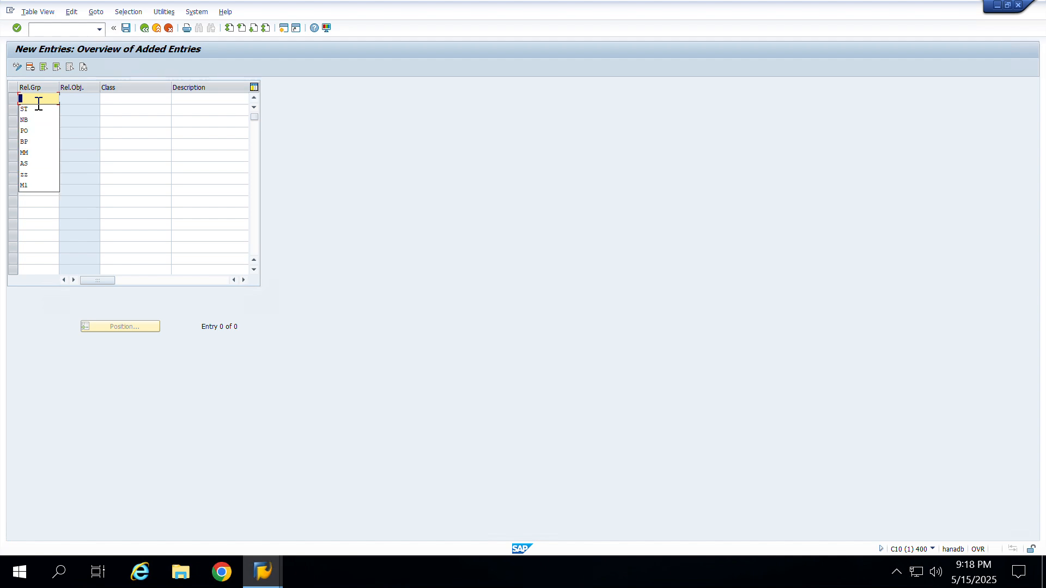
text(I)
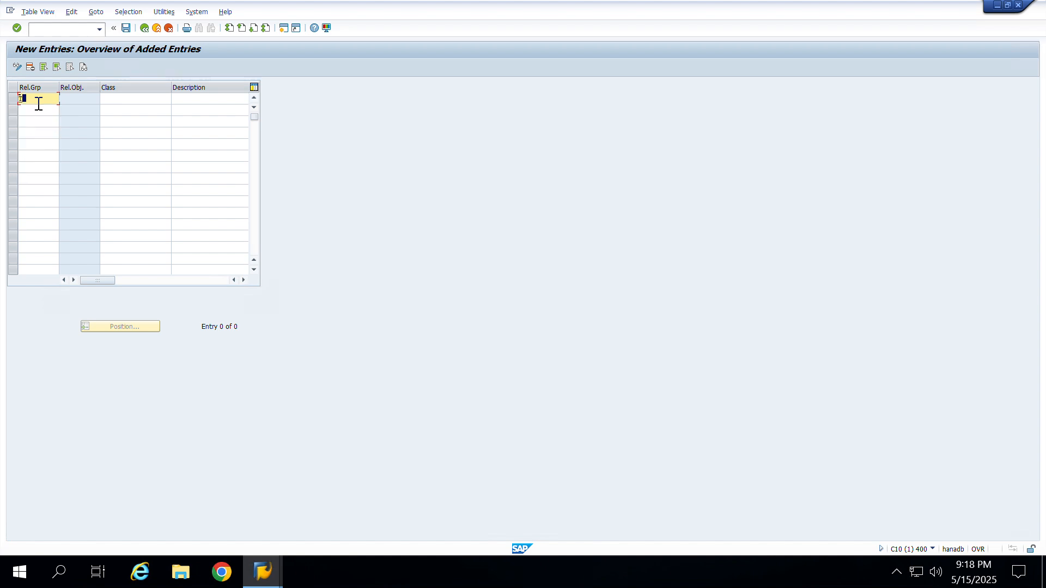
key(BackSpace)
text(ST)
Assign class PO_STAN to release group ST and enter STANDARD PO as its description.
click(129, 98)
click(131, 107)
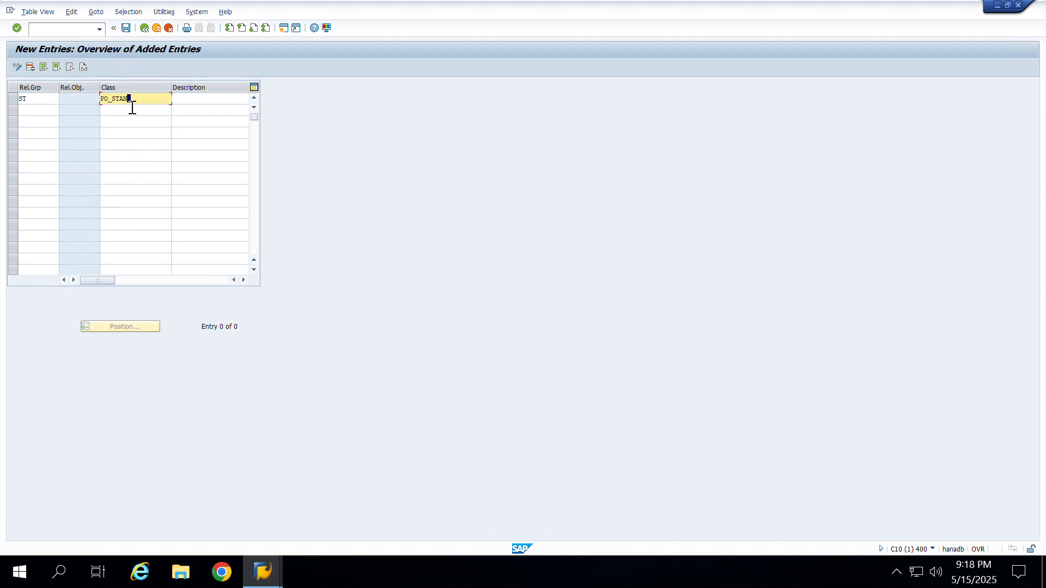
key(Return)
click(197, 98)
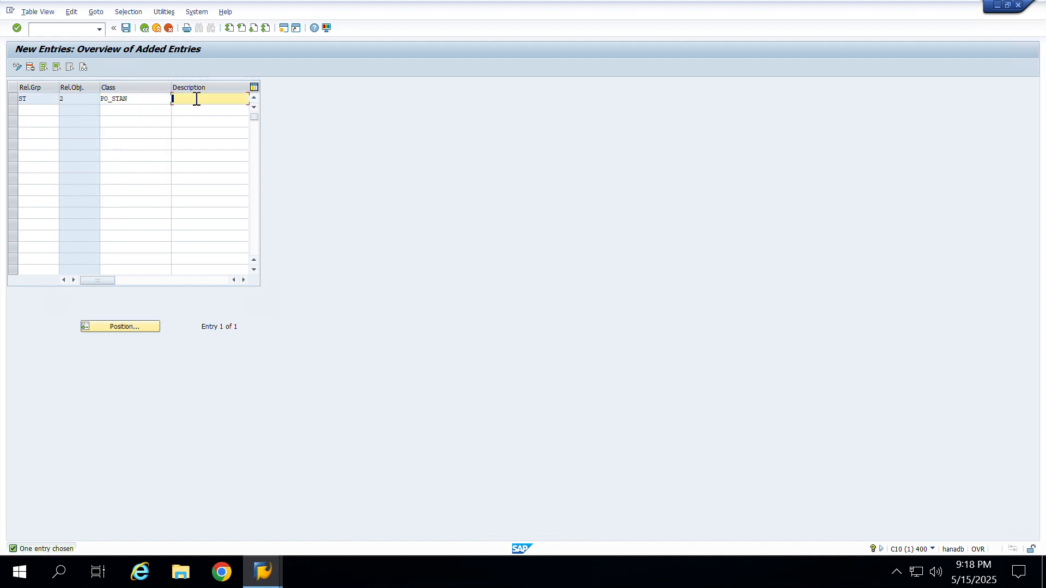
click(188, 109)
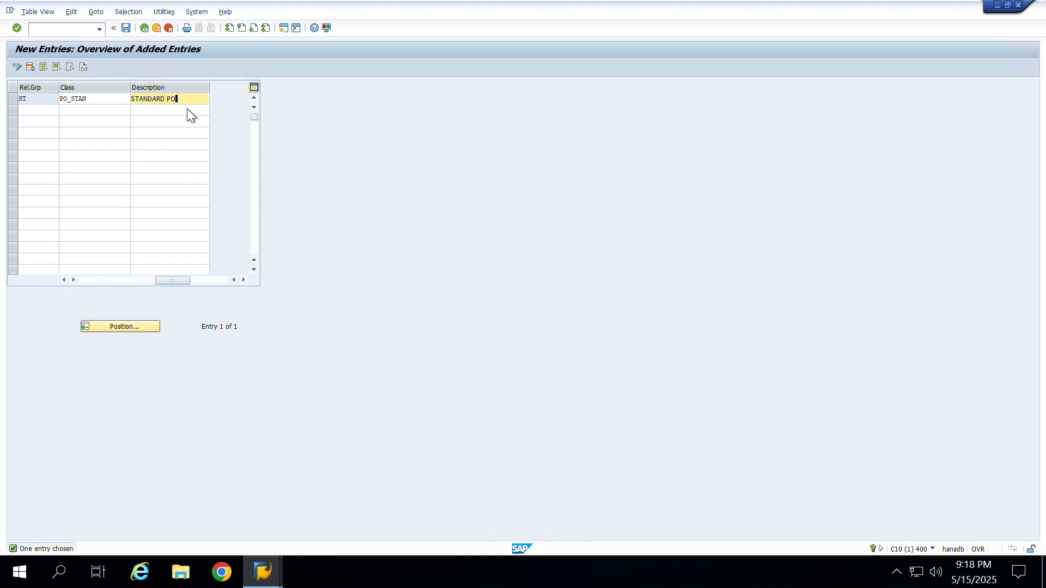
key(Return)
Save the release group under a new customizing request described as RELEASEPO, and return to the release procedure activities.
click(126, 31)
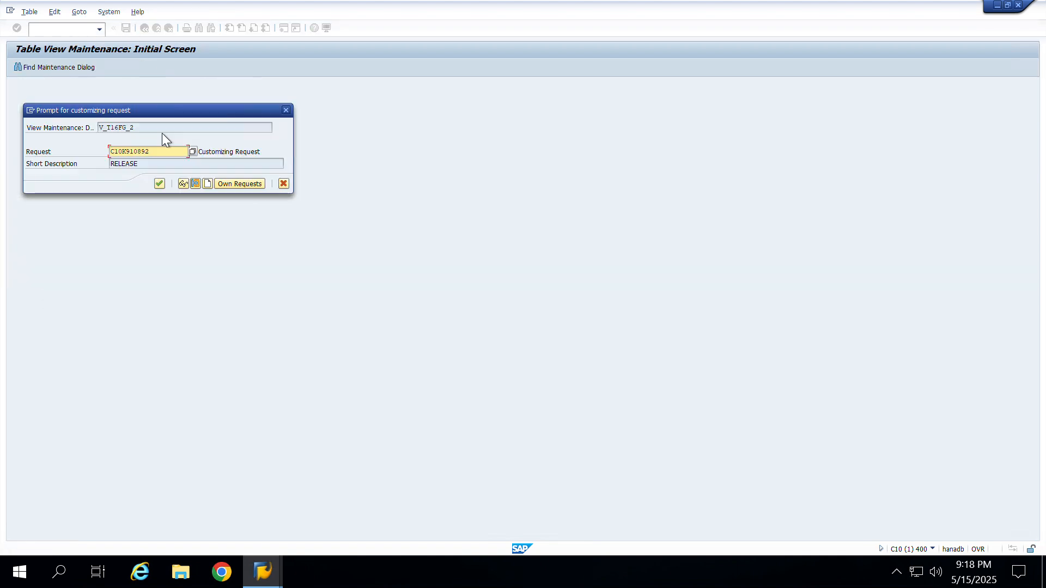
click(208, 183)
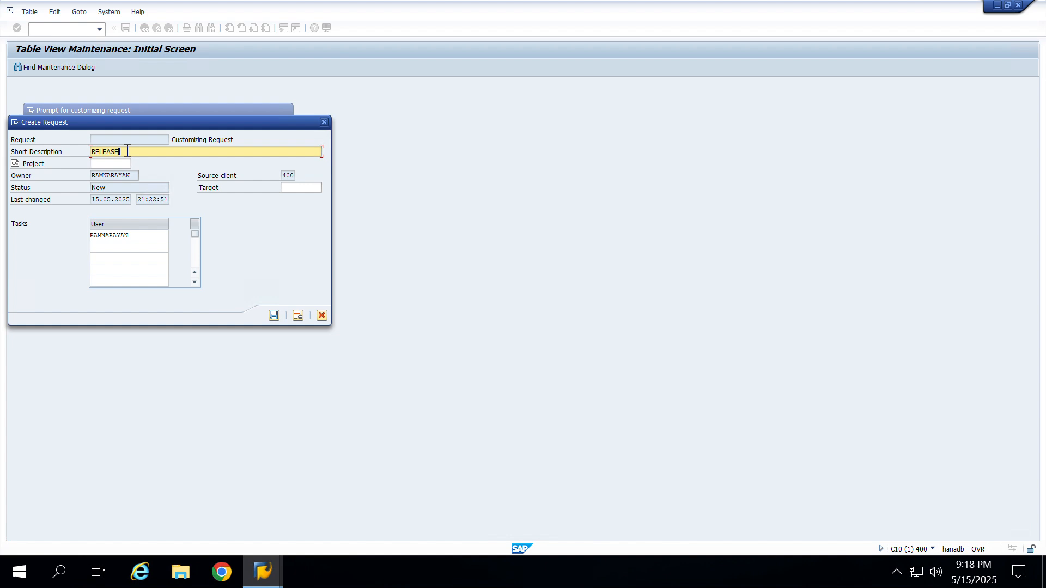
text(RELEASEPO)
click(273, 314)
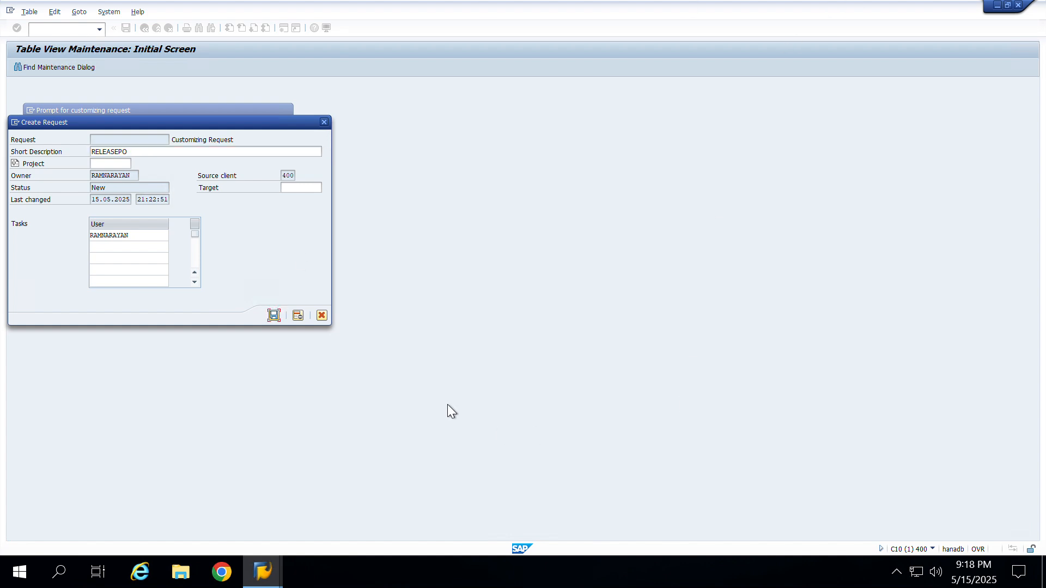
click(273, 316)
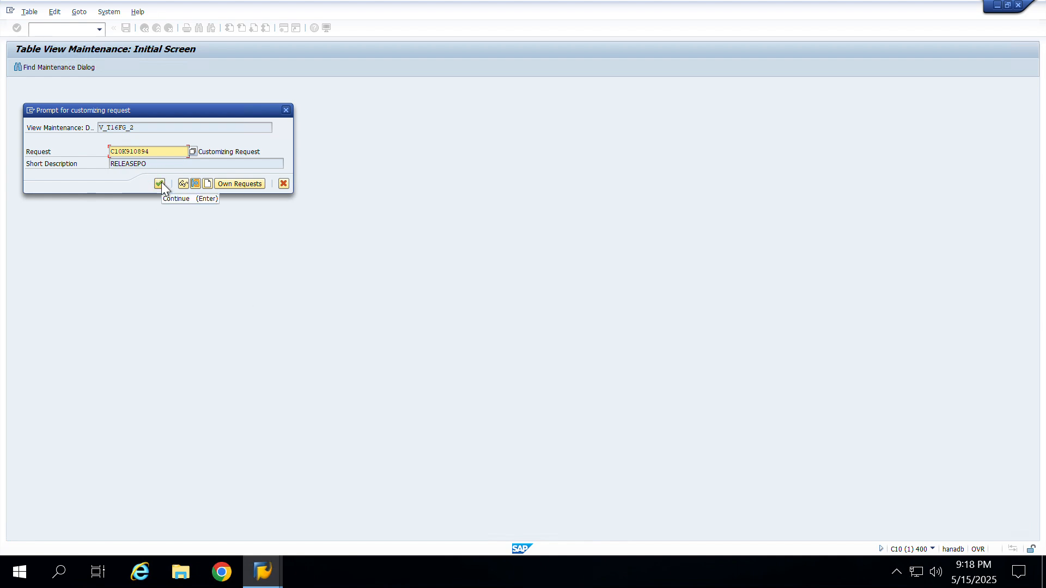
click(158, 184)
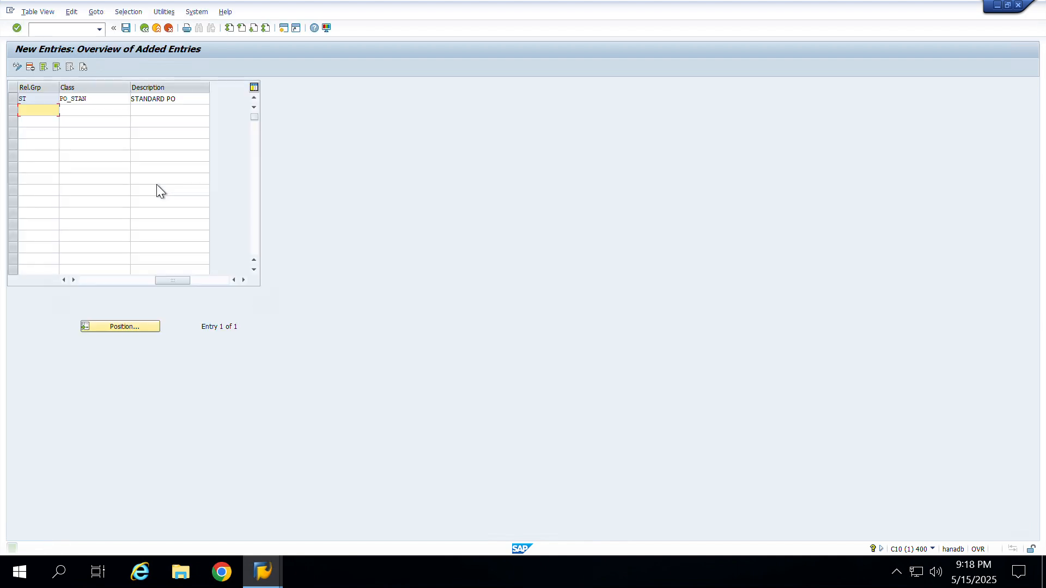
click(130, 27)
click(145, 29)
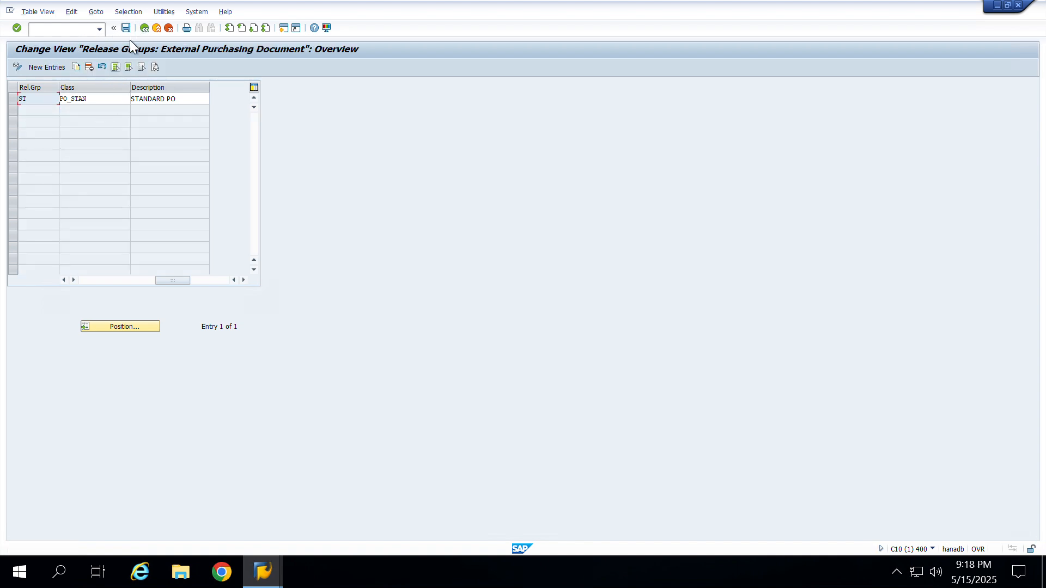
click(144, 28)
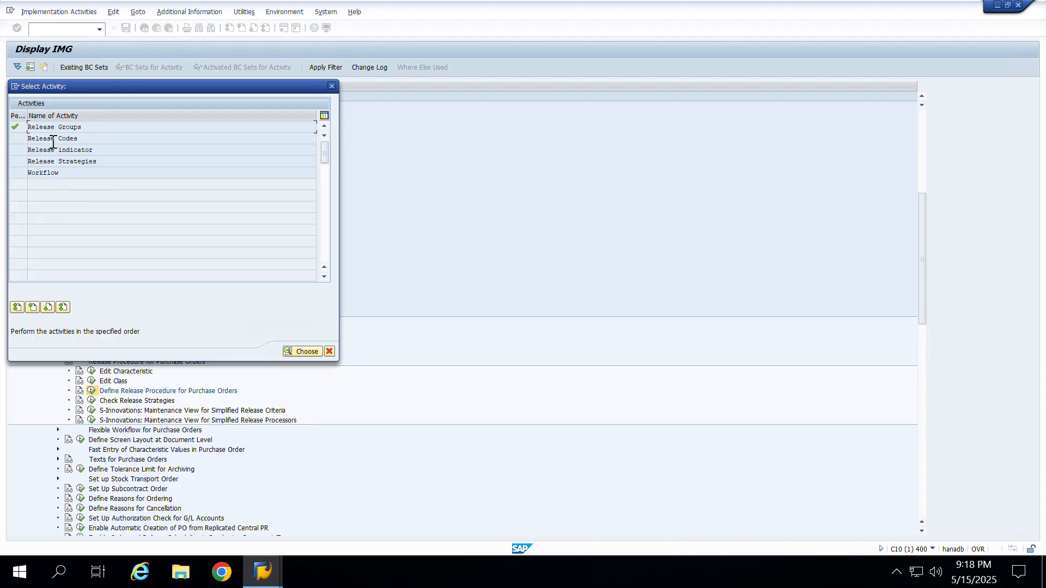
Add new entries for release codes 10 and 20 in release group ST.
double_click(53, 141)
click(42, 65)
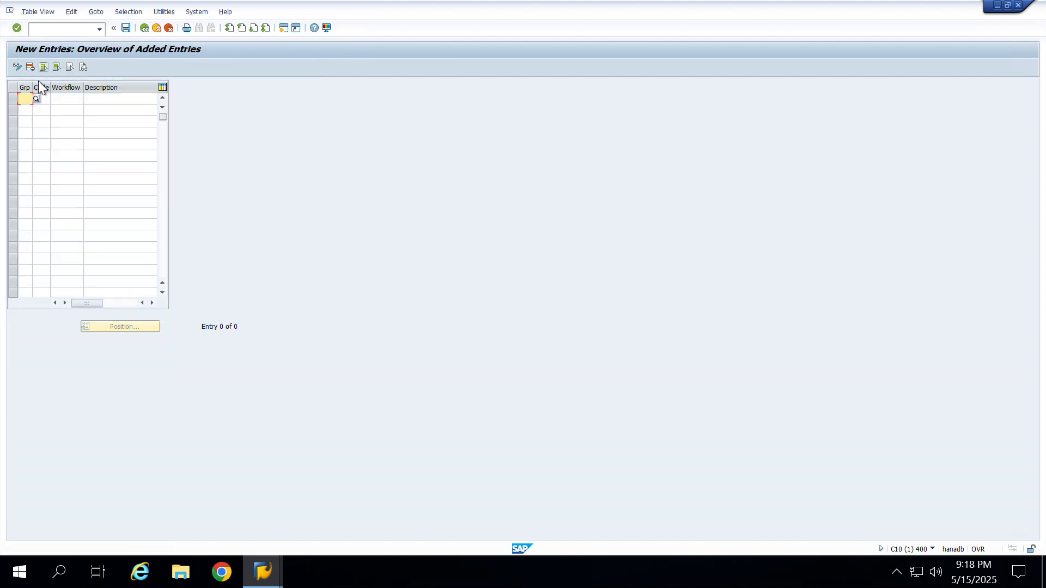
text(ST)
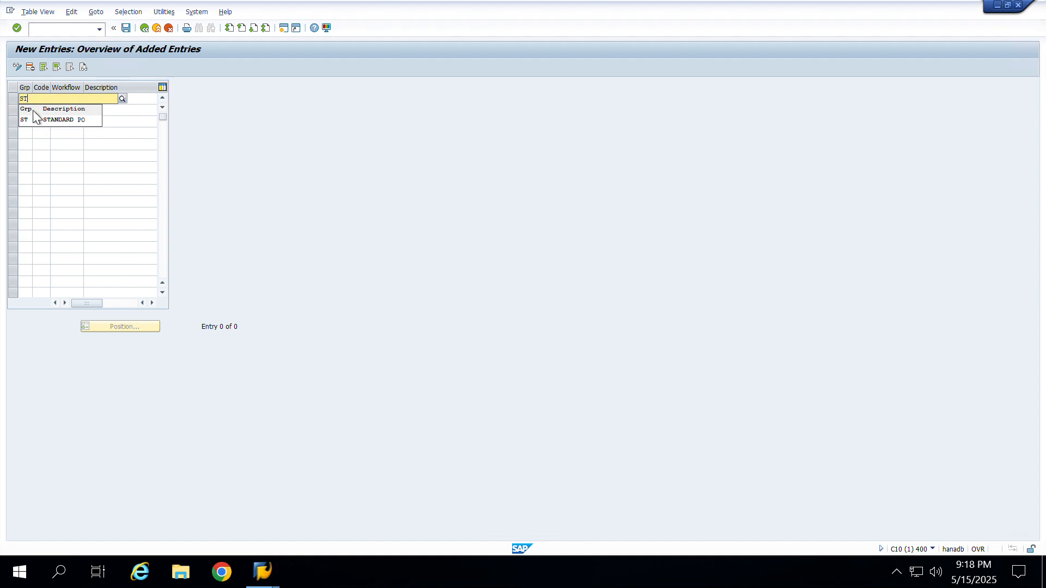
click(44, 119)
click(46, 99)
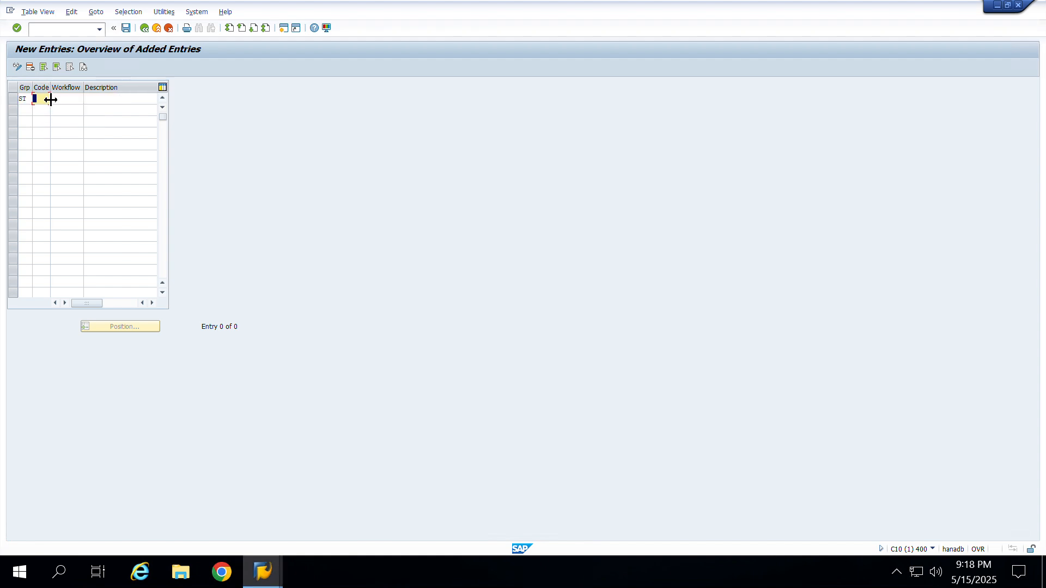
text(10)
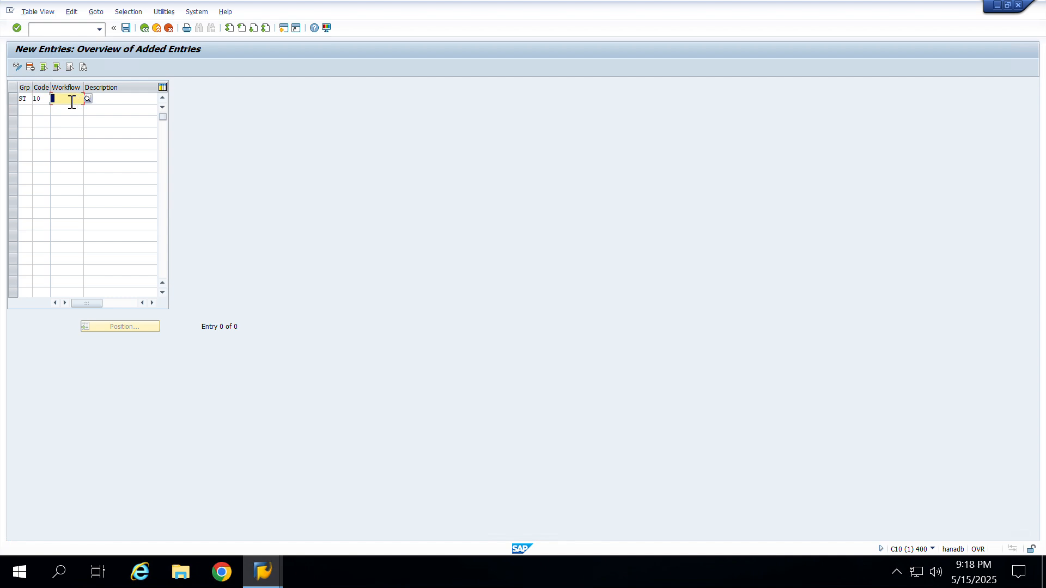
click(25, 111)
text(ST)
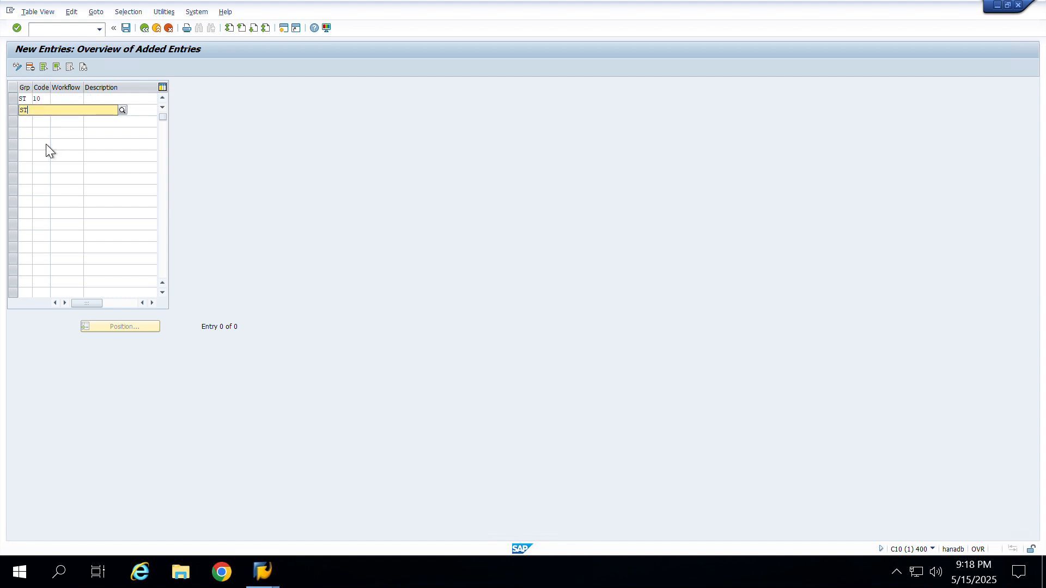
click(45, 110)
text(20)
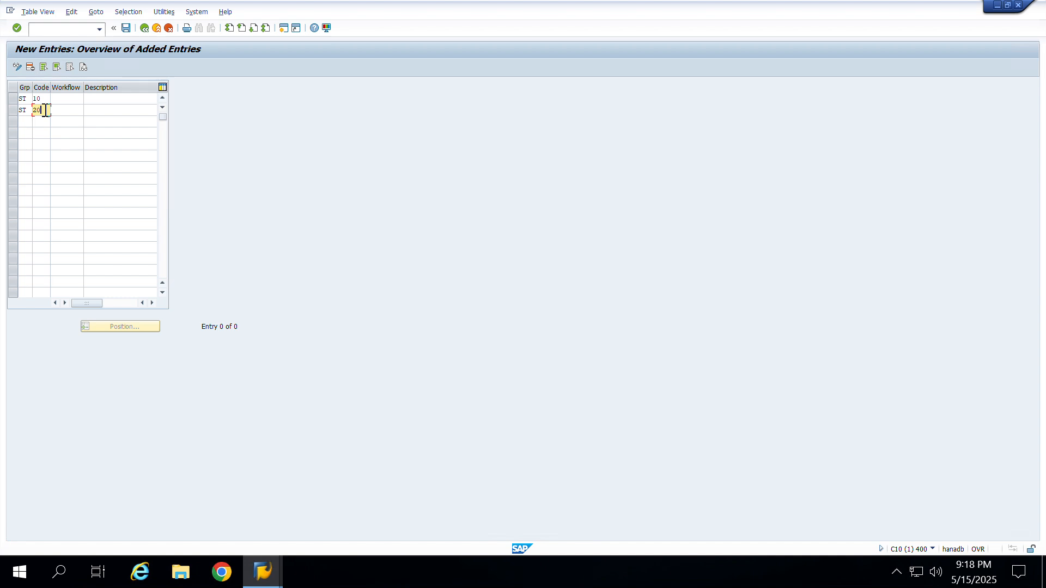
Describe release code 10 as Manager and release code 20 as DY Manager.
click(115, 98)
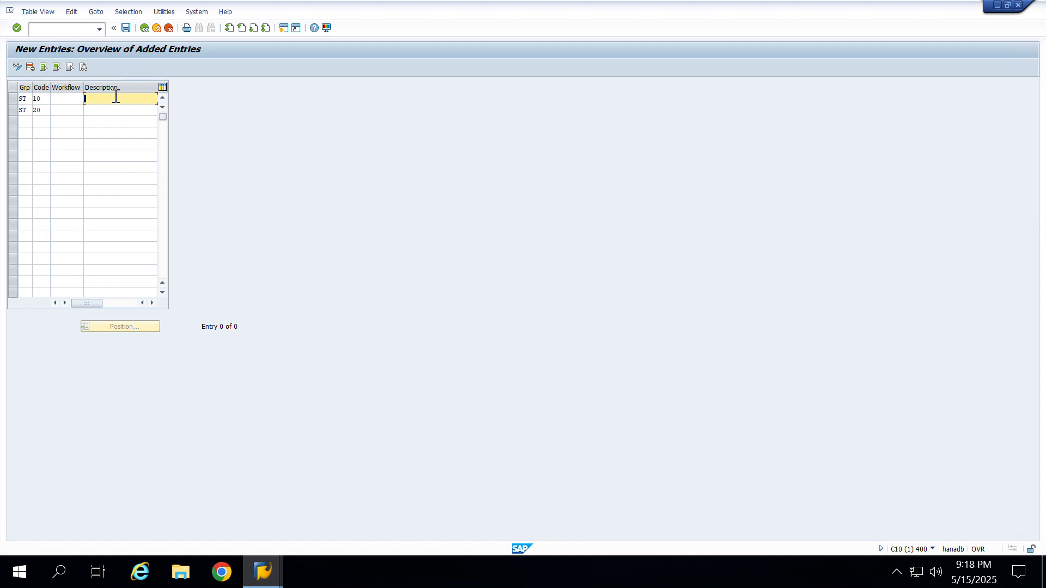
click(116, 97)
click(88, 105)
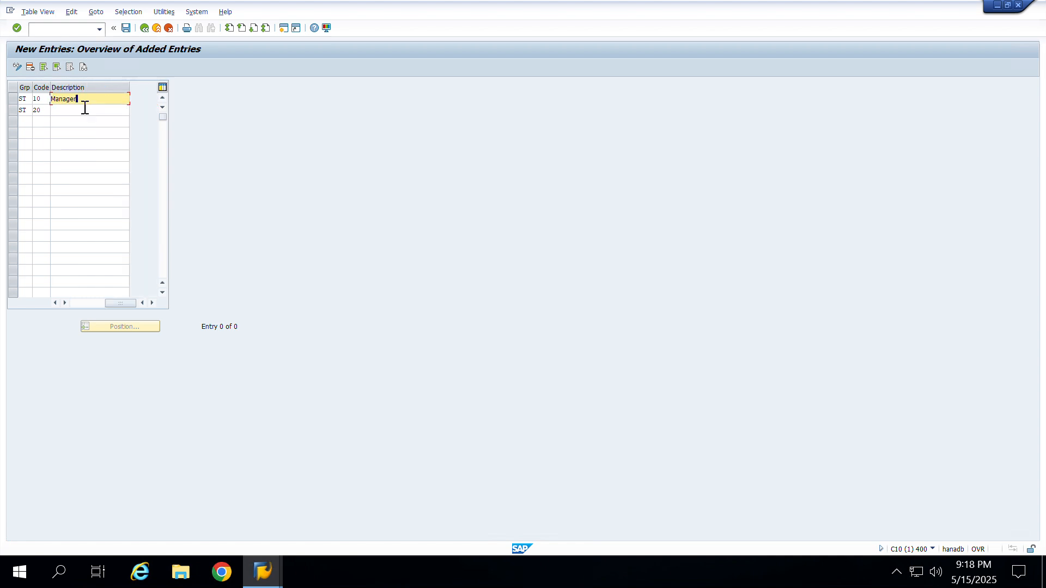
click(77, 109)
click(72, 131)
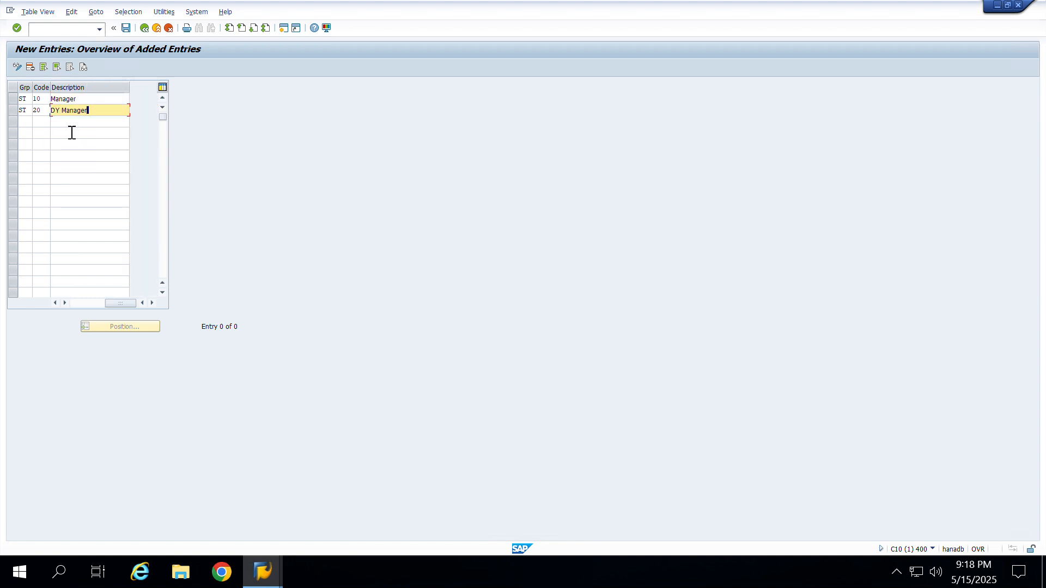
key(Return)
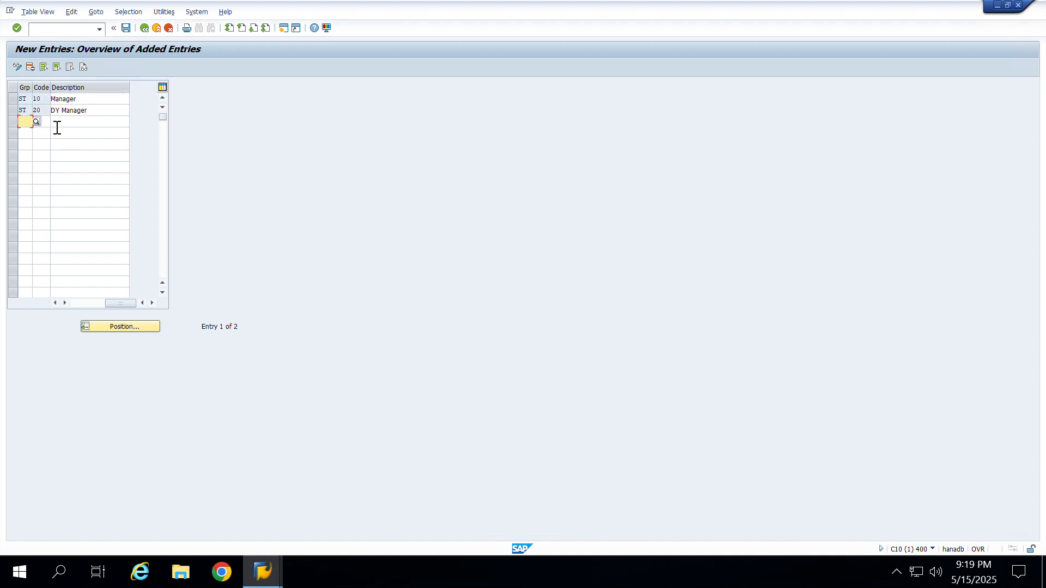
Save the release codes under the customizing request and return to the release procedure activities.
click(125, 28)
click(159, 183)
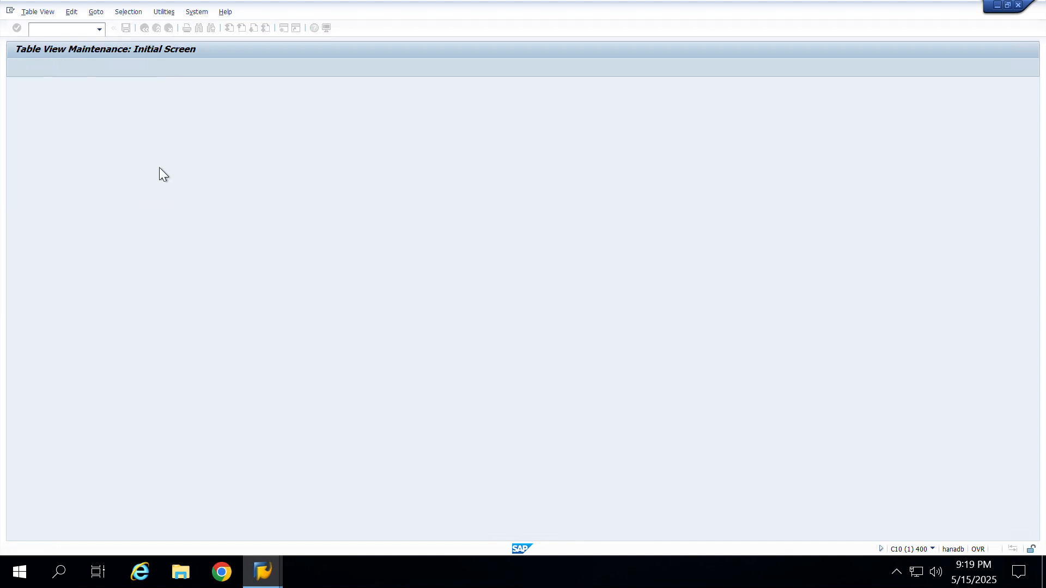
click(144, 27)
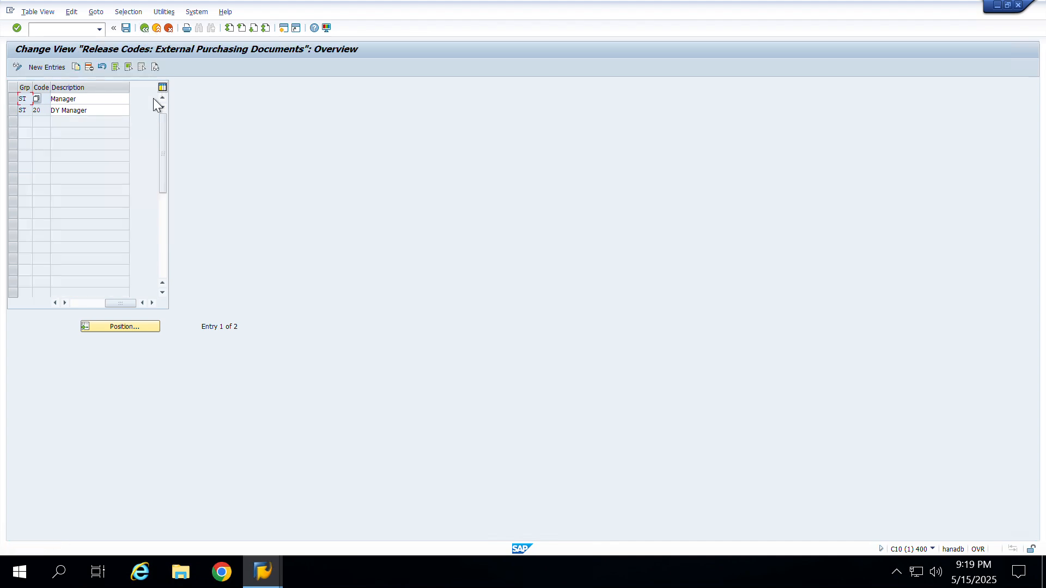
click(144, 27)
Add new release indicator entries with the release IDs B and R.
double_click(43, 149)
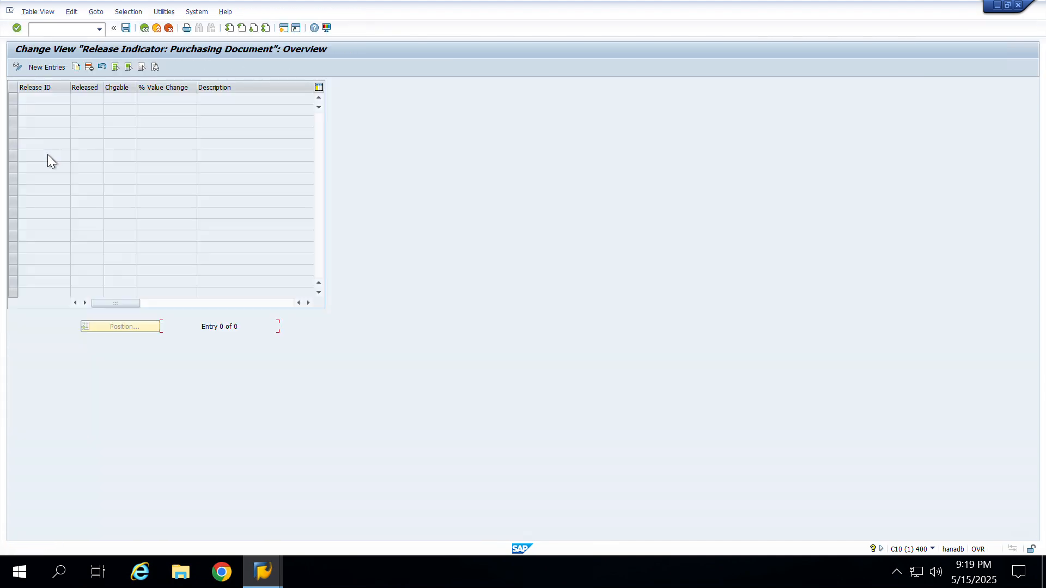
click(41, 67)
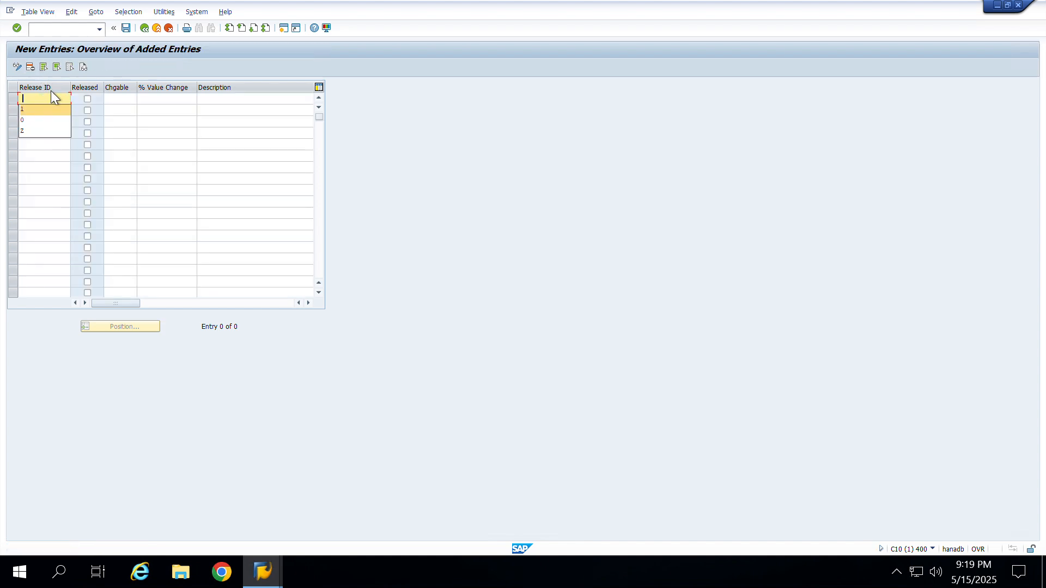
text(A)
click(39, 112)
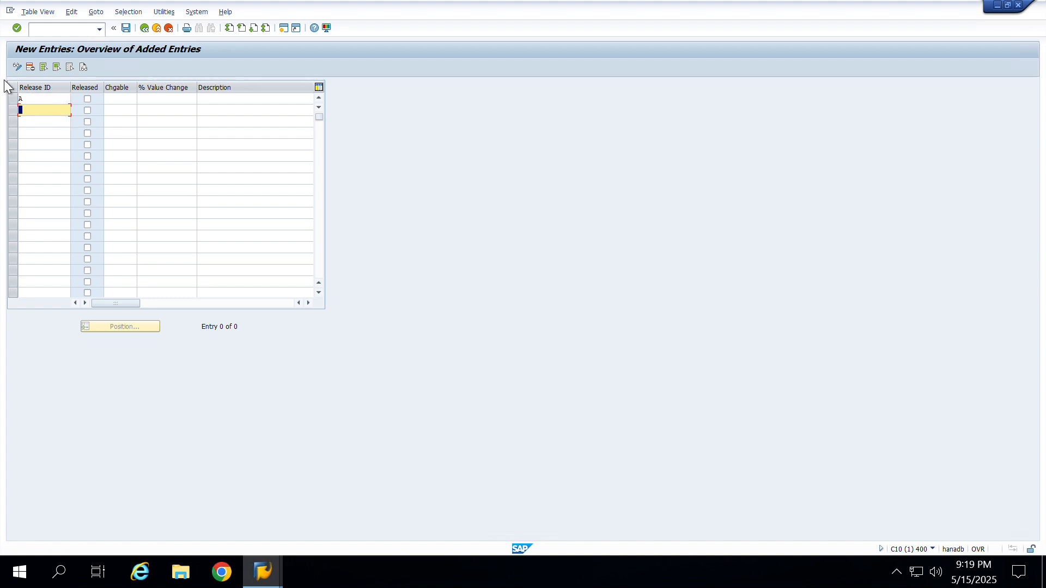
click(19, 103)
text(B)
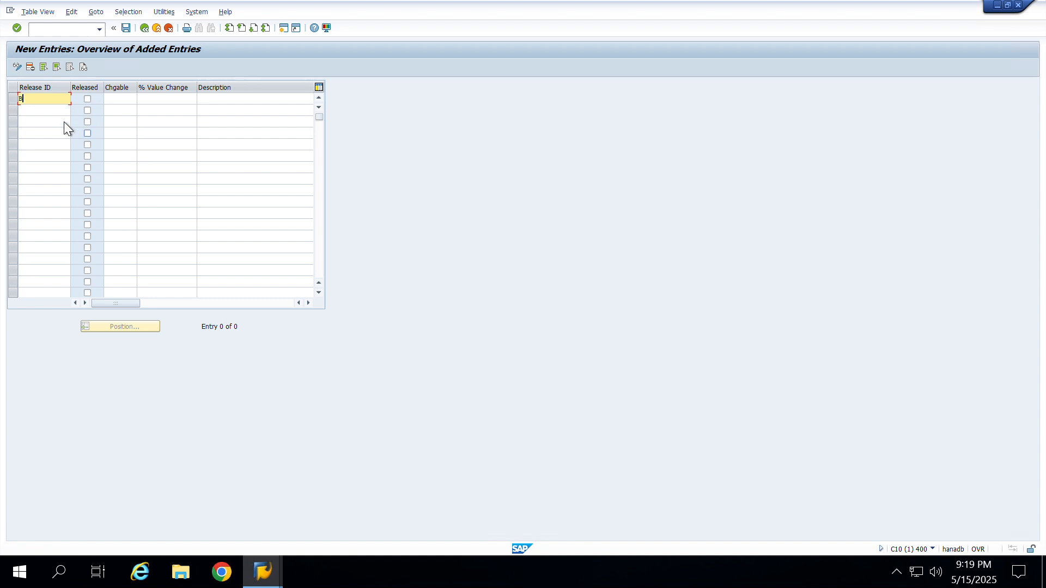
click(46, 110)
text(A)
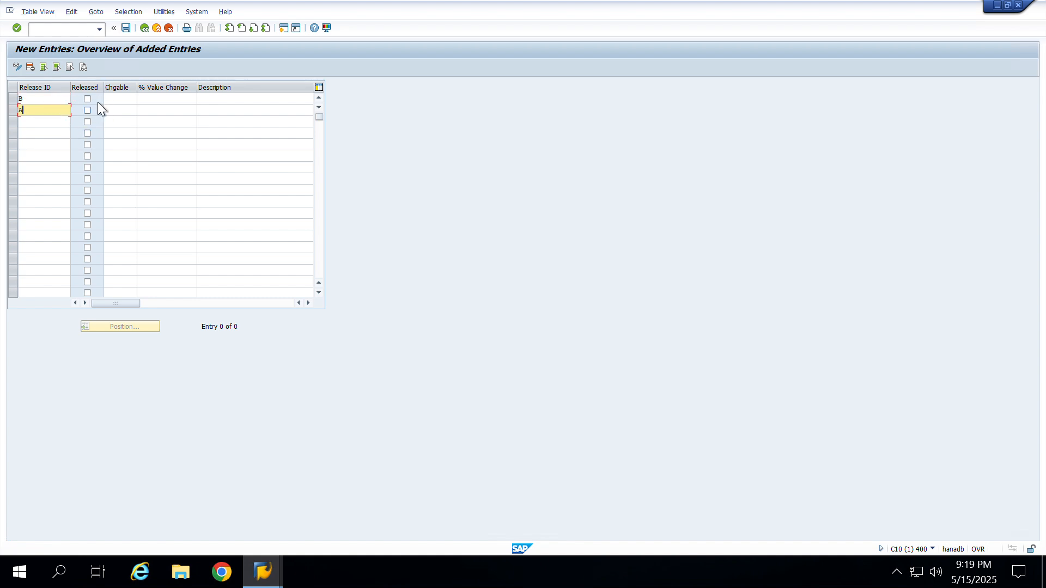
key(BackSpace)
text(R)
Mark release indicator R as released and set its changeability to 6.
click(87, 110)
click(132, 111)
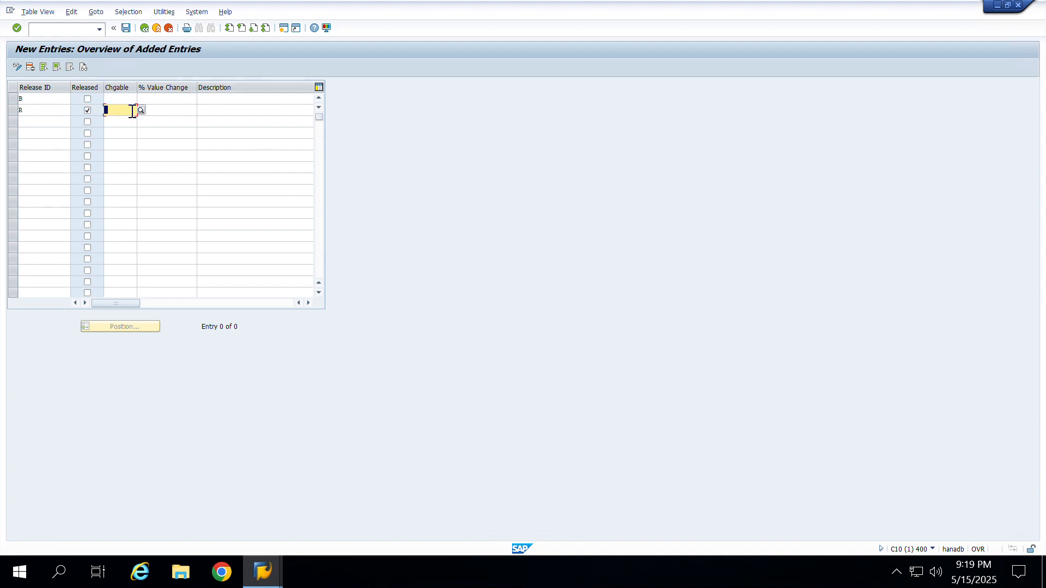
text(6)
Describe release indicator B as Blocked and release indicator R as Released.
click(257, 110)
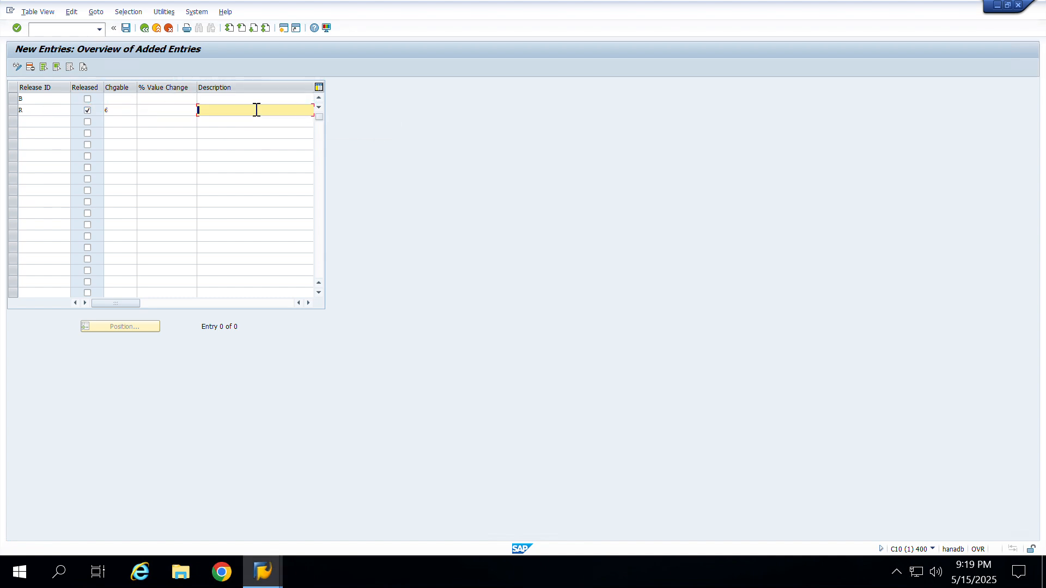
click(242, 100)
text(B)
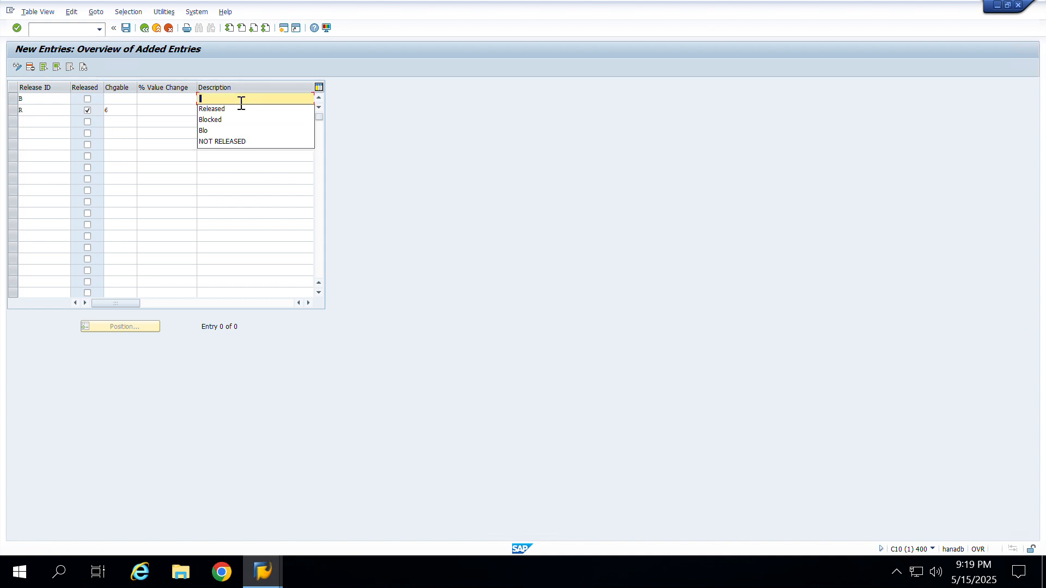
click(221, 118)
click(224, 111)
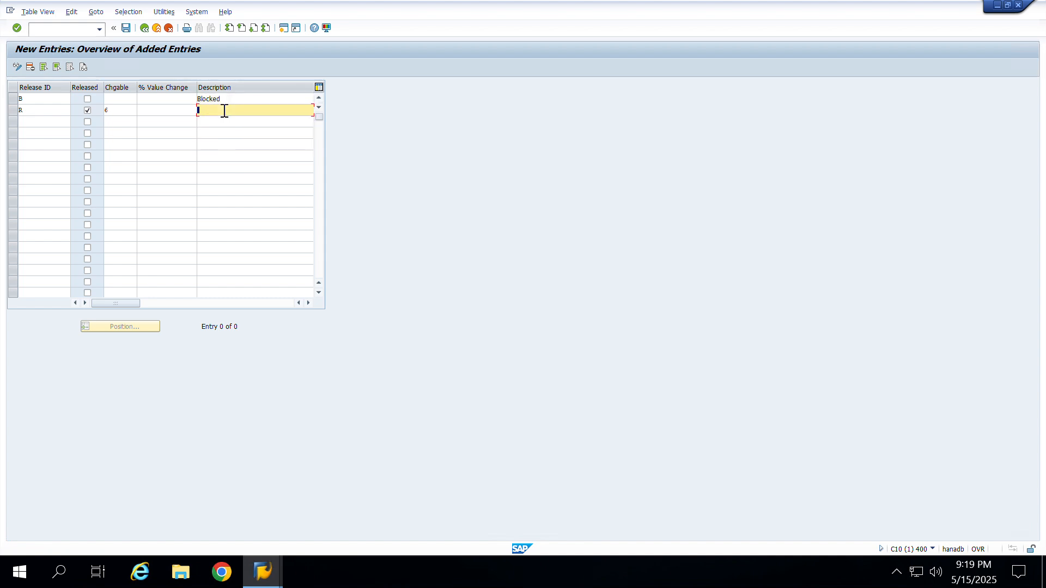
text(R)
click(218, 120)
key(Return)
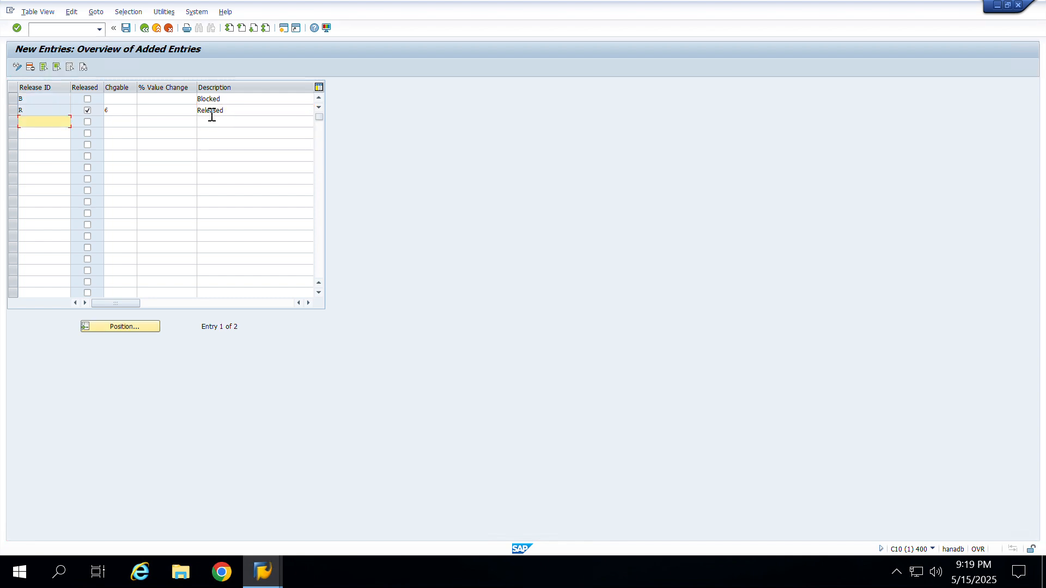
click(28, 100)
click(21, 109)
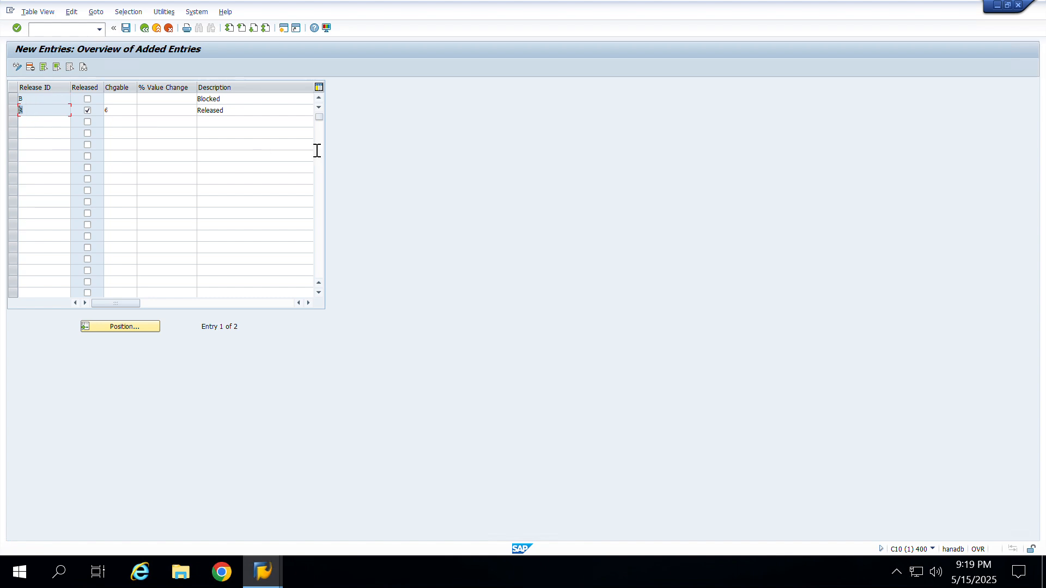
Save the release indicators under the RELEASEPO customizing request and return to the release procedure activities.
click(126, 28)
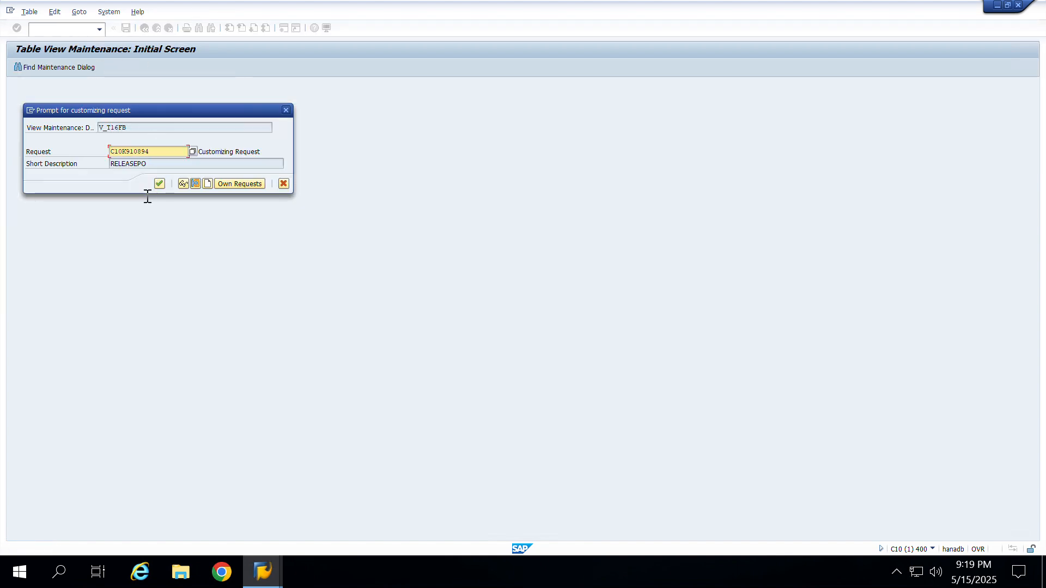
click(159, 184)
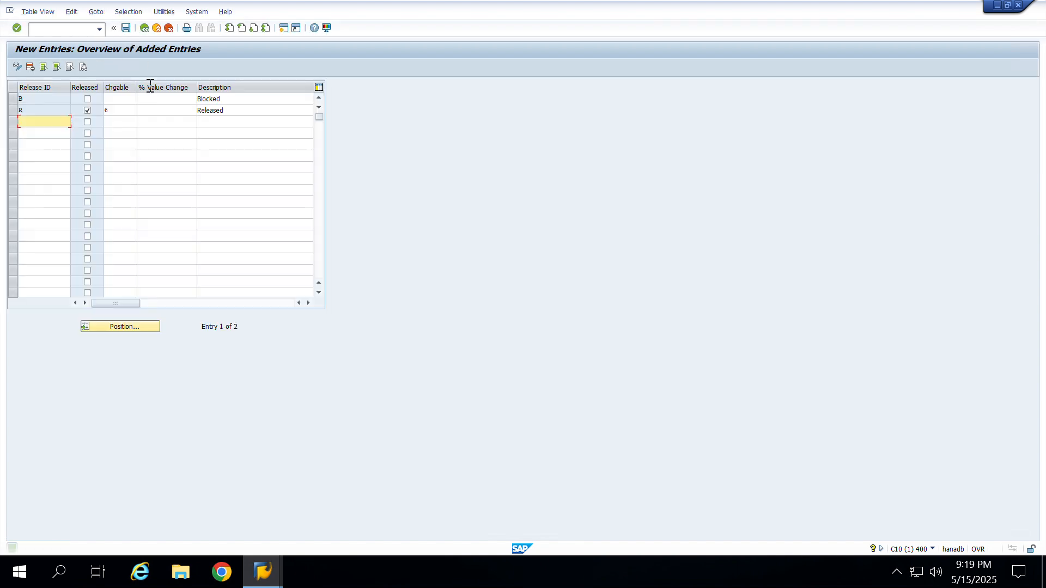
click(144, 28)
click(144, 27)
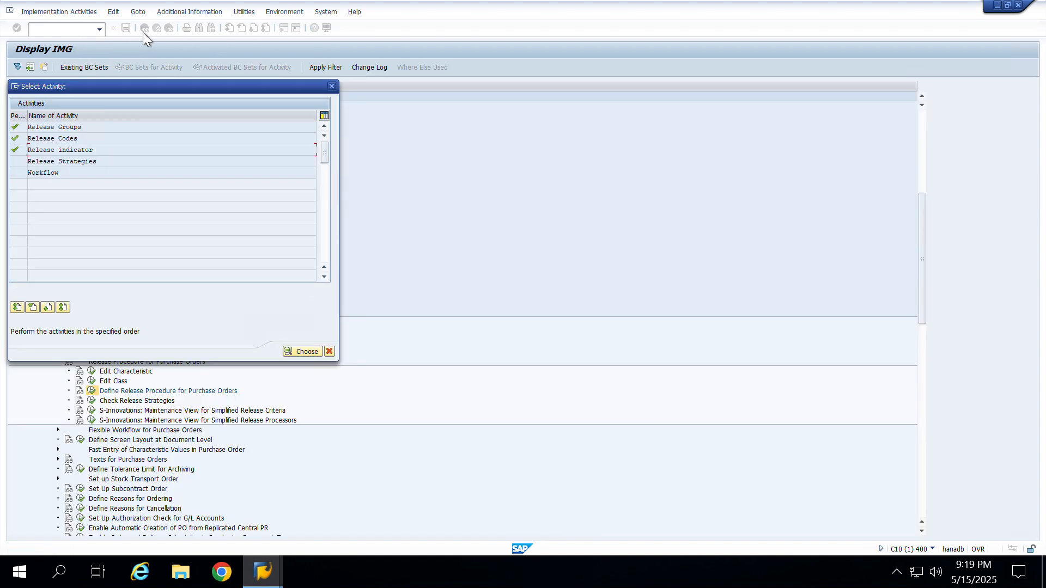
Create a new release strategy NB in release group ST with the description RELEASE.
double_click(50, 163)
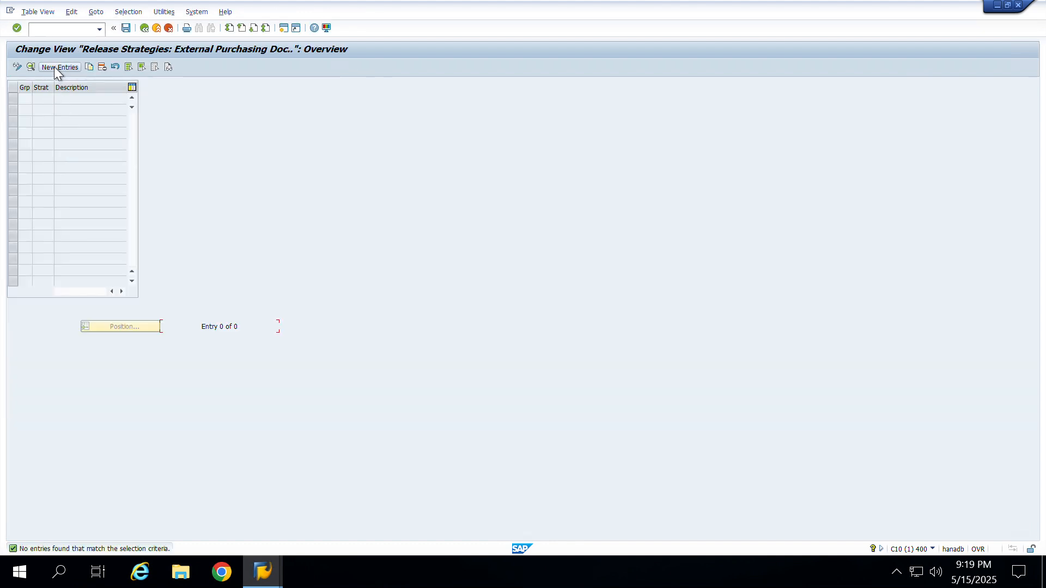
click(54, 67)
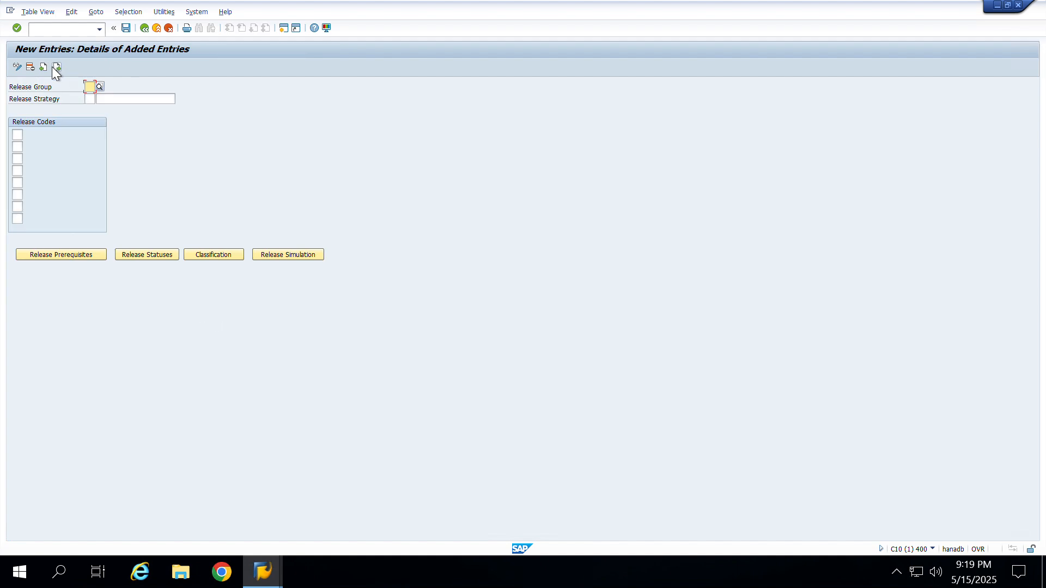
text(ST)
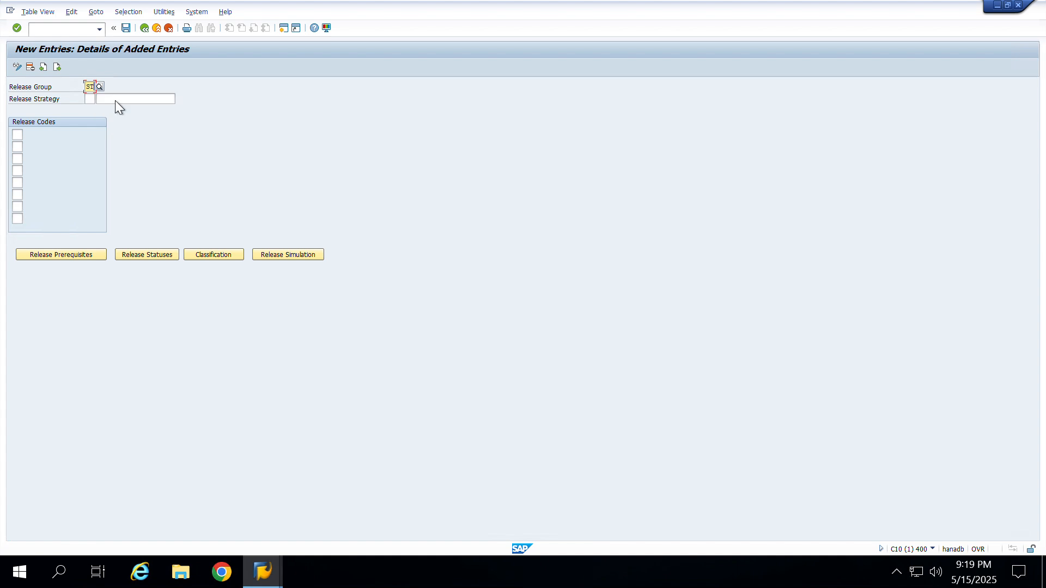
click(94, 100)
click(114, 99)
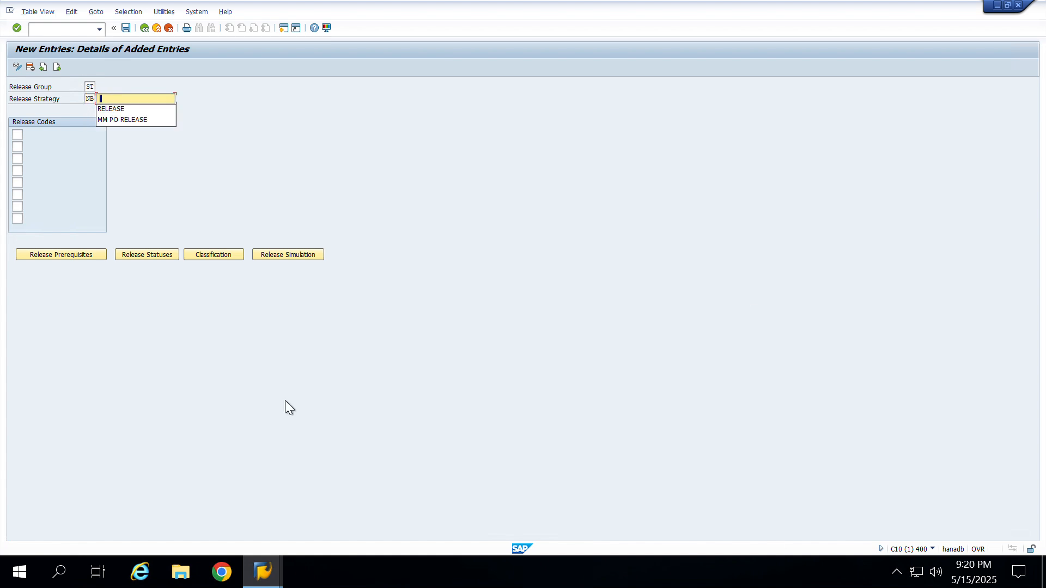
click(120, 110)
Assign release codes 10 and 20 to release strategy NB.
click(17, 135)
click(21, 146)
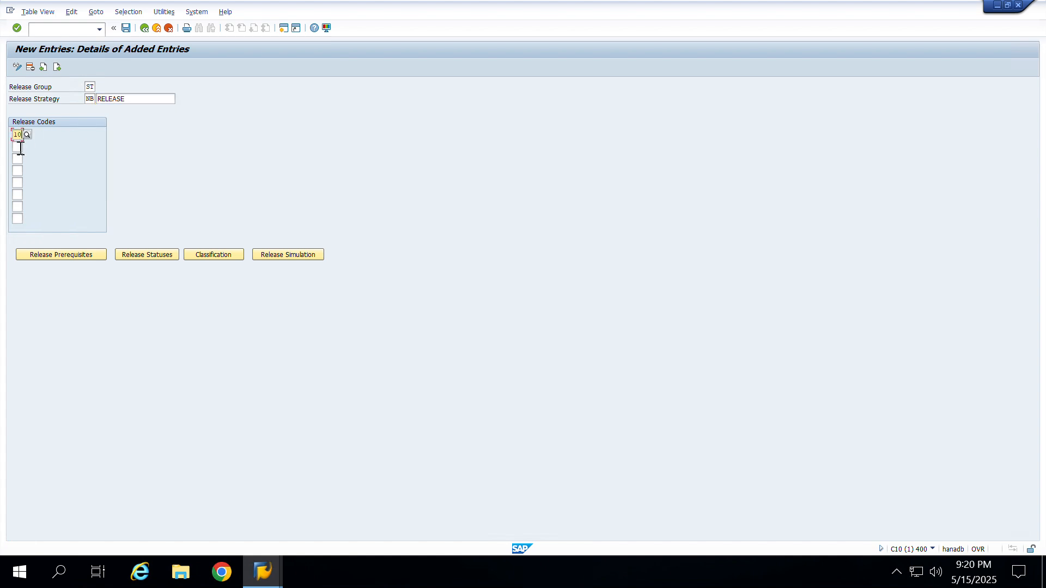
click(18, 147)
click(21, 157)
key(Return)
click(27, 141)
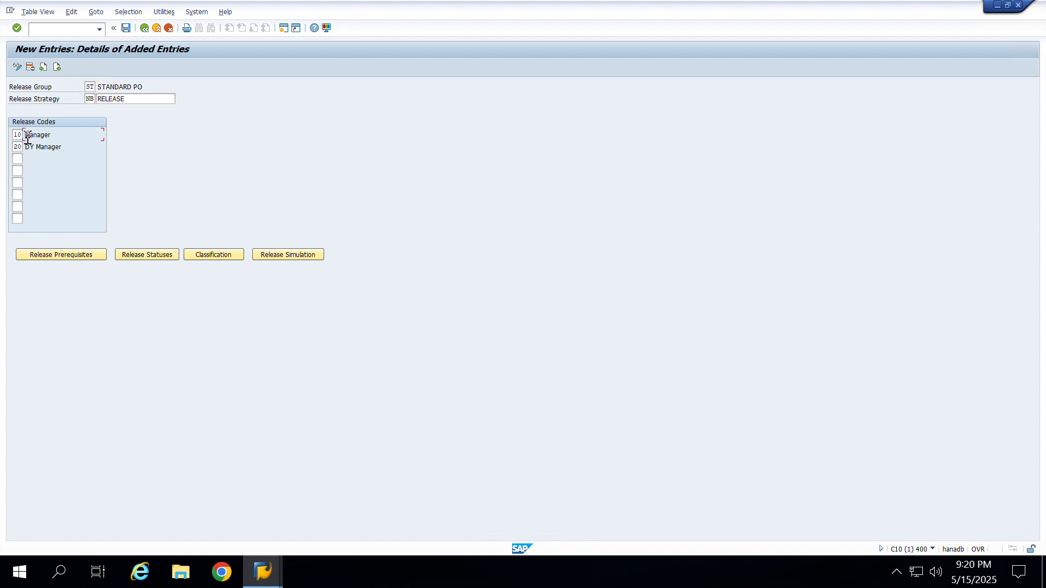
drag(28, 141, 41, 140)
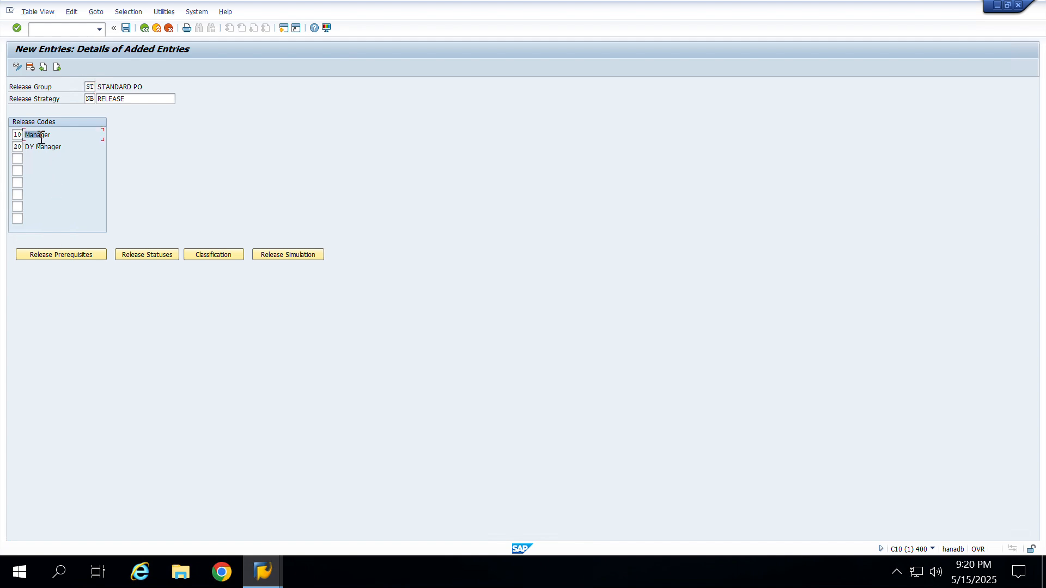
Make release code 10 a prerequisite for code 20, and accept the proposed release statuses.
click(41, 255)
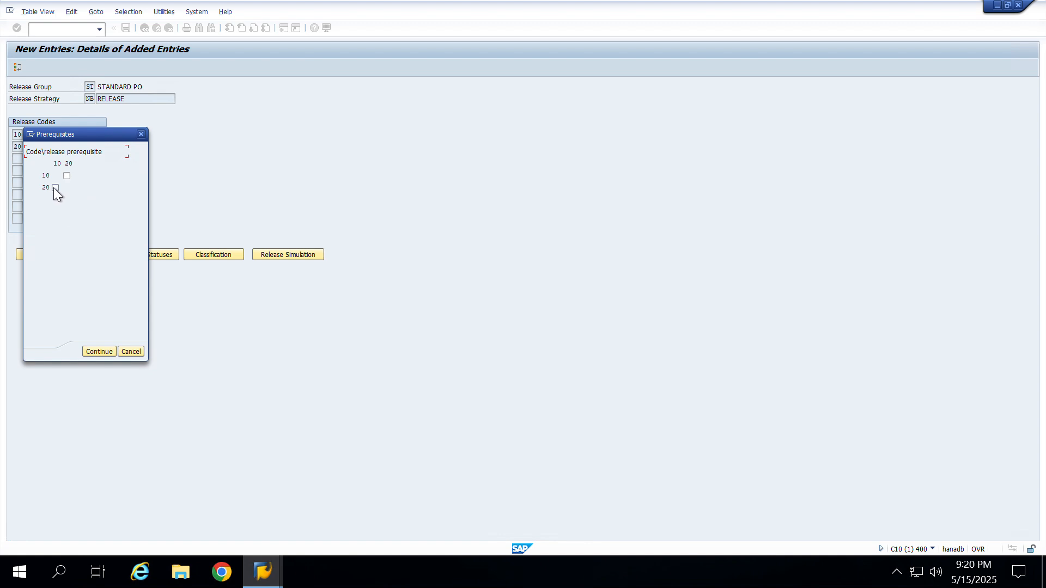
click(95, 351)
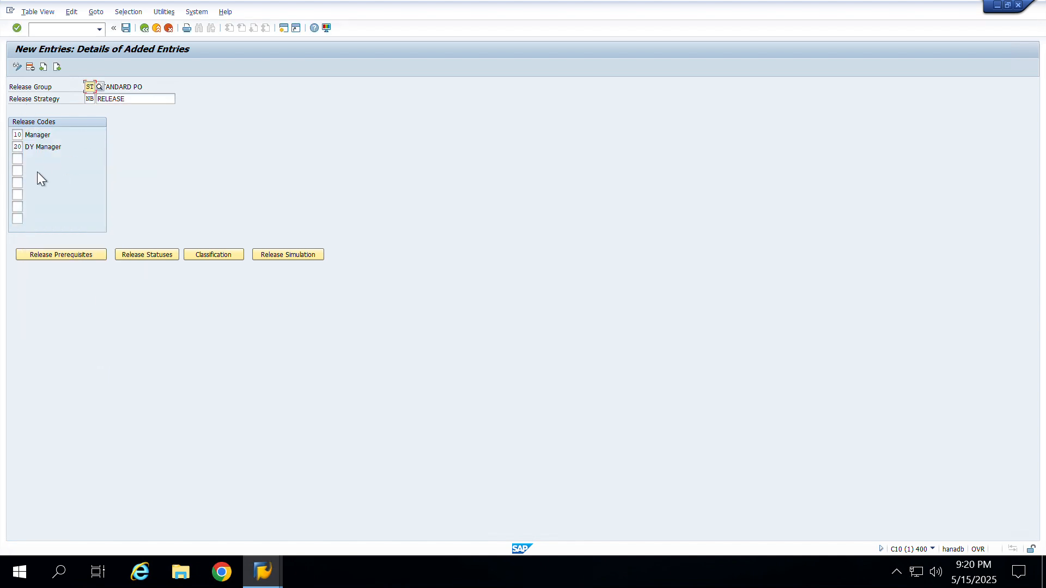
click(131, 253)
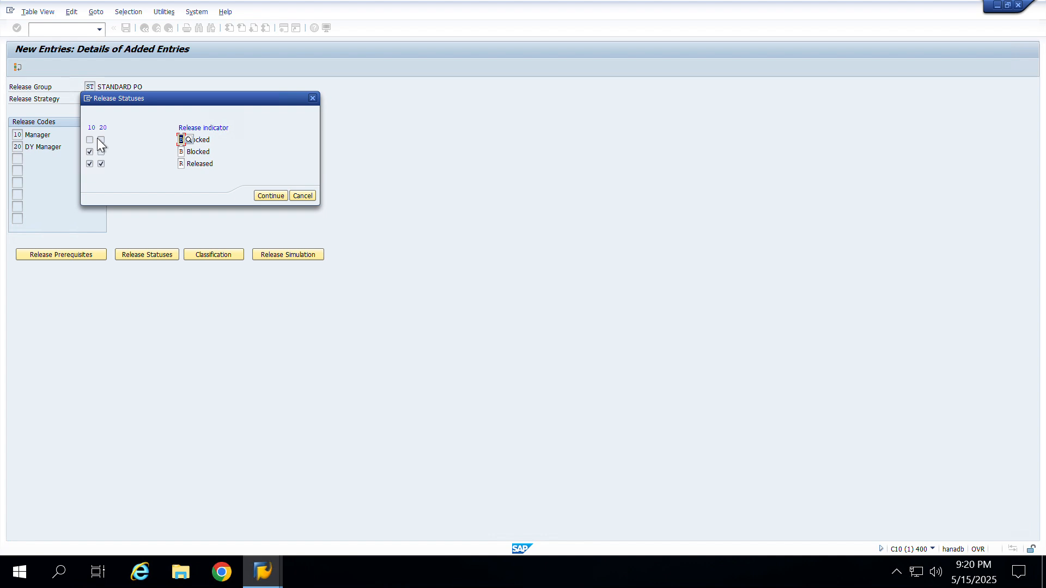
click(212, 141)
click(214, 151)
double_click(198, 151)
drag(186, 163, 224, 164)
click(265, 198)
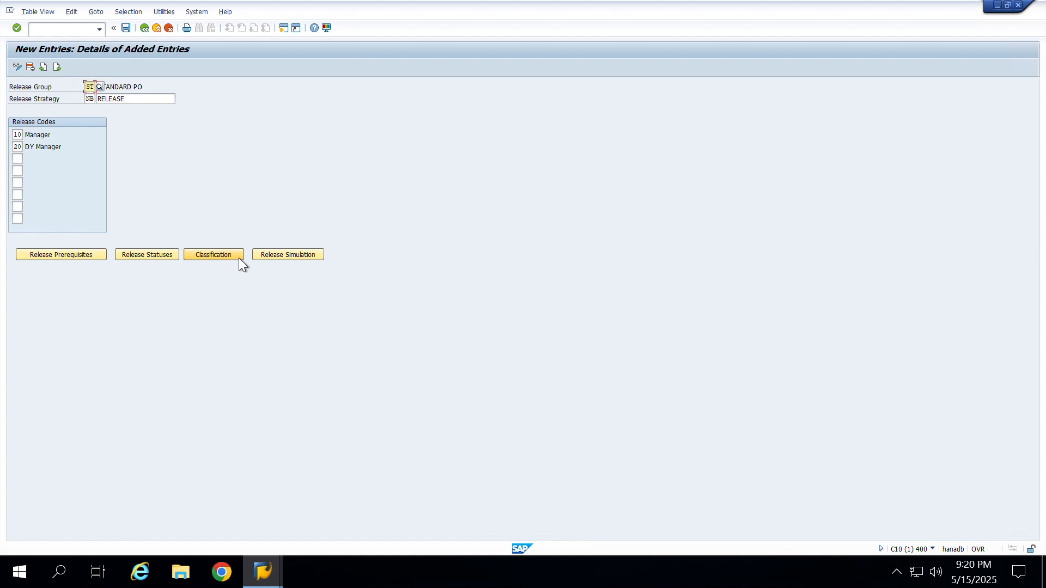
Classify the strategy with order type NB and total net order value > 100,00 INR, and return to the strategy details.
click(224, 254)
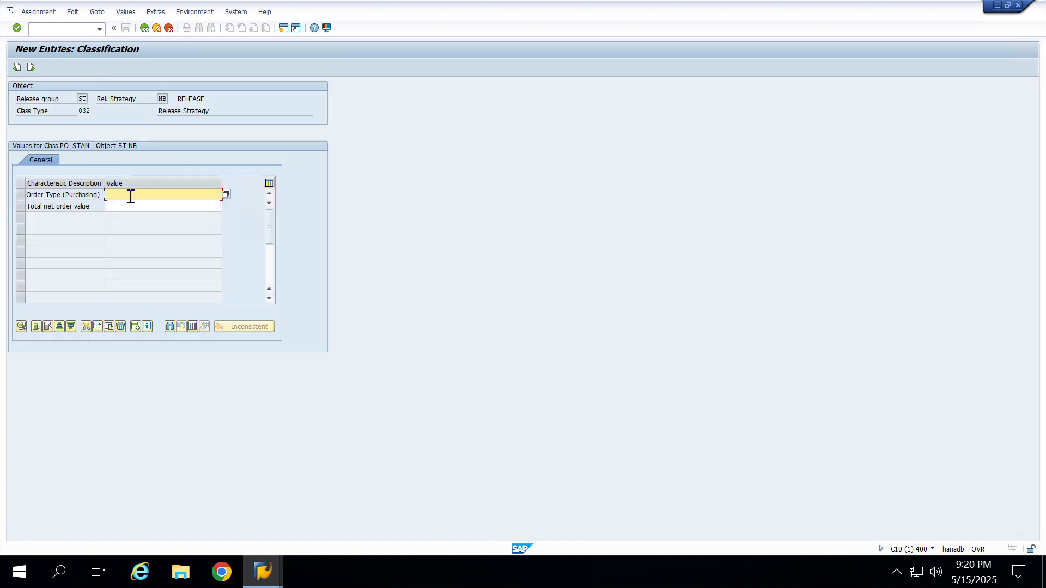
click(227, 195)
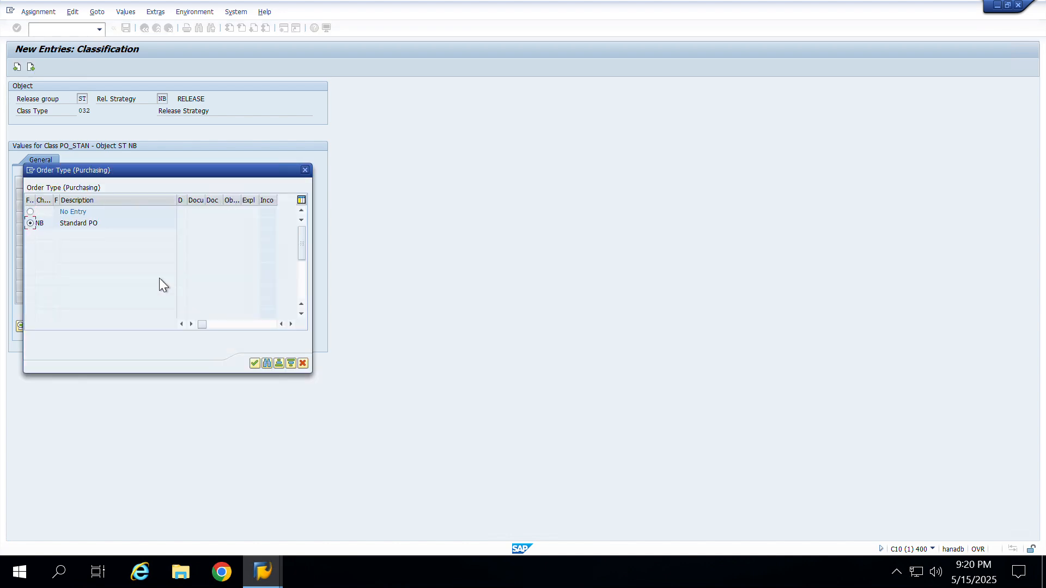
click(255, 363)
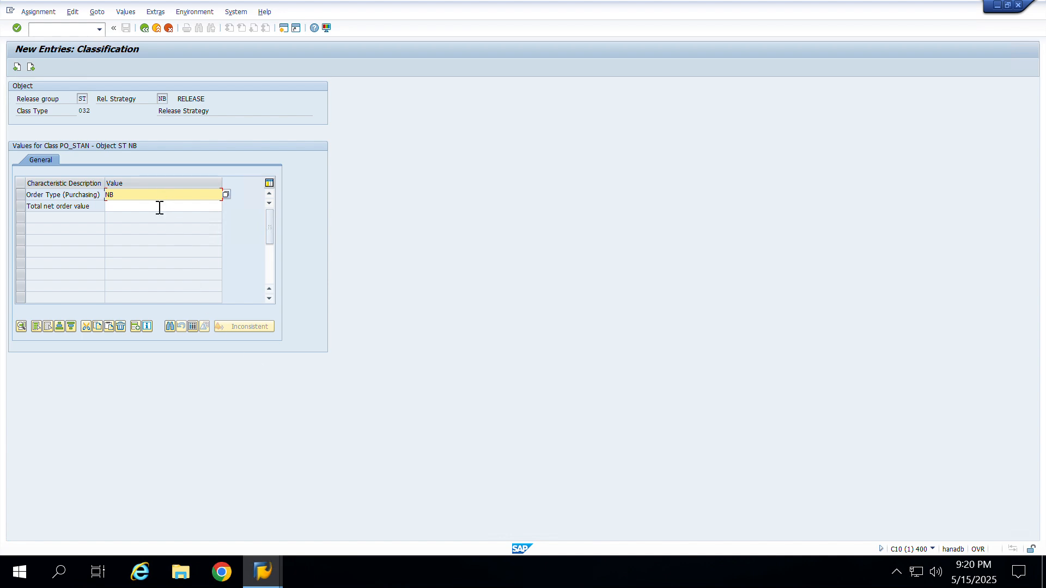
click(191, 211)
click(226, 206)
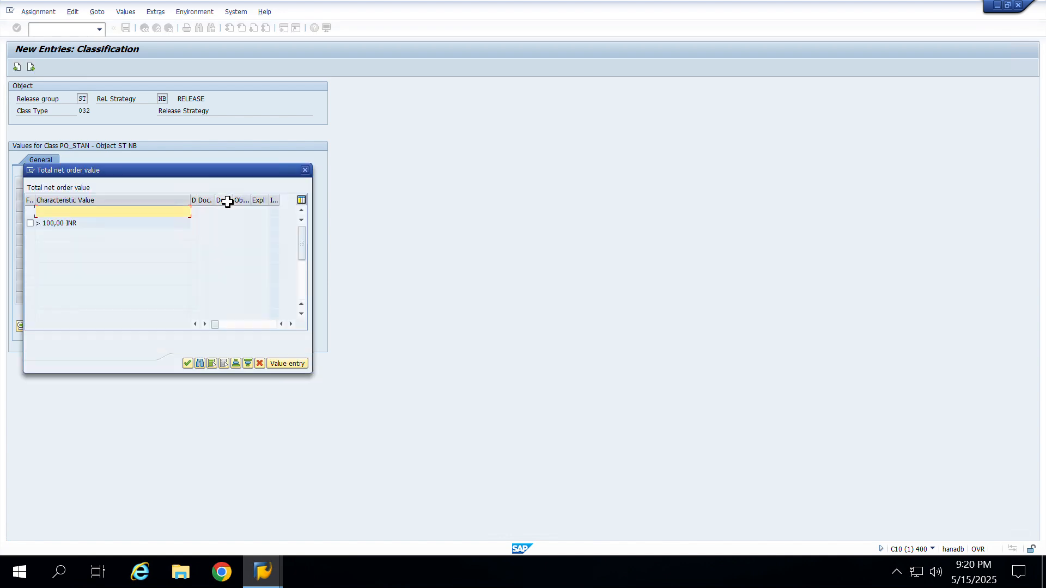
click(31, 224)
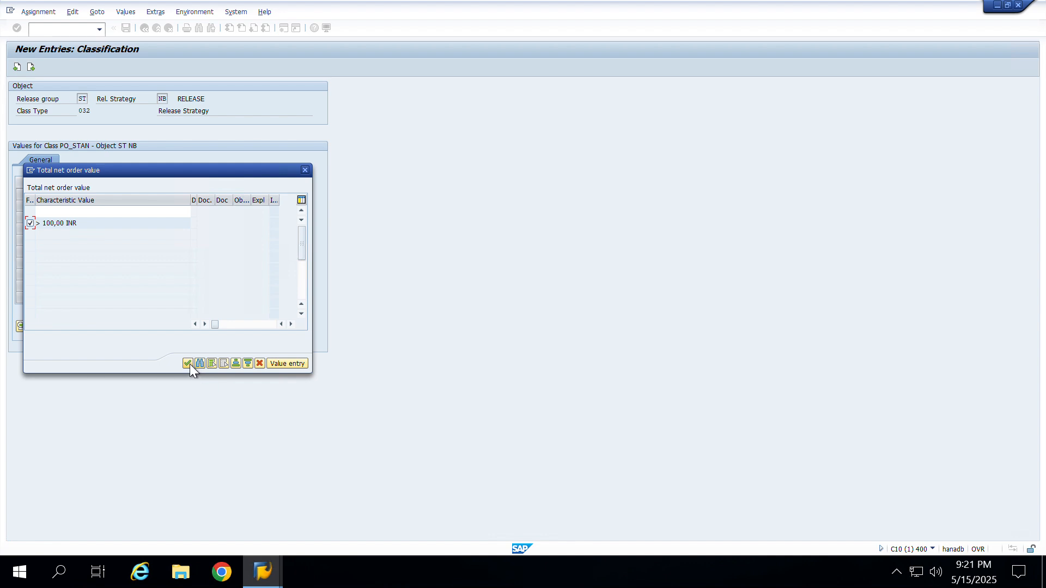
click(188, 363)
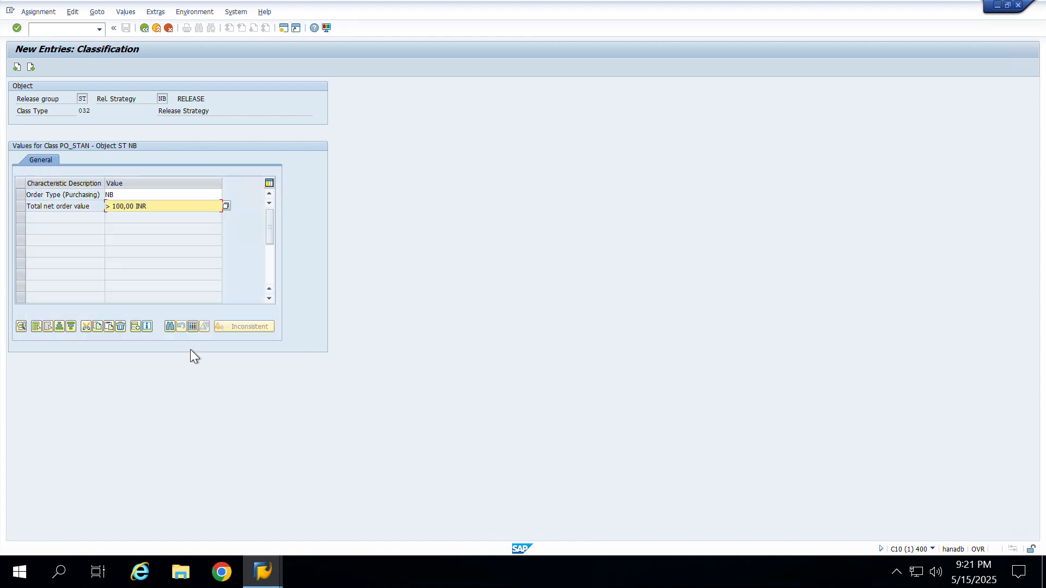
click(144, 27)
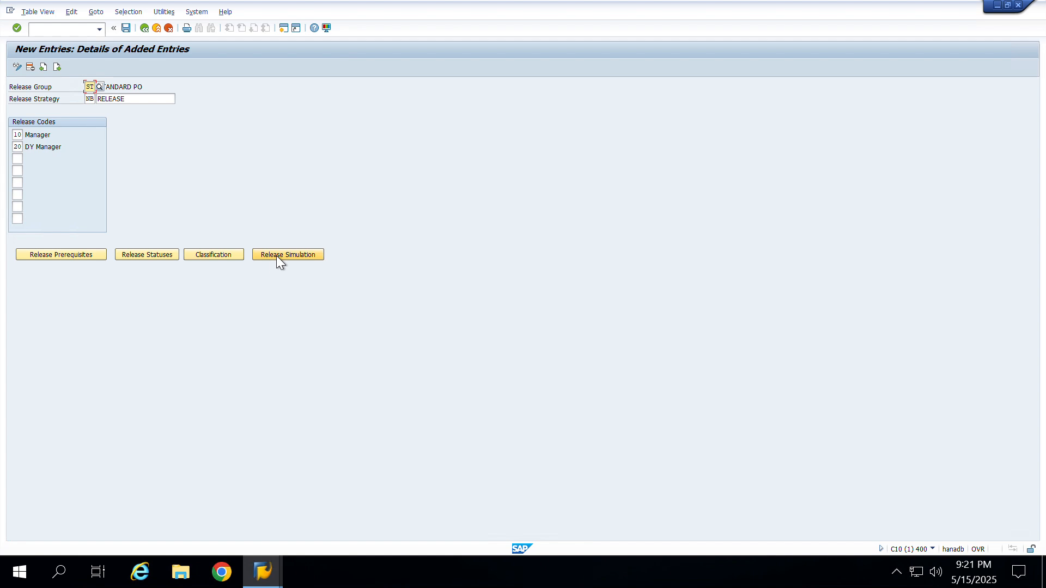
Try to simulate the release of strategy NB in release group ST, and return to the strategy details.
click(276, 257)
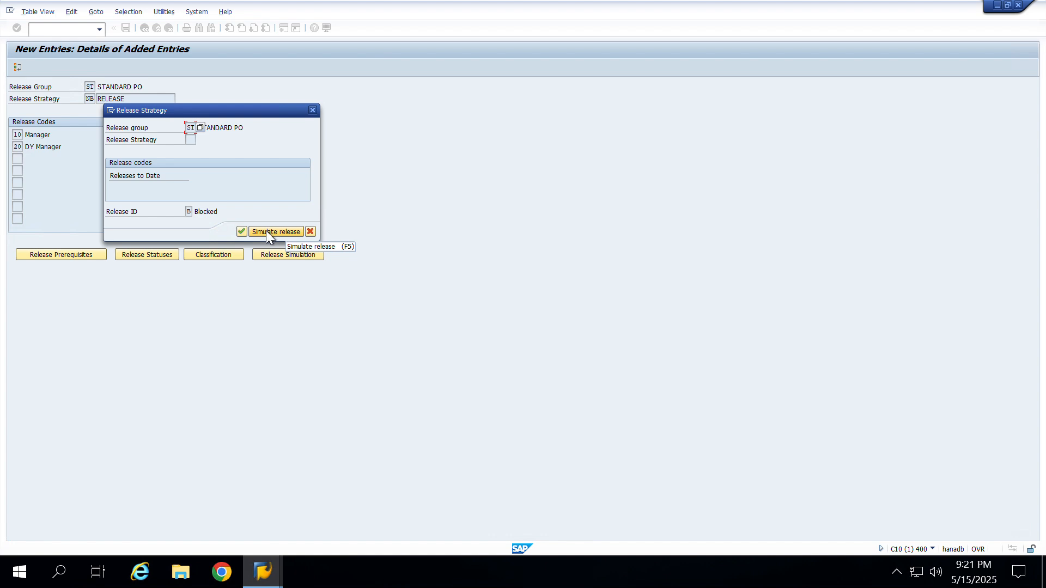
click(266, 231)
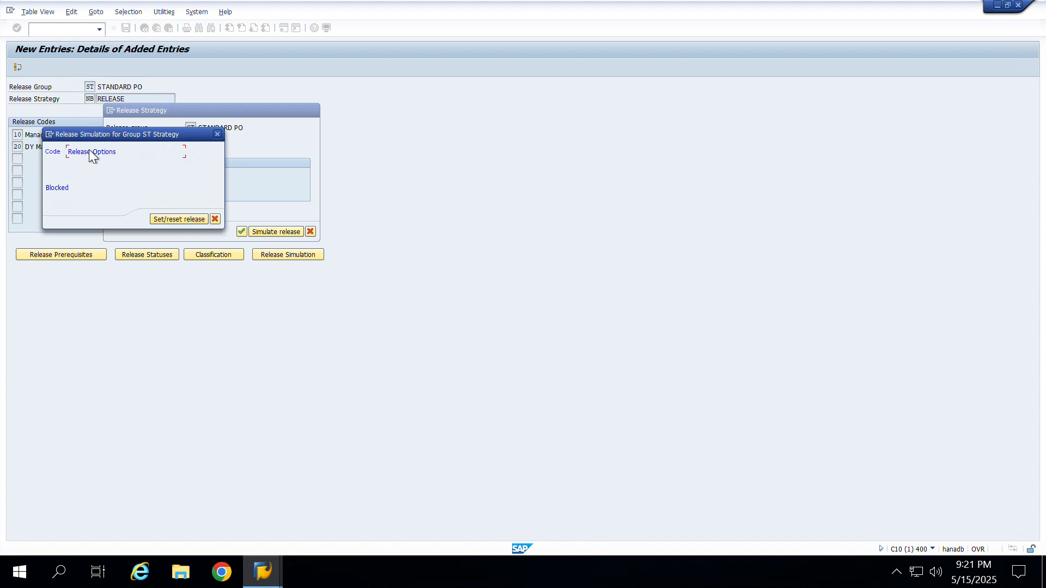
double_click(90, 151)
click(218, 134)
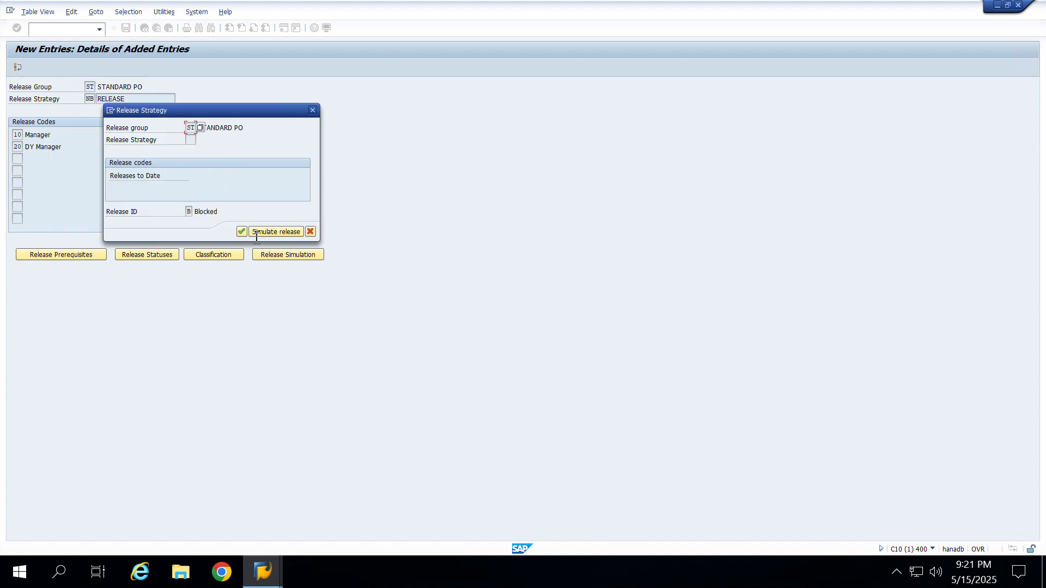
click(256, 231)
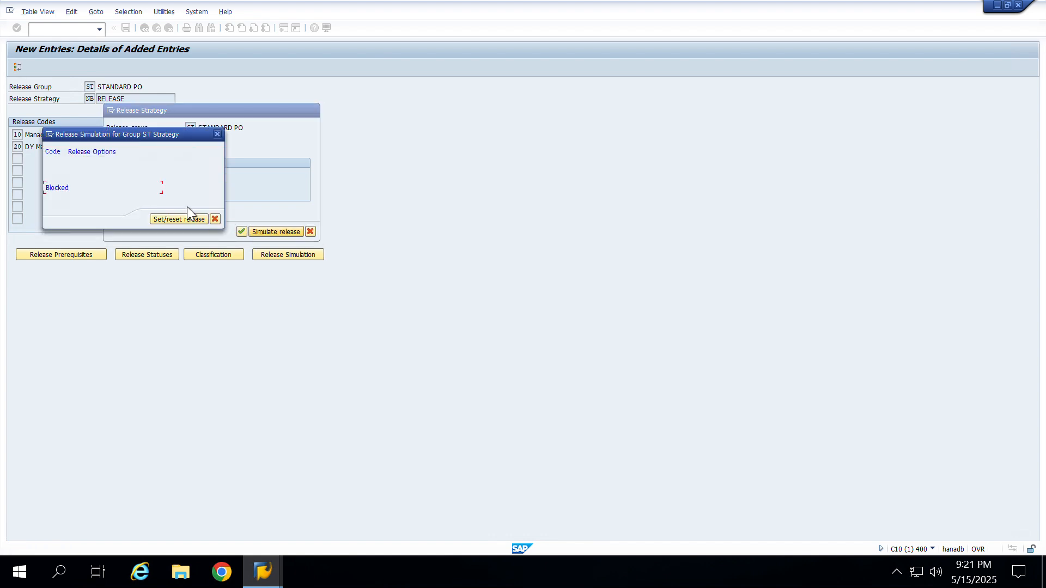
click(218, 134)
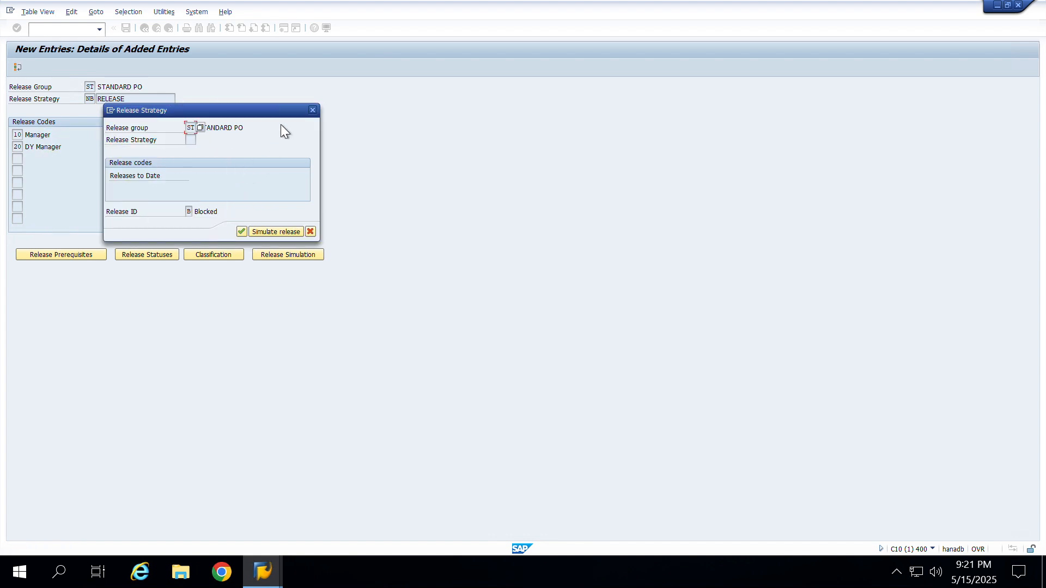
click(313, 110)
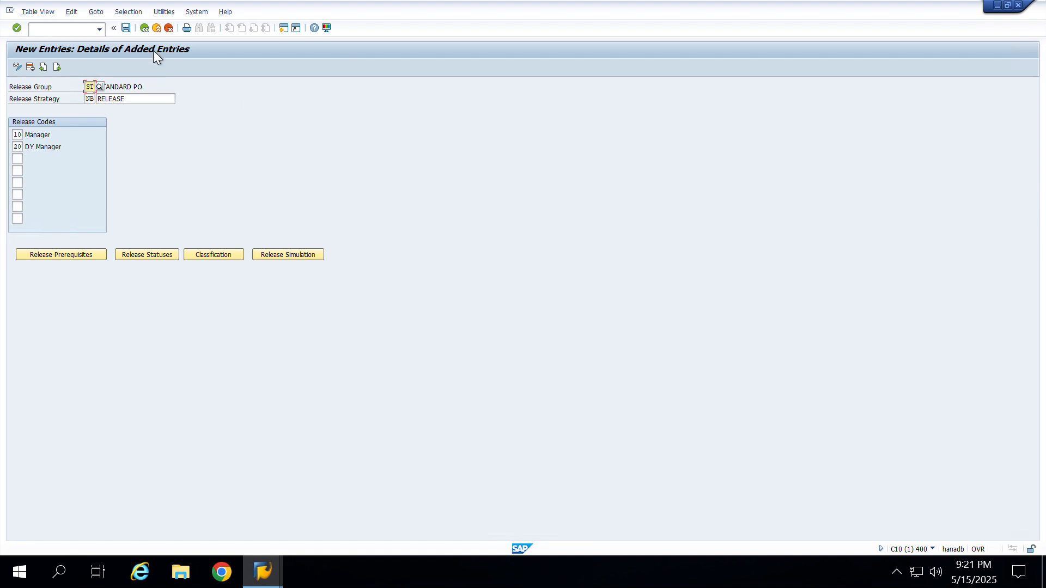
Save release strategy NB in the RELEASEPO customizing request, and recheck its release statuses and classification.
click(125, 28)
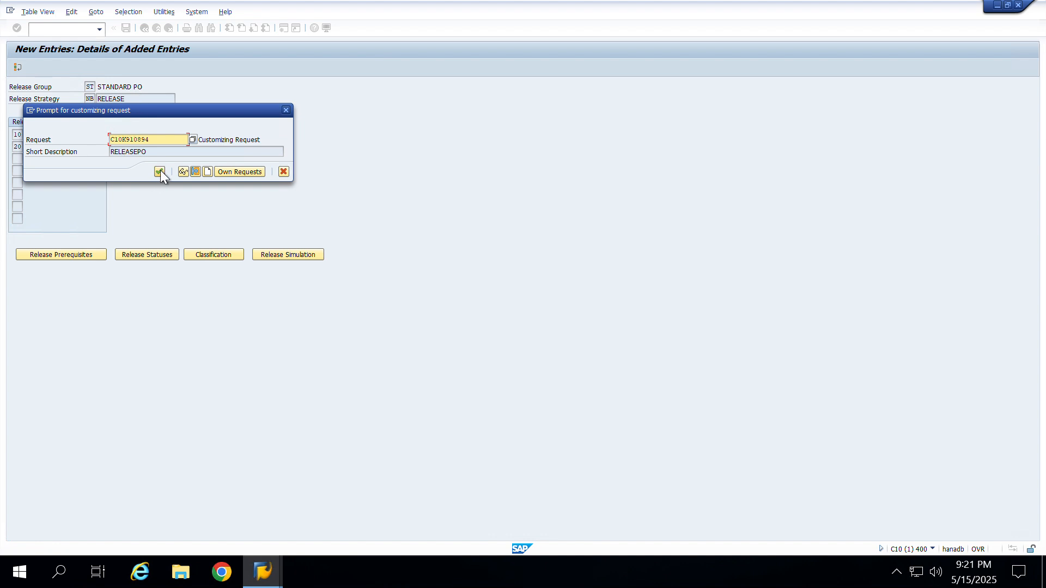
click(159, 171)
click(163, 255)
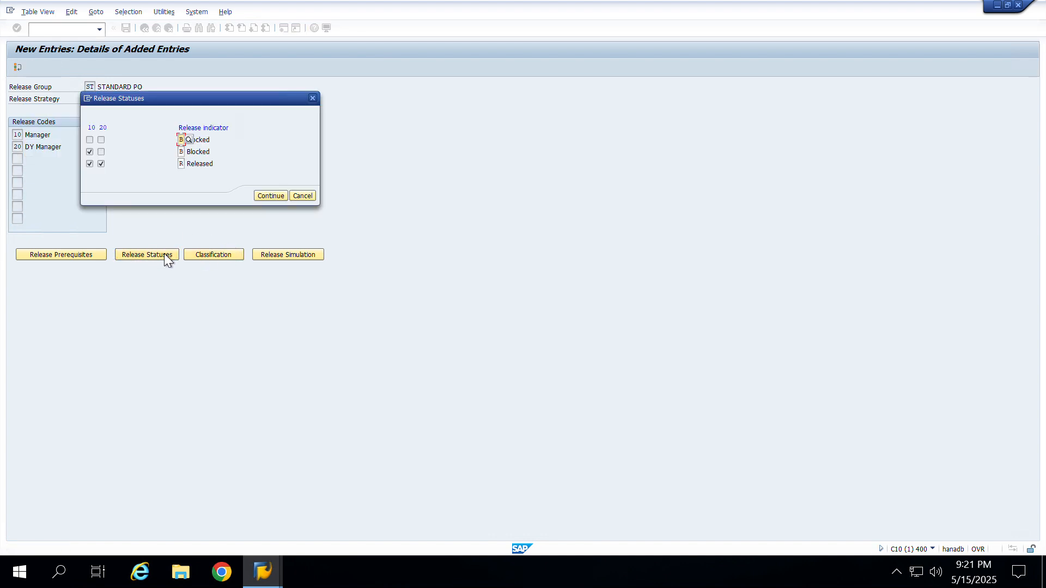
click(265, 196)
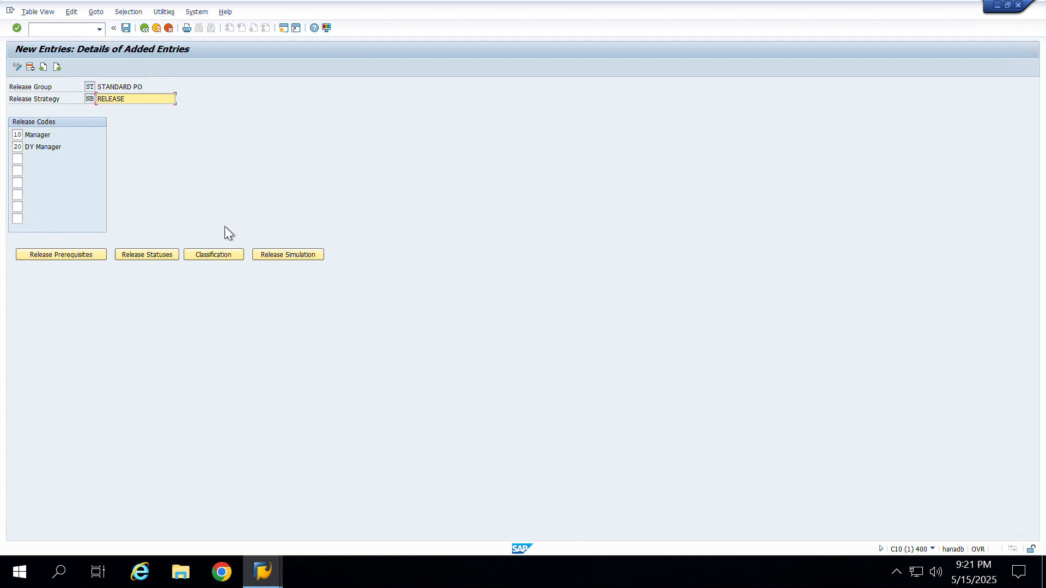
click(198, 254)
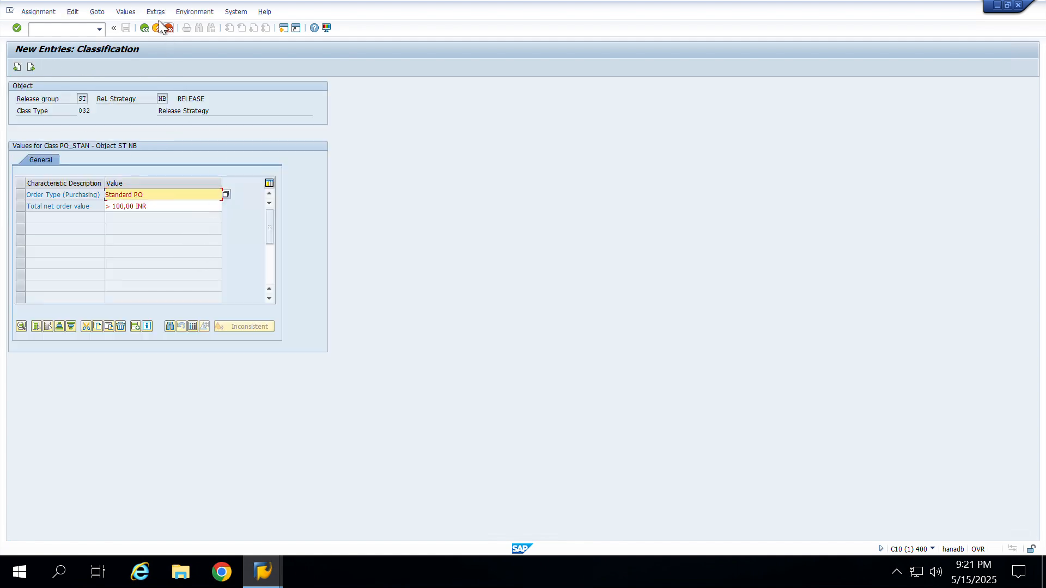
click(145, 28)
Simulate the release of strategy NB with code 10 followed by code 20, and close the simulation.
click(282, 255)
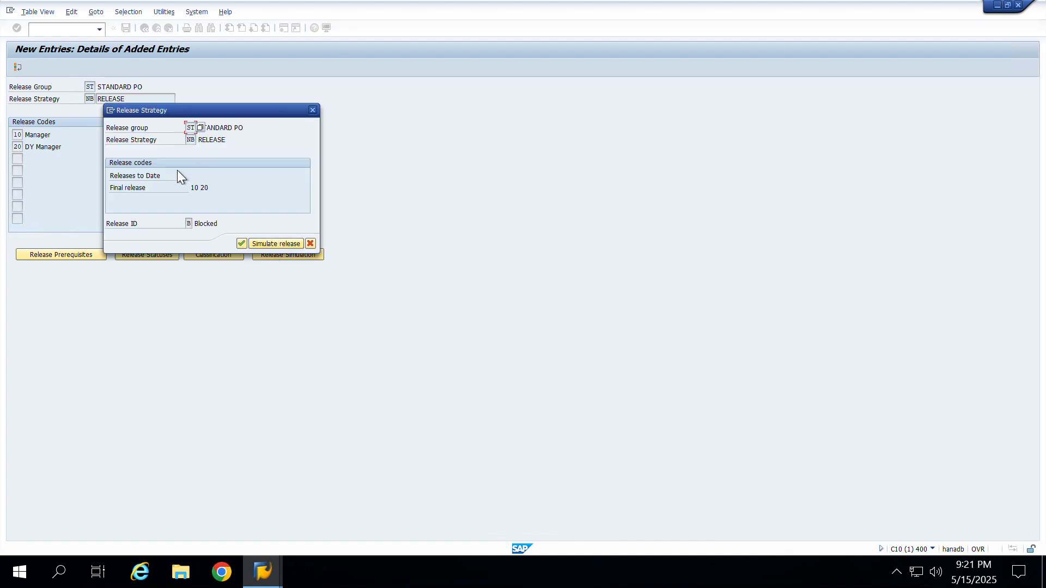
click(267, 244)
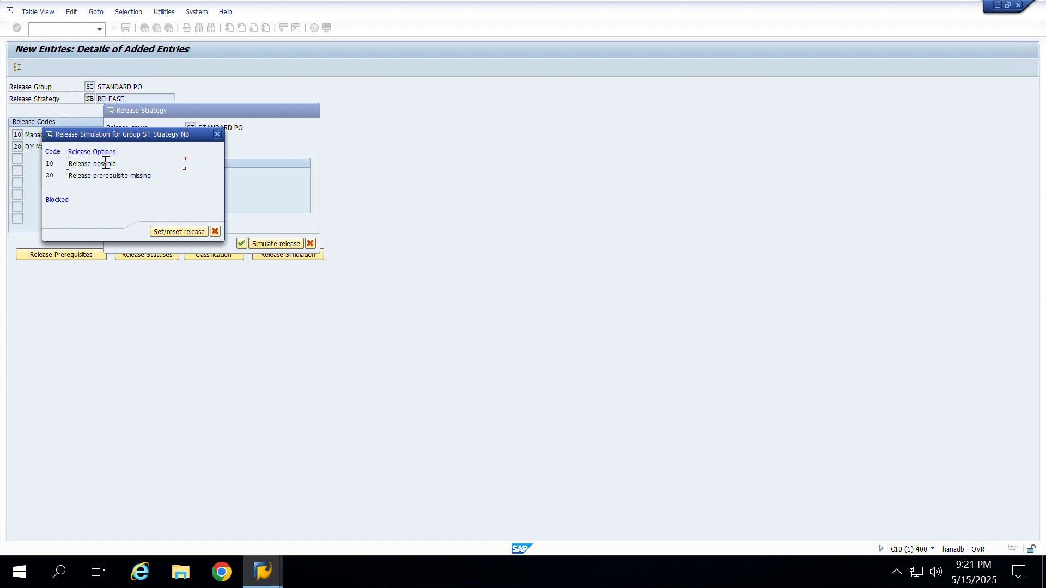
double_click(102, 163)
double_click(89, 175)
click(60, 199)
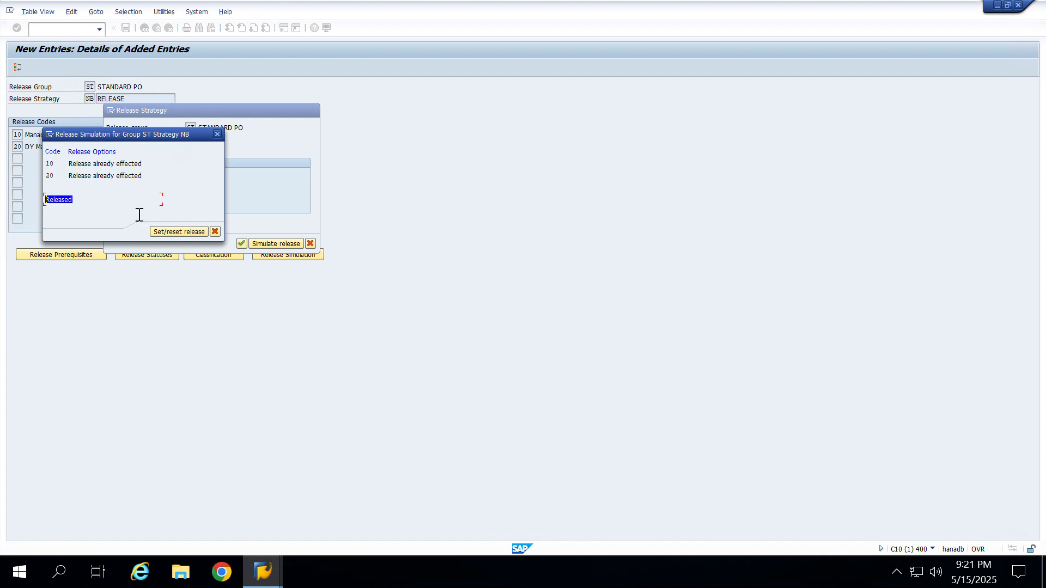
click(217, 134)
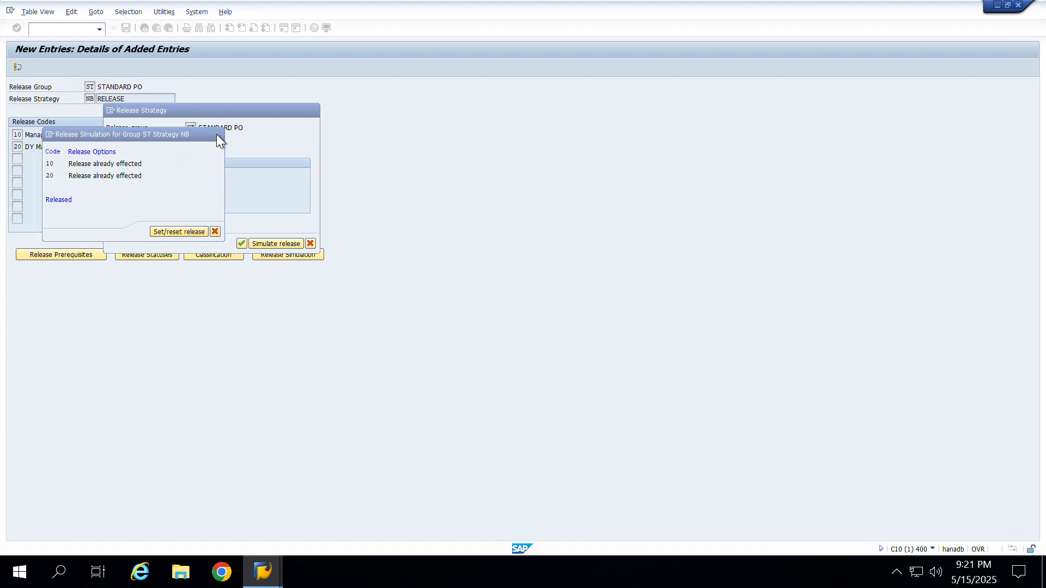
click(241, 243)
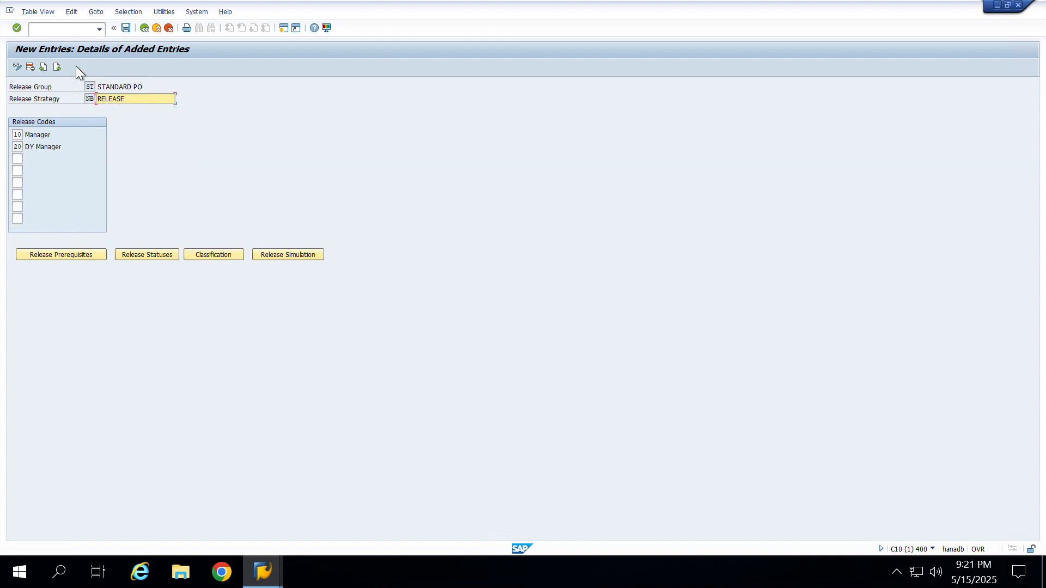
Leave the release strategies and review the agents assigned to release codes 10 and 20 in the Workflow activity, and return to the IMG.
click(144, 28)
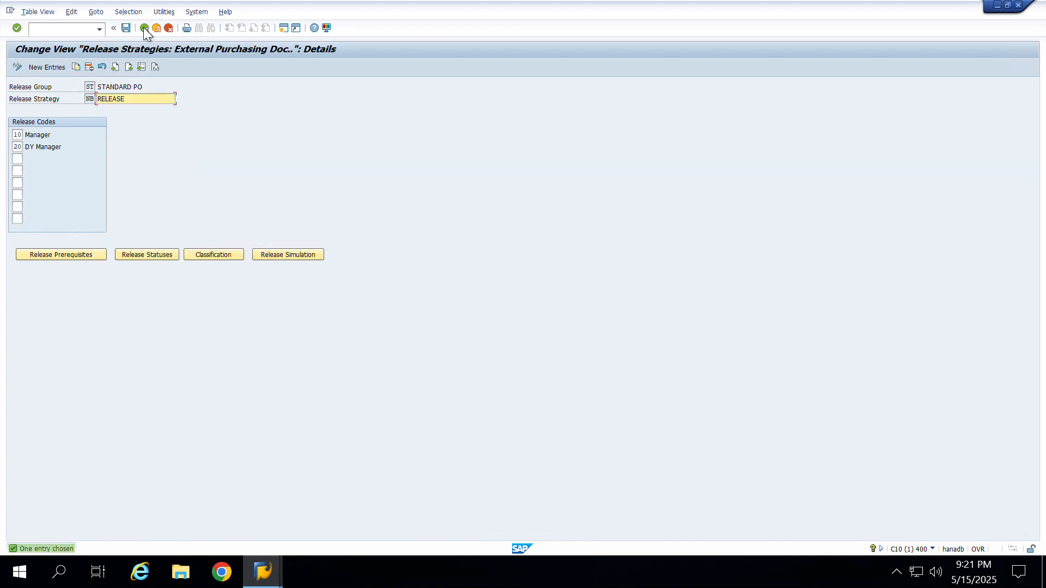
click(144, 28)
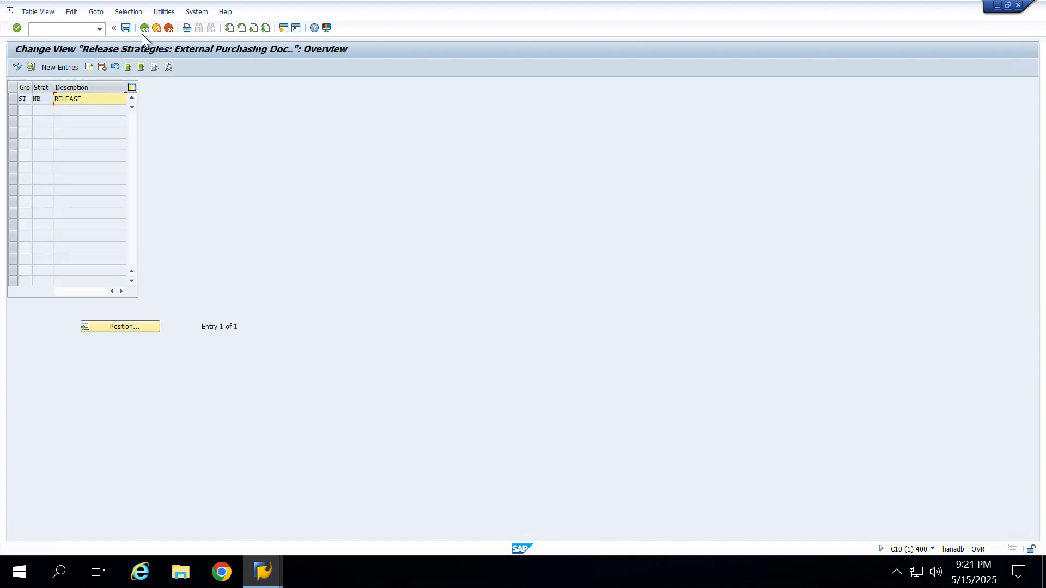
click(145, 29)
double_click(51, 173)
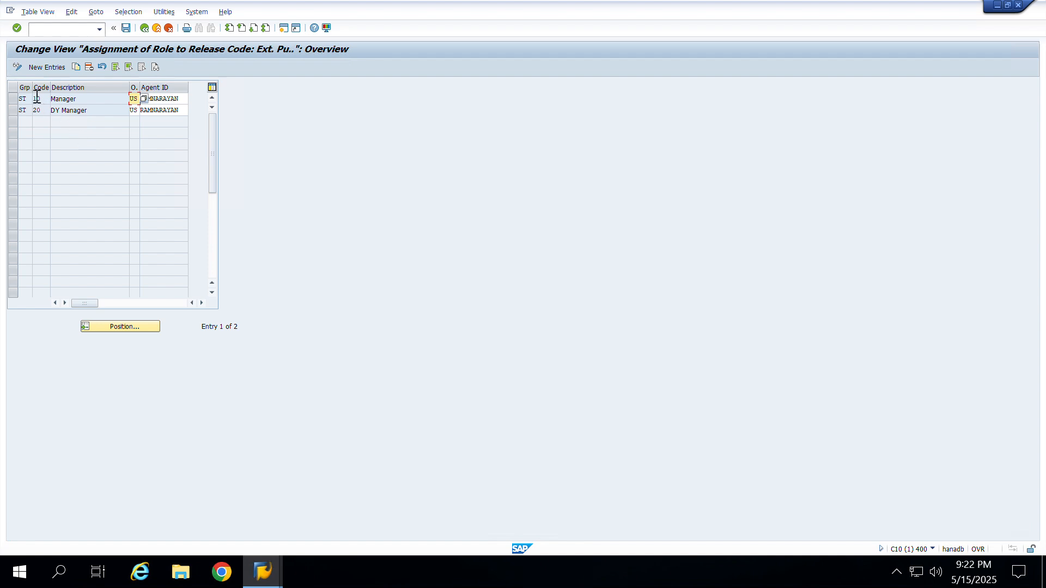
click(72, 110)
click(84, 98)
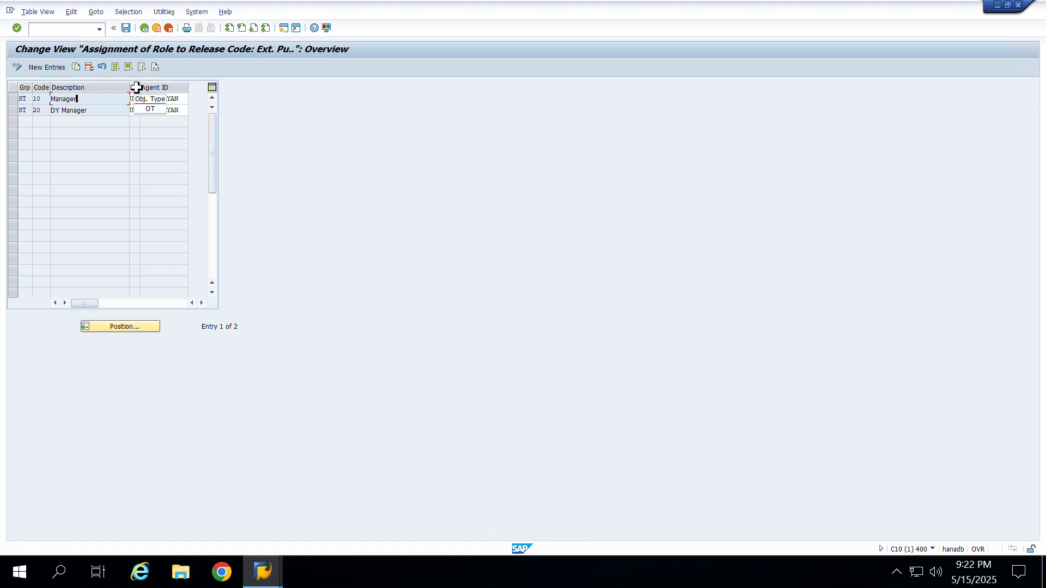
click(160, 98)
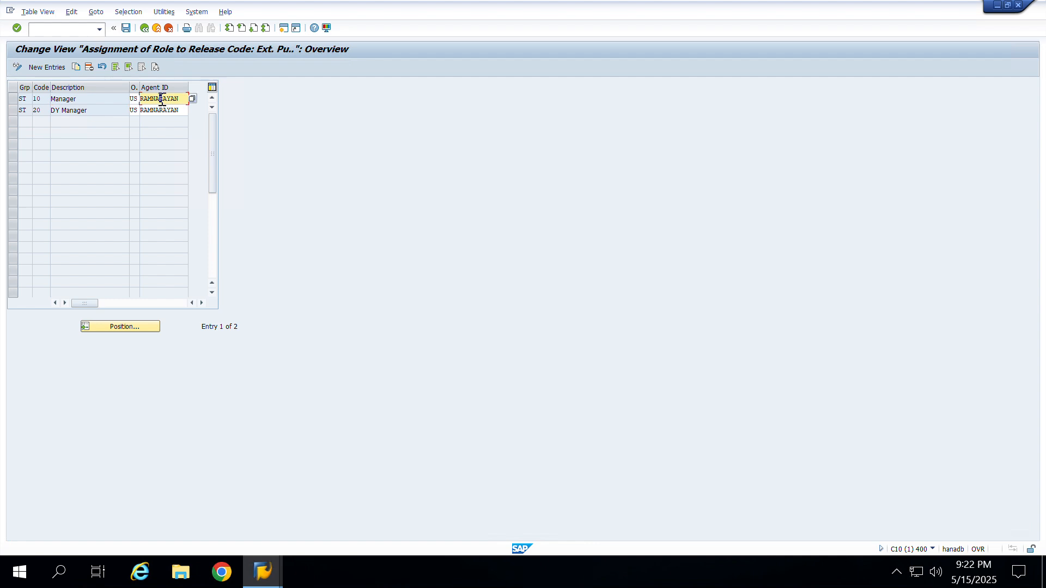
drag(183, 98, 116, 91)
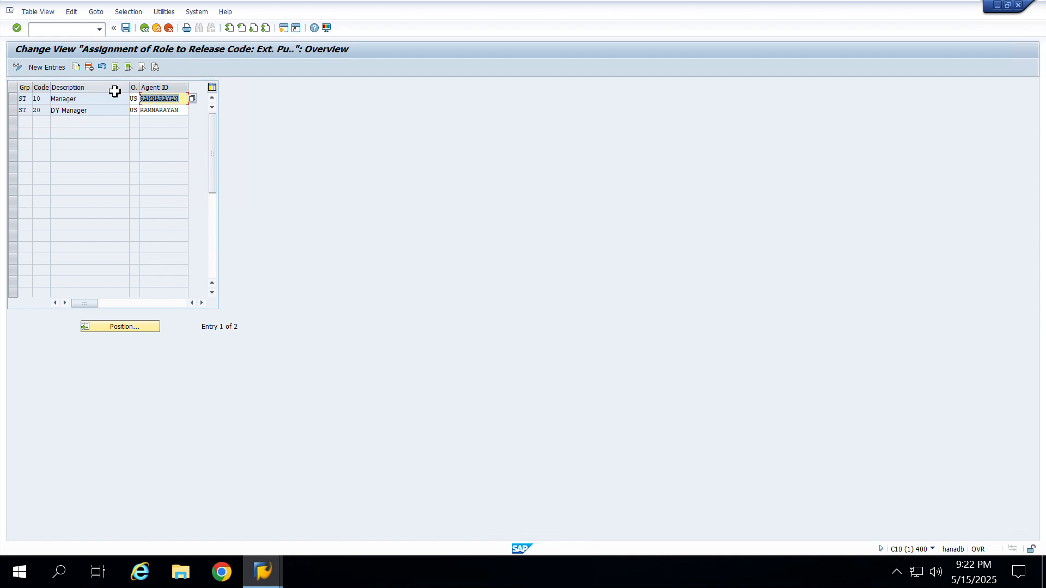
drag(180, 110, 130, 108)
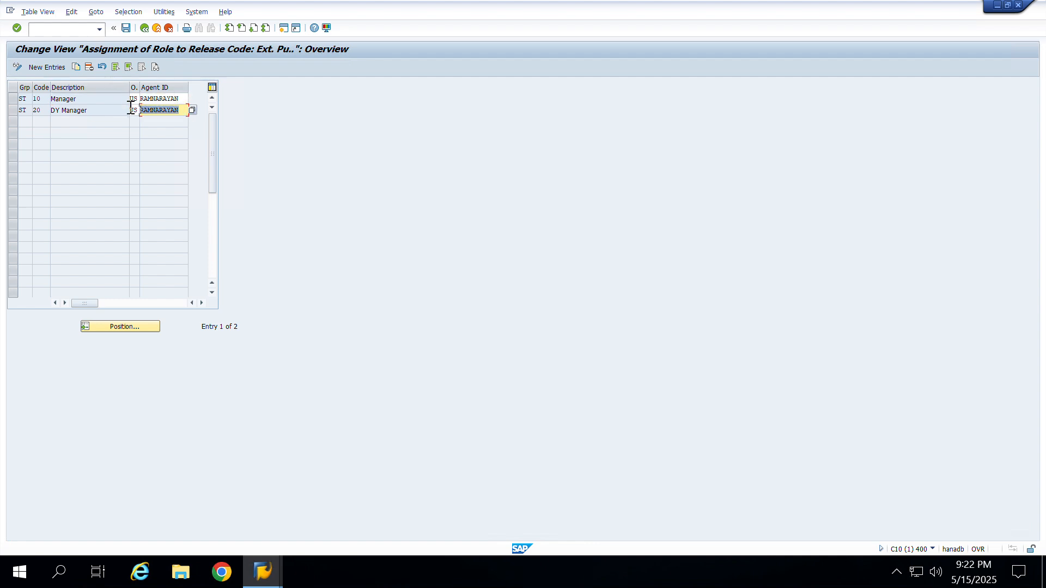
click(158, 98)
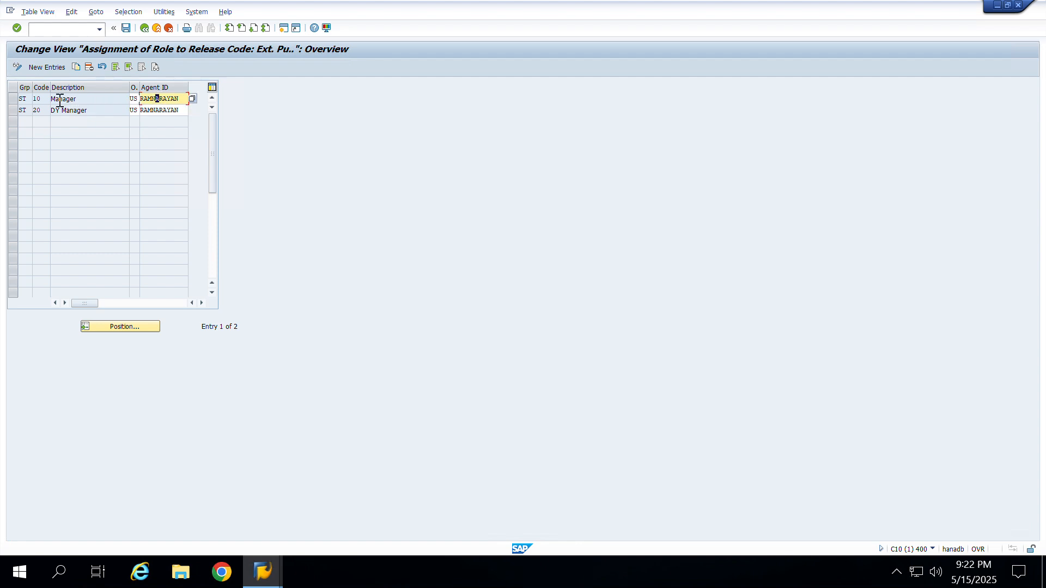
click(77, 100)
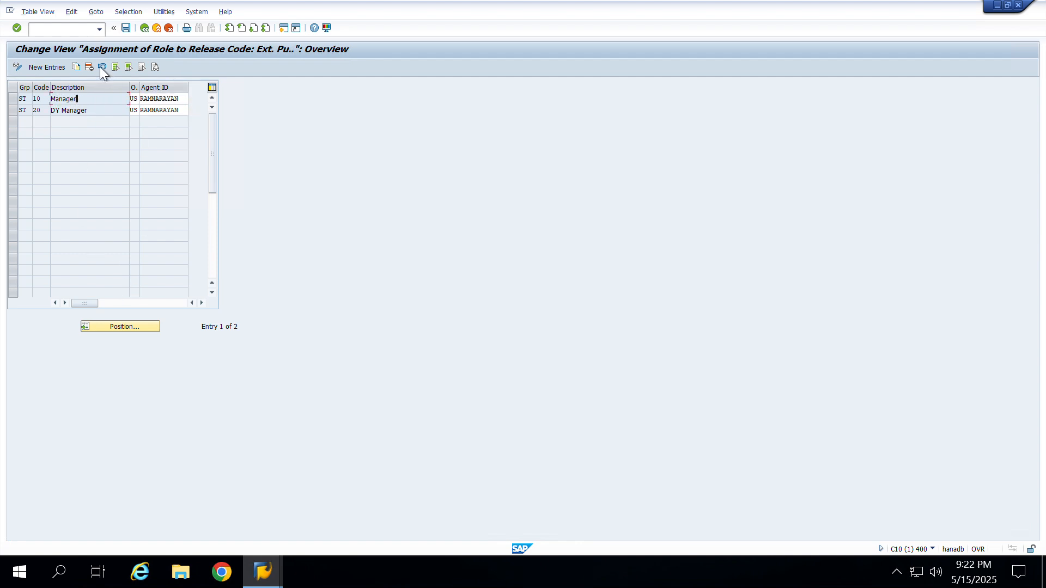
click(143, 29)
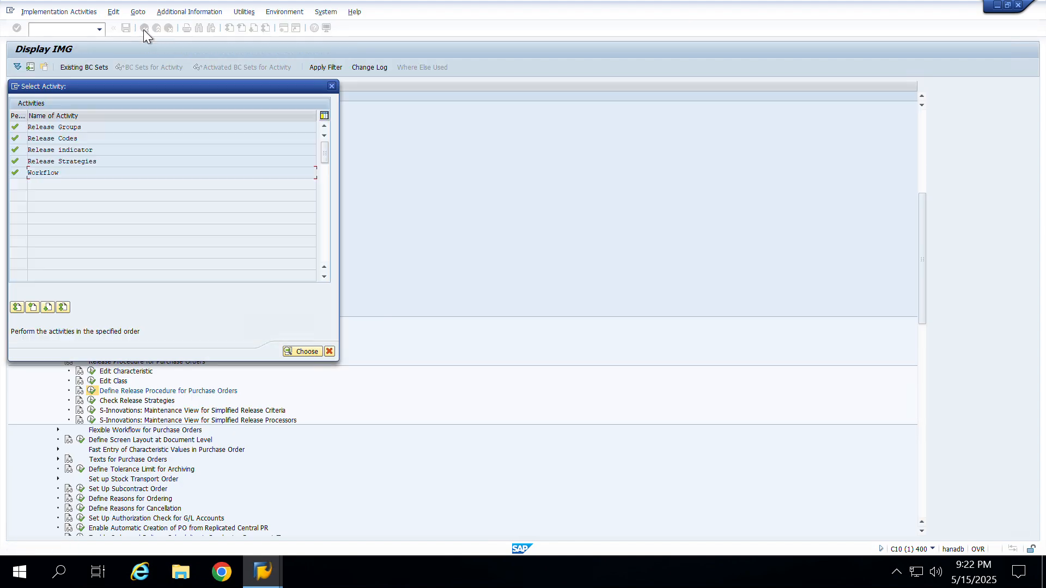
click(330, 85)
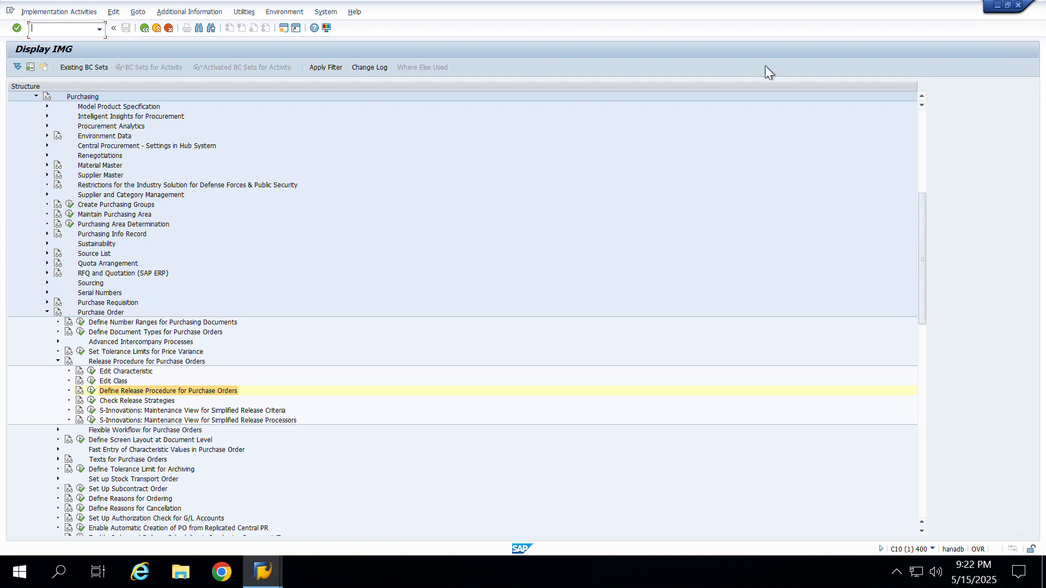
Start a standard purchase order for supplier 14 in a new session using transaction ME21N.
click(289, 30)
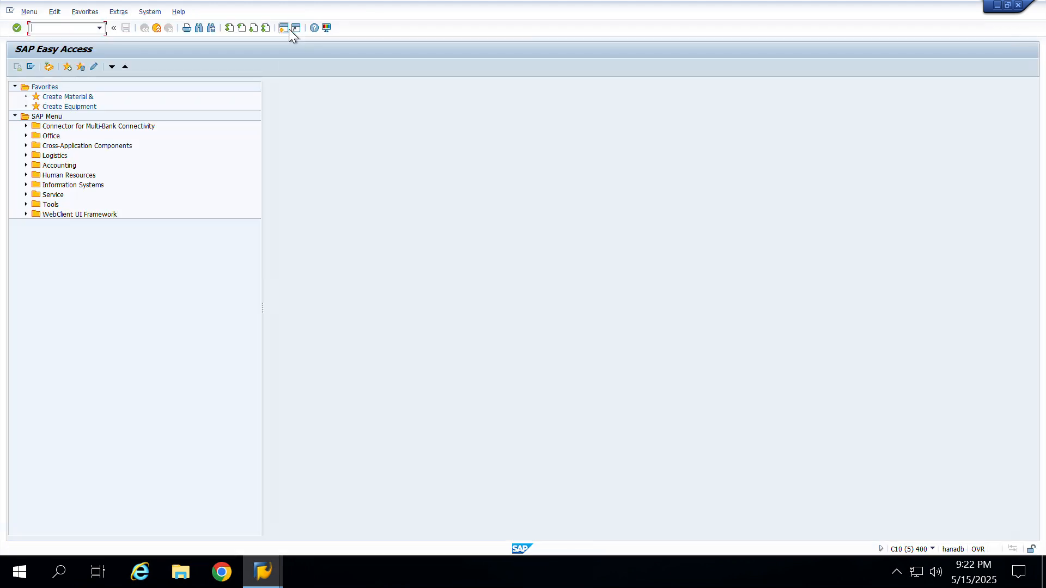
text(me21n)
key(Return)
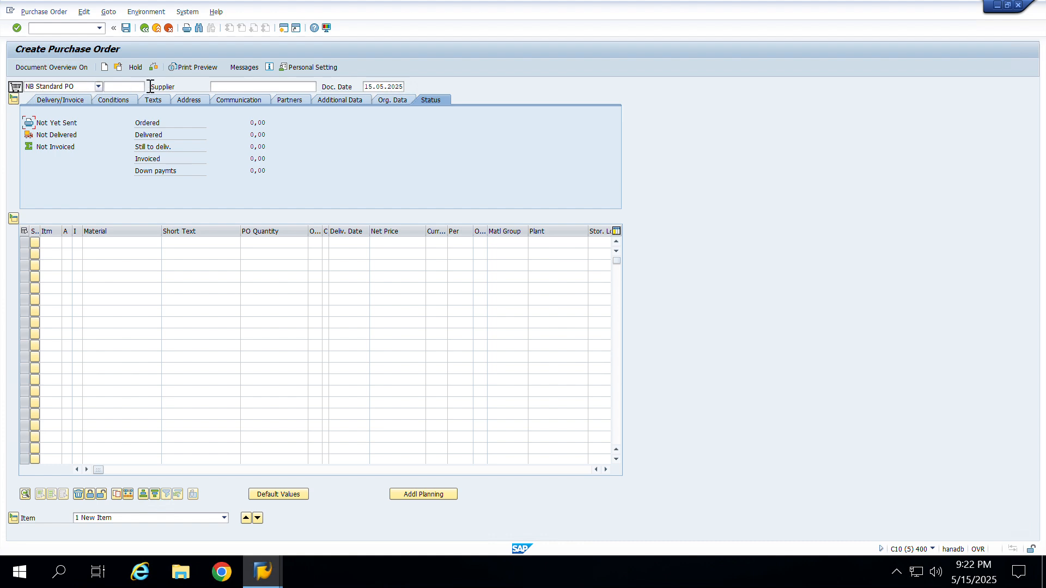
click(247, 87)
click(241, 95)
key(Return)
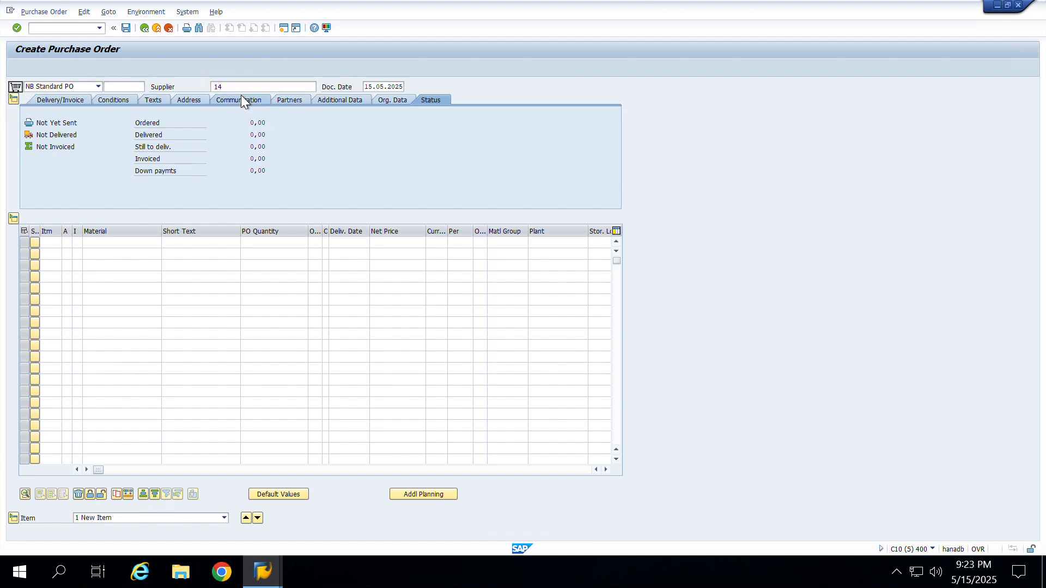
Set the order's purchasing organization to ADPP, purchasing group to ADN and company code to ADN1.
click(92, 124)
click(95, 135)
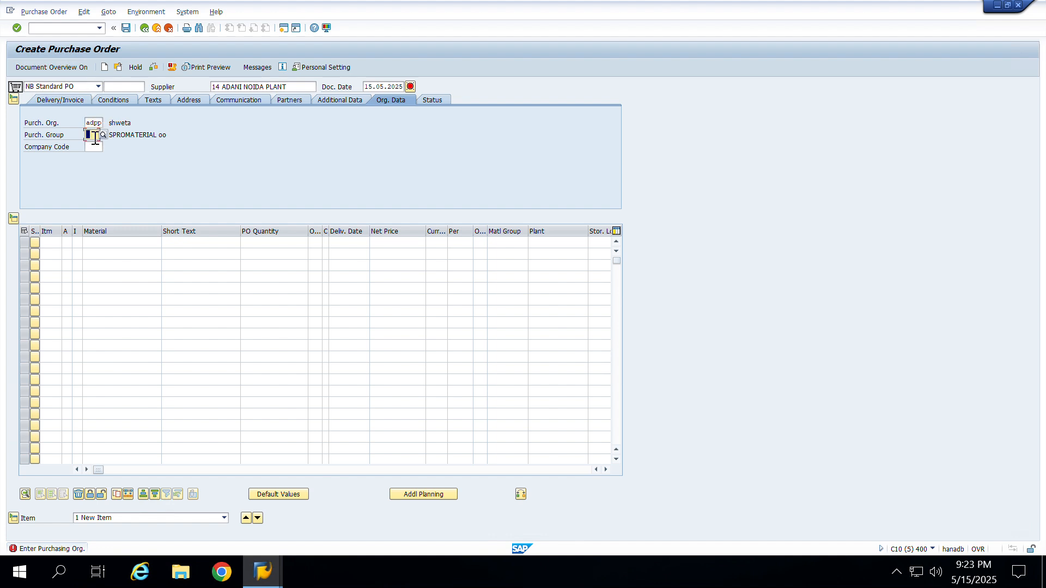
click(97, 147)
click(97, 147)
click(99, 159)
key(Return)
Add material 9990310 as an order item for plant AD10 with a quantity of 110.
click(94, 242)
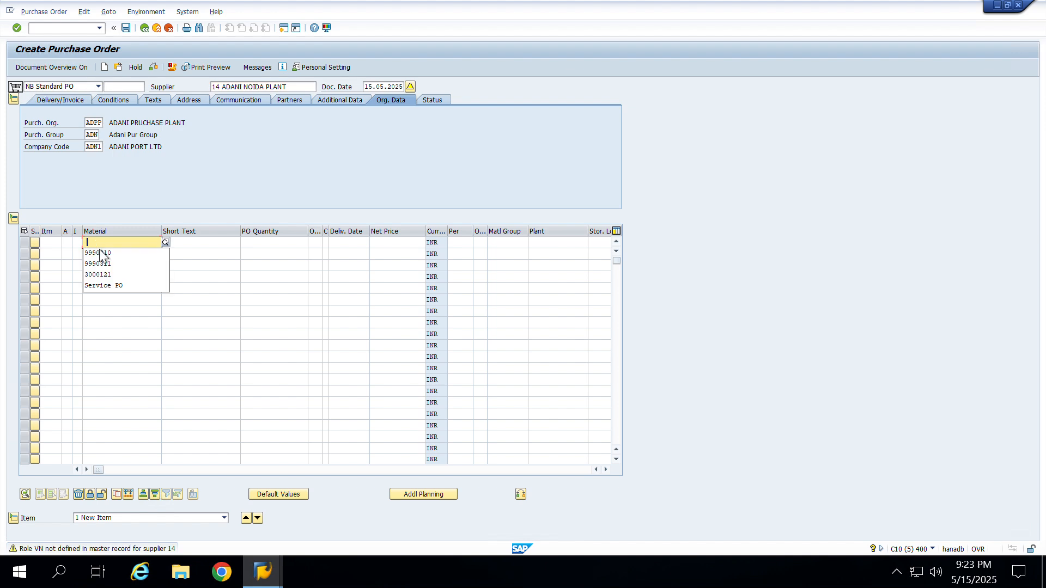
click(100, 253)
key(Return)
click(568, 243)
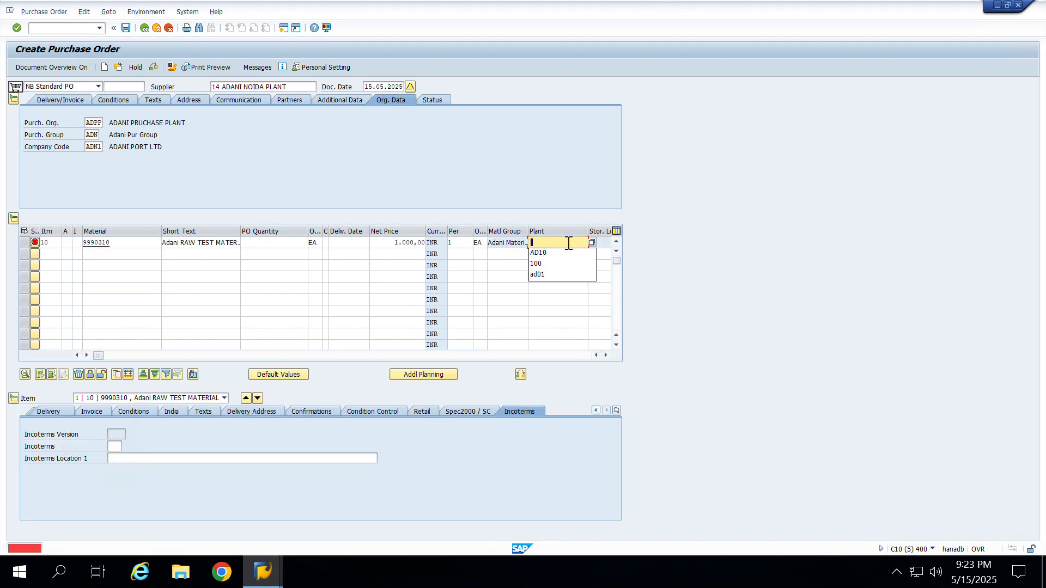
click(555, 253)
click(271, 242)
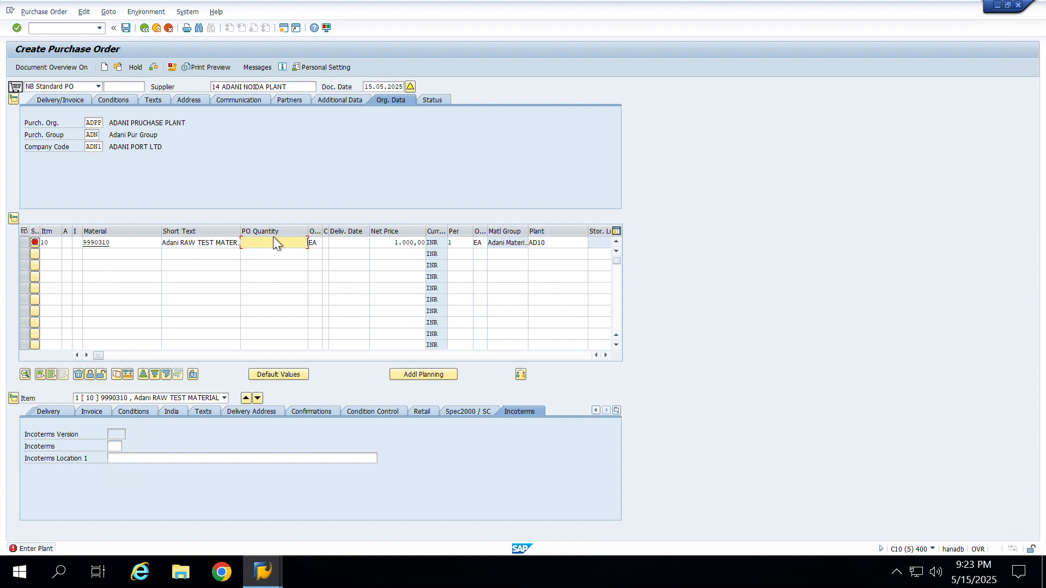
text(10)
key(Return)
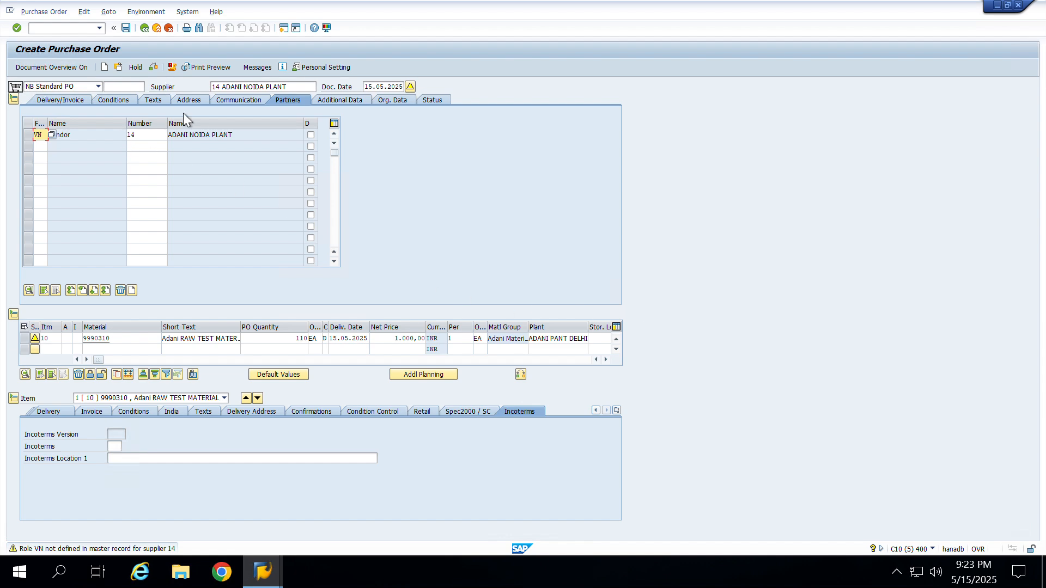
click(92, 175)
key(Return)
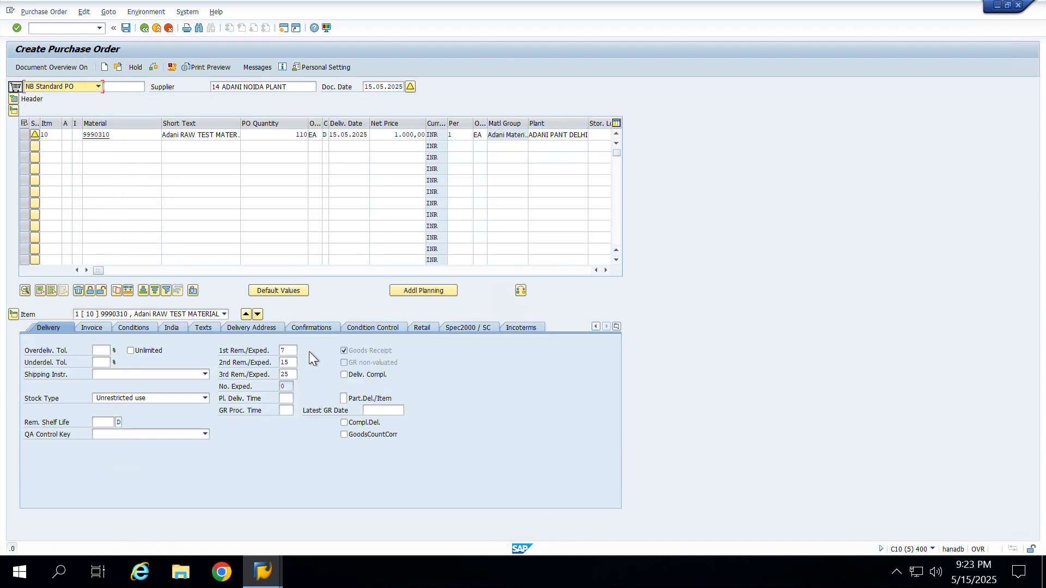
Set the order item's tax code to Z1 and turn on GR-based invoice verification.
click(143, 327)
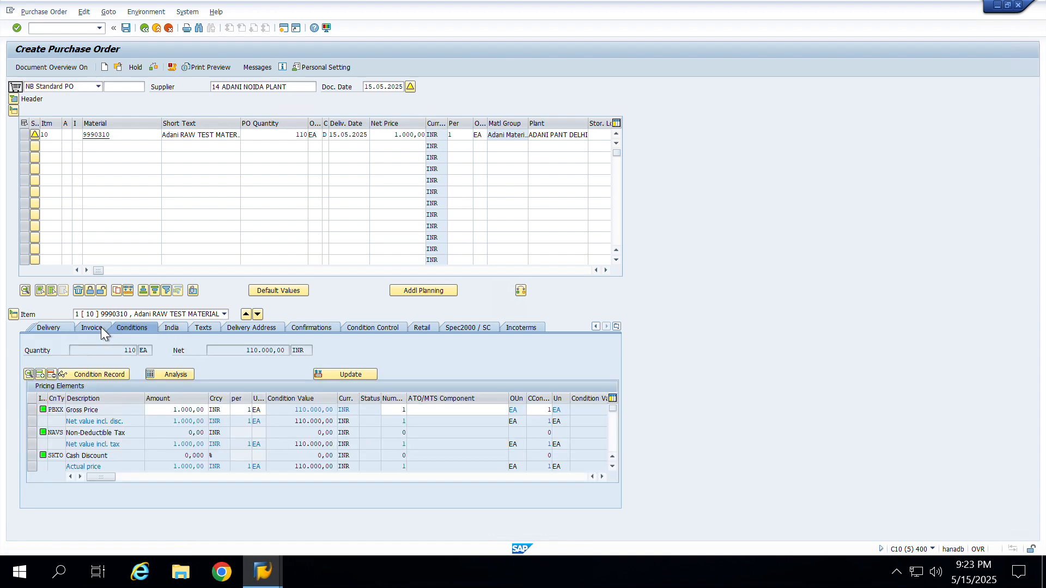
click(100, 327)
click(288, 434)
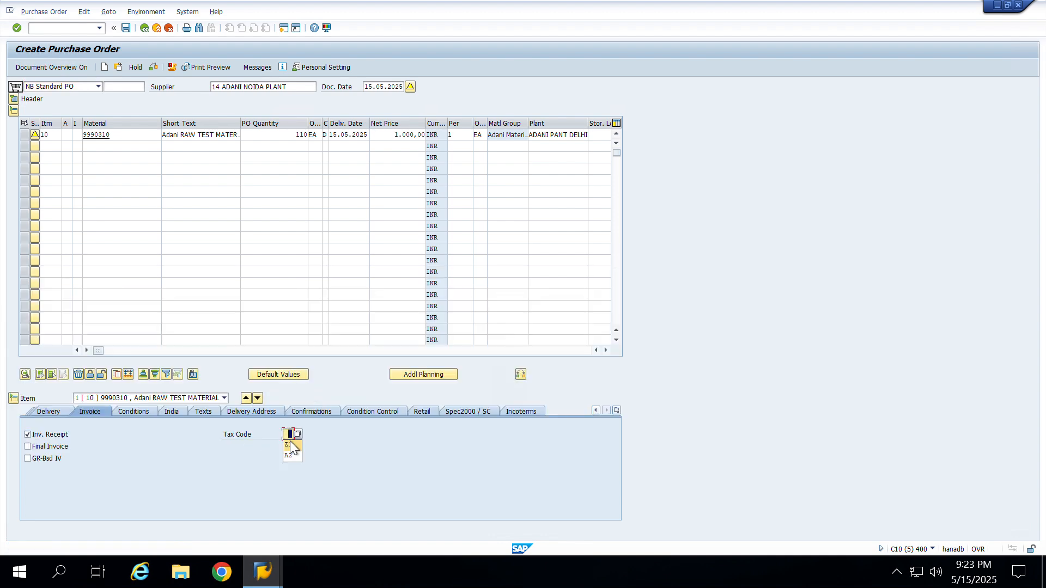
key(Return)
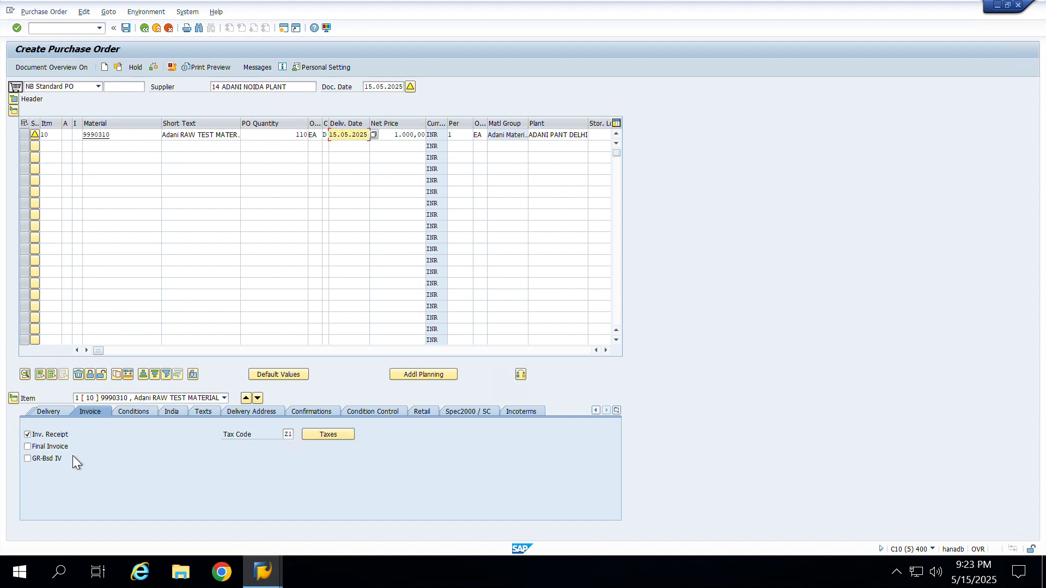
click(27, 458)
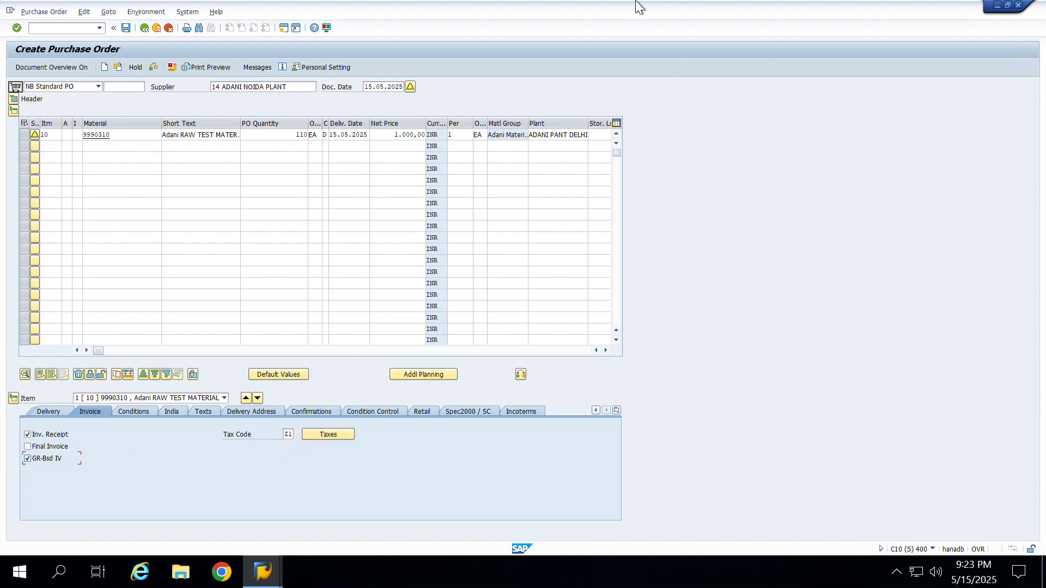
Check the purchase order for messages and save it.
click(153, 67)
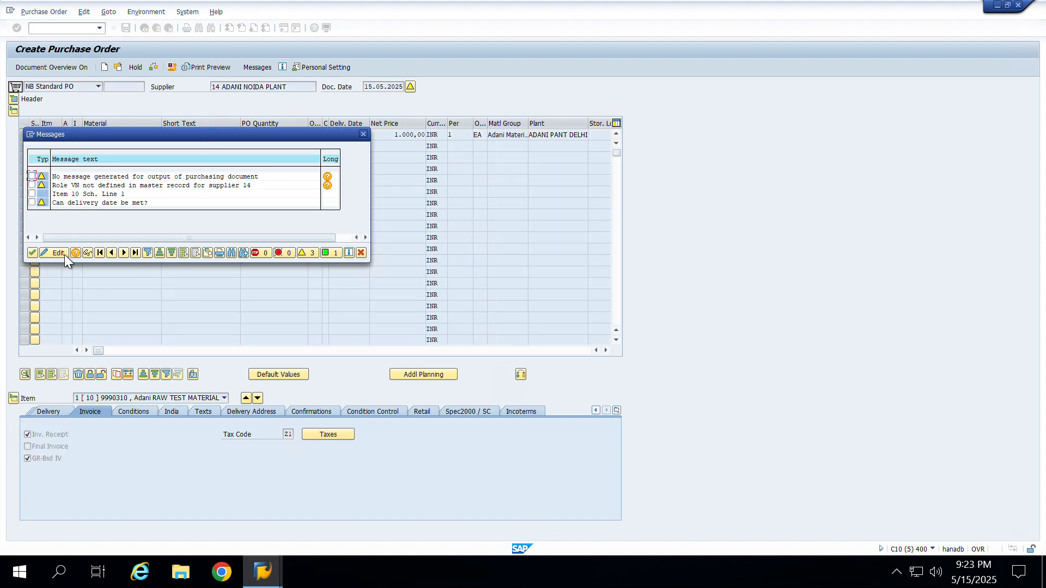
click(34, 254)
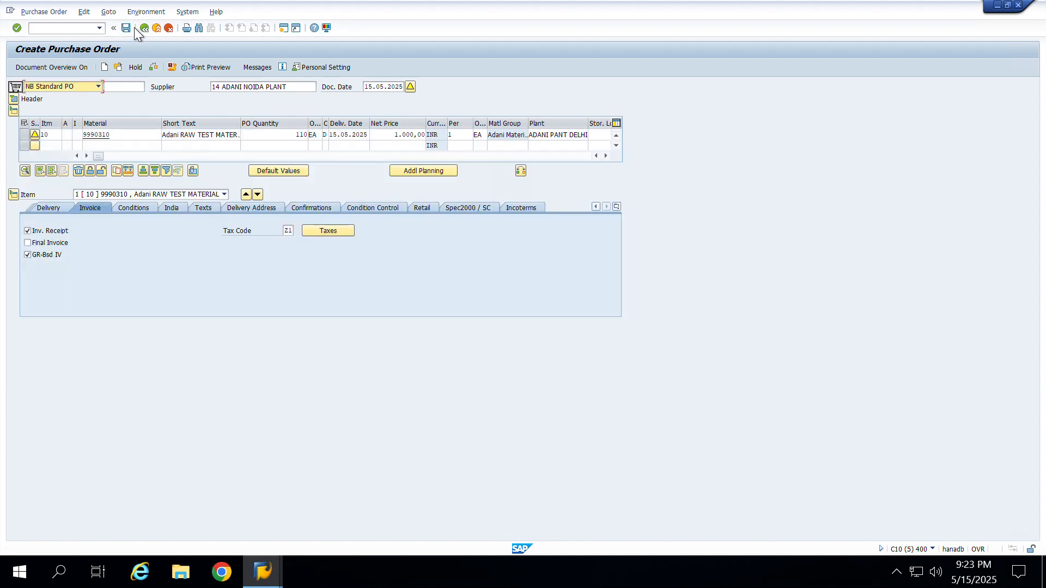
click(126, 28)
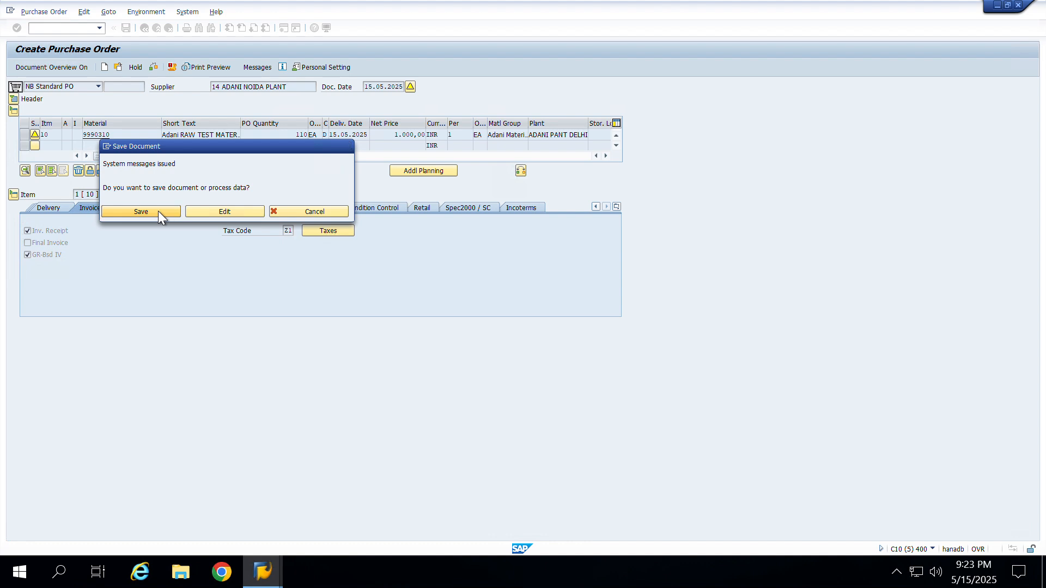
click(158, 211)
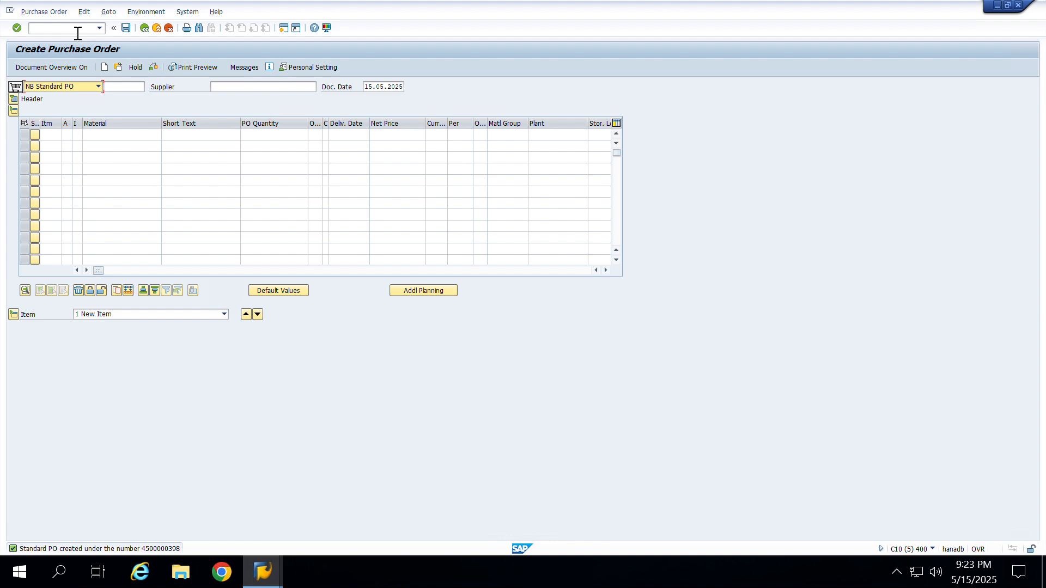
Open the newly created purchase order with transaction ME22N and examine its release group, release strategy and release indicator.
click(43, 28)
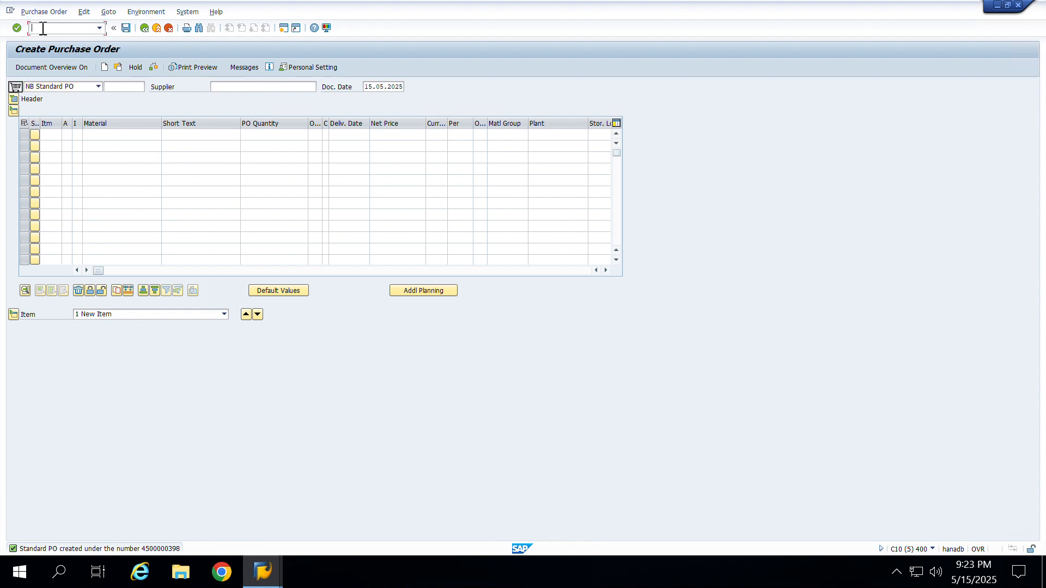
text(/nme22n)
key(Return)
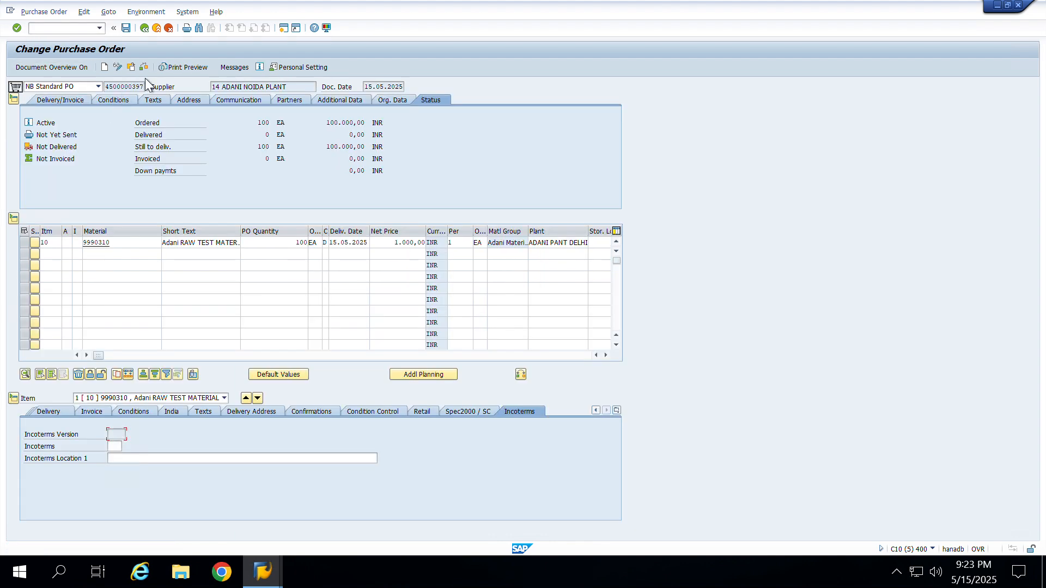
click(131, 67)
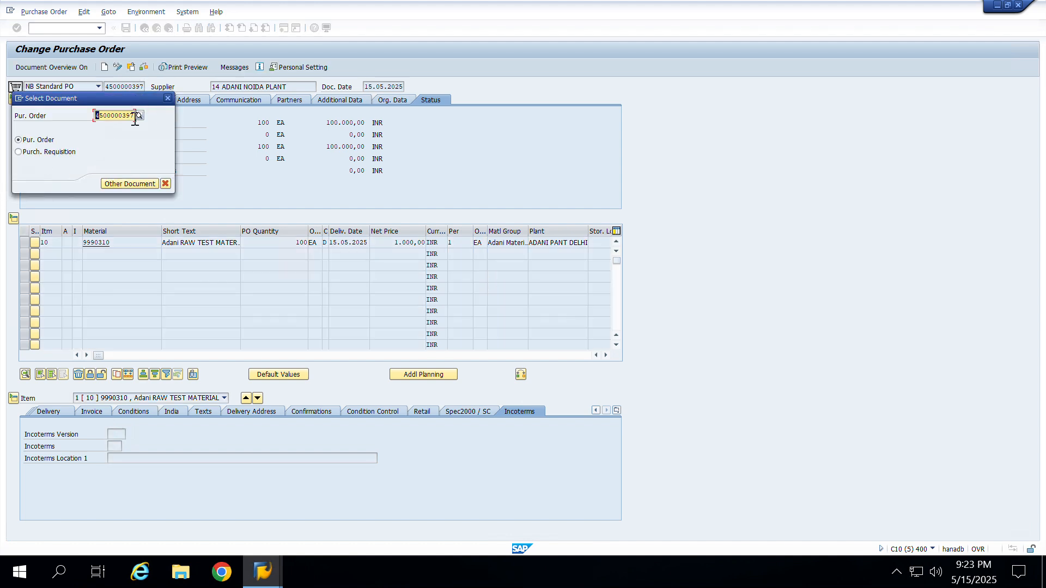
click(135, 119)
click(140, 118)
text(8)
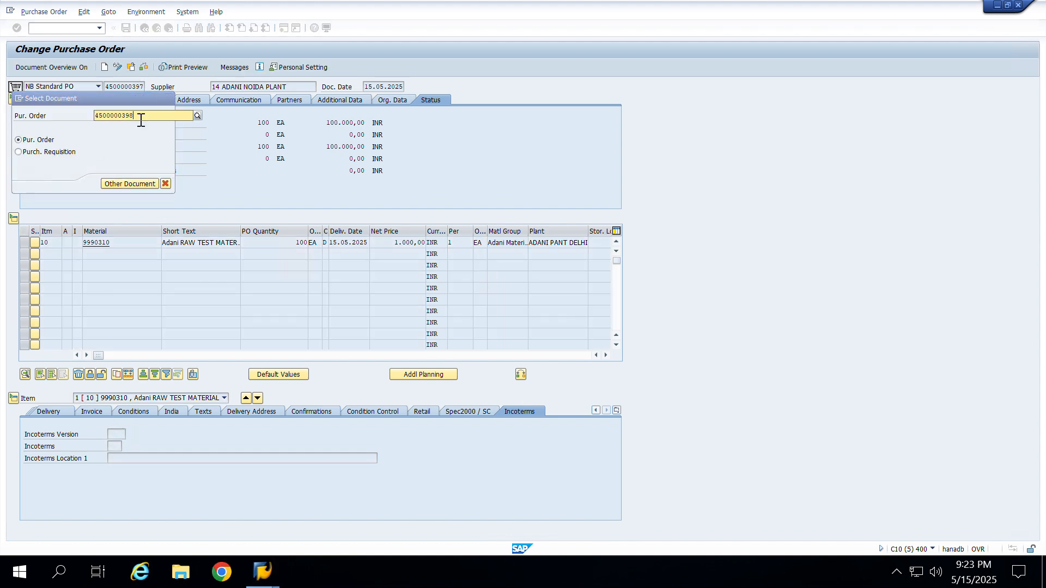
key(Return)
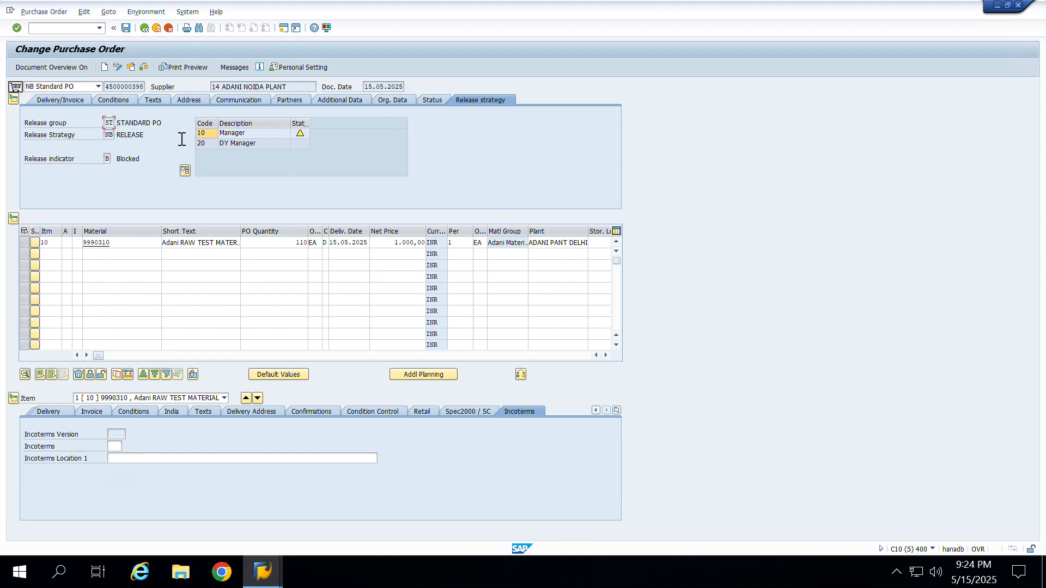
drag(107, 137, 118, 125)
drag(108, 163, 115, 163)
click(134, 158)
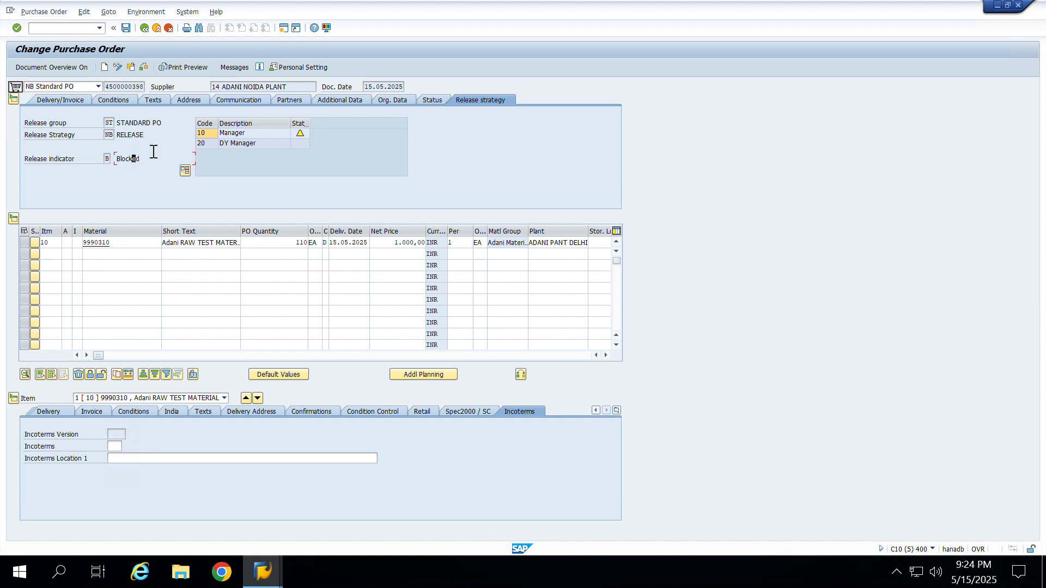
click(326, 150)
Open the same purchase order for release with transaction ME29N and display its release strategy.
drag(108, 86, 158, 82)
key(ctrl+c)
text(/nme29n)
key(Return)
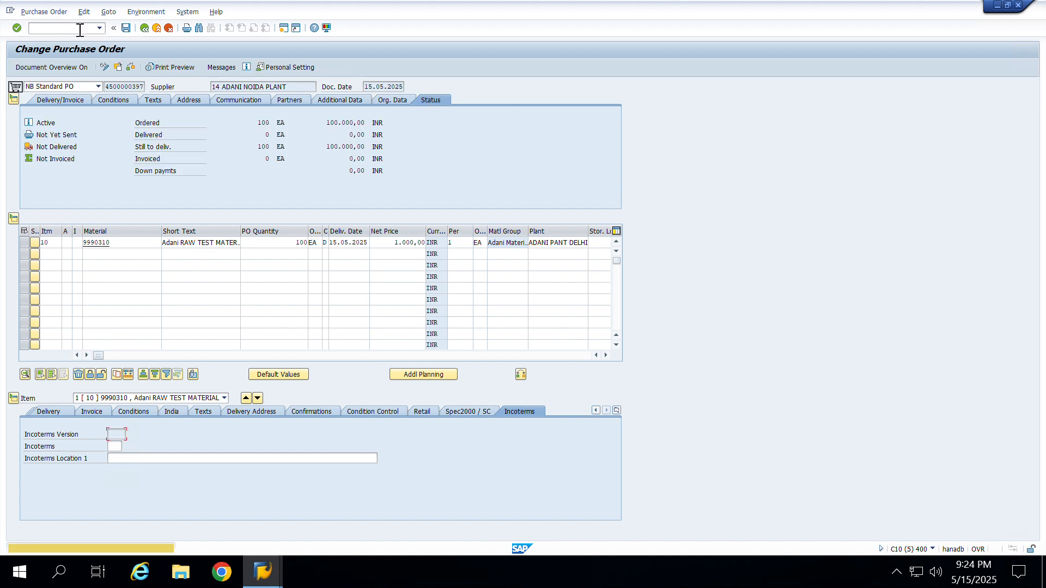
click(118, 67)
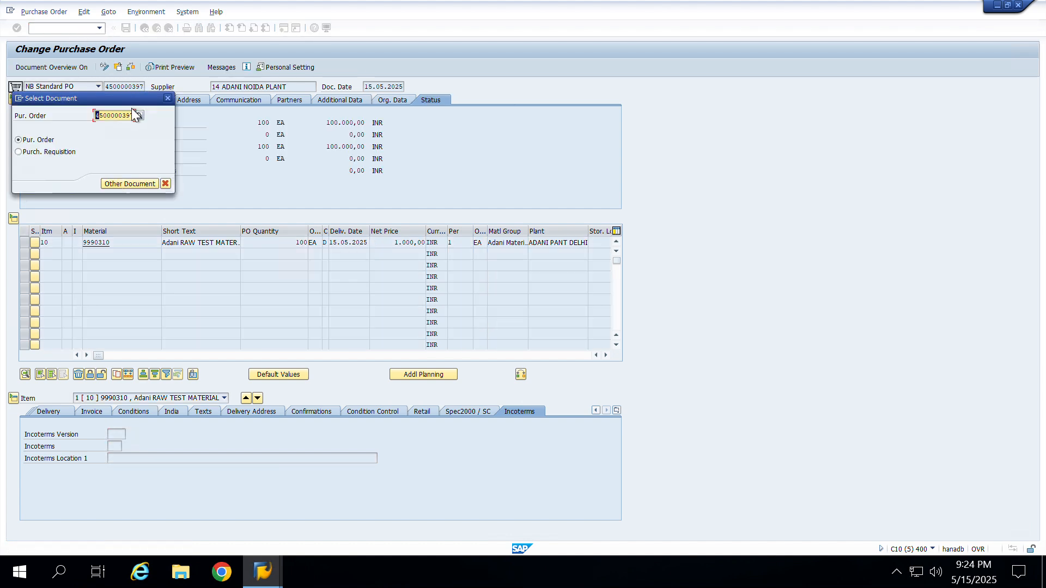
click(197, 115)
click(223, 115)
key(BackSpace)
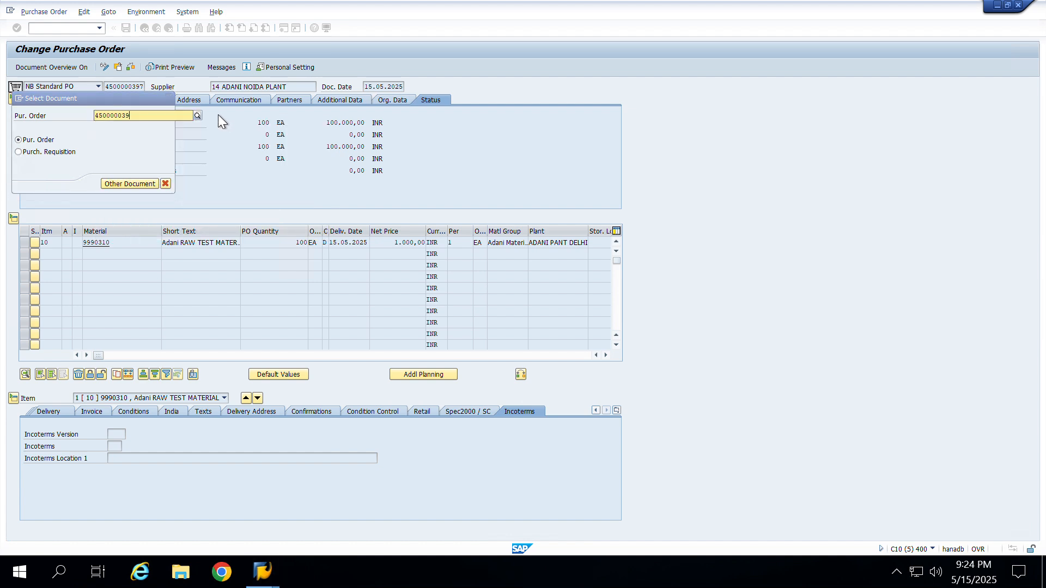
text(8)
click(218, 115)
key(Return)
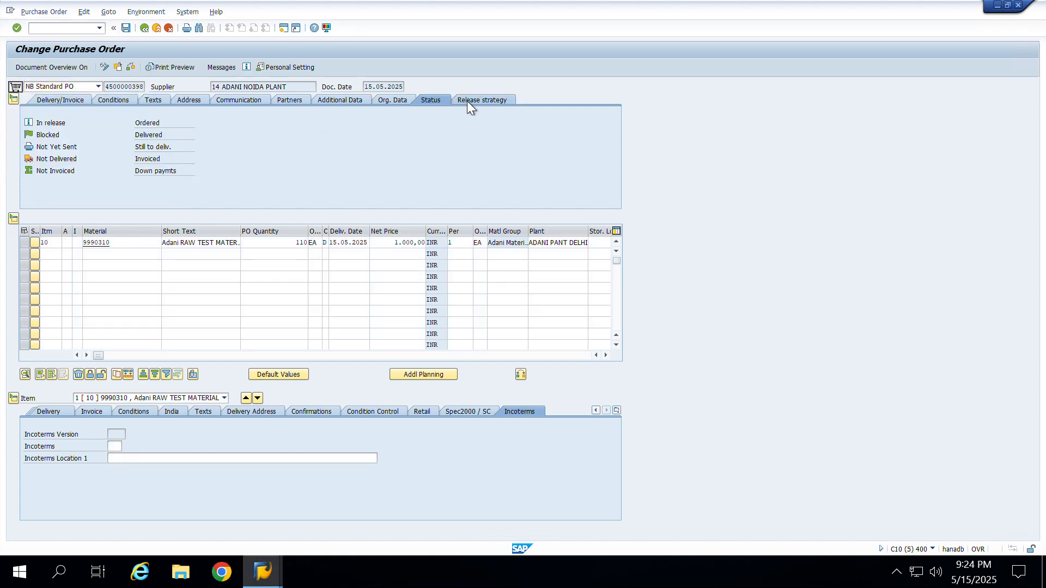
click(467, 100)
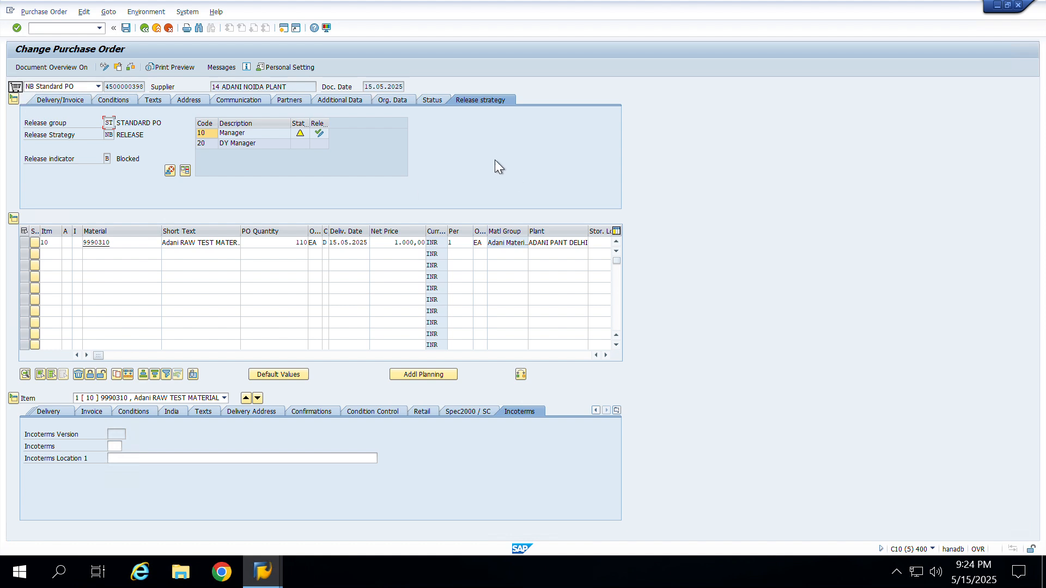
Release the purchase order with codes 10 (Manager) and 20 (DY Manager), and save it.
click(321, 136)
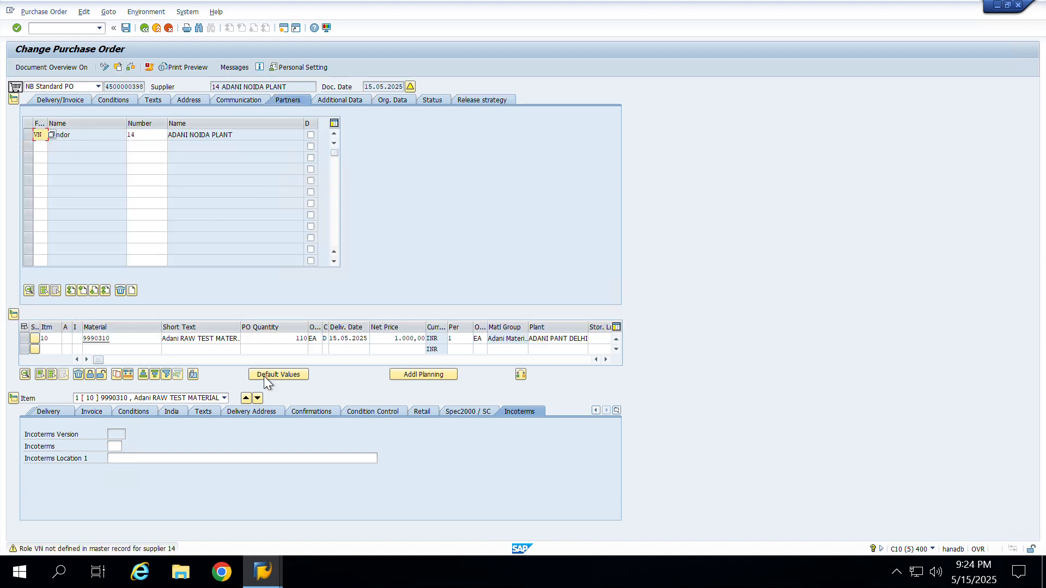
click(494, 100)
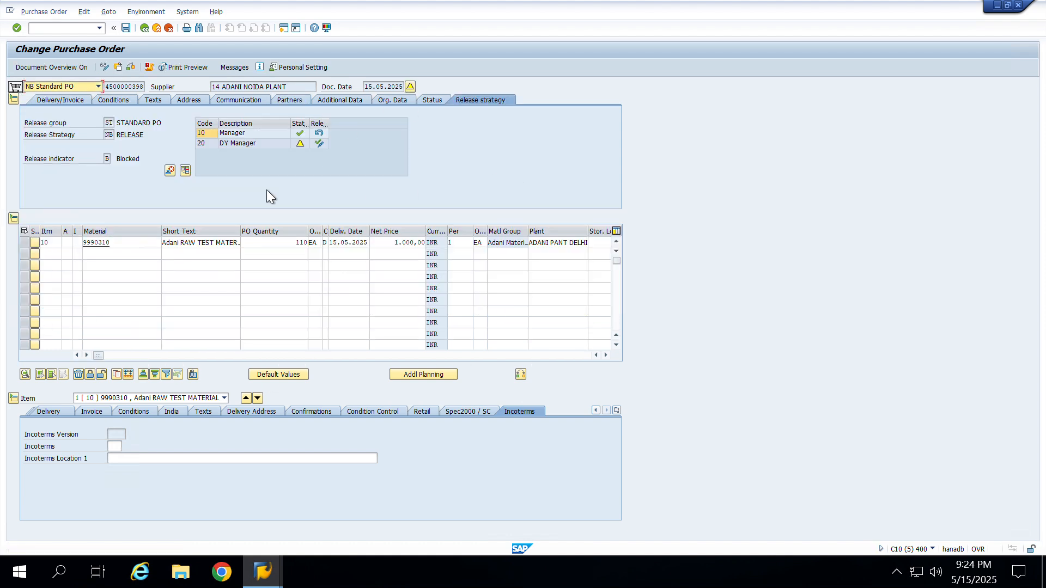
click(319, 144)
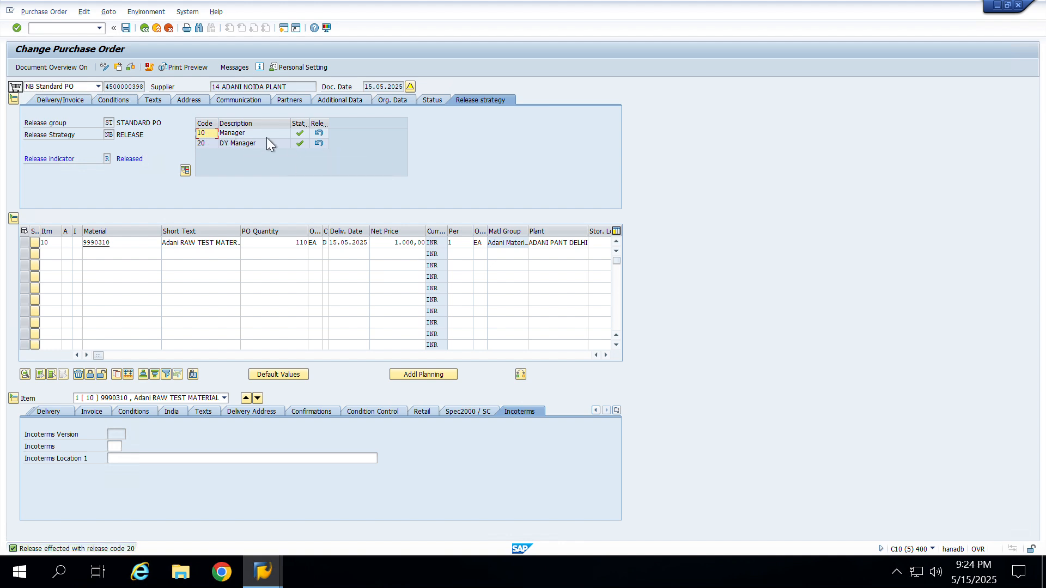
click(125, 27)
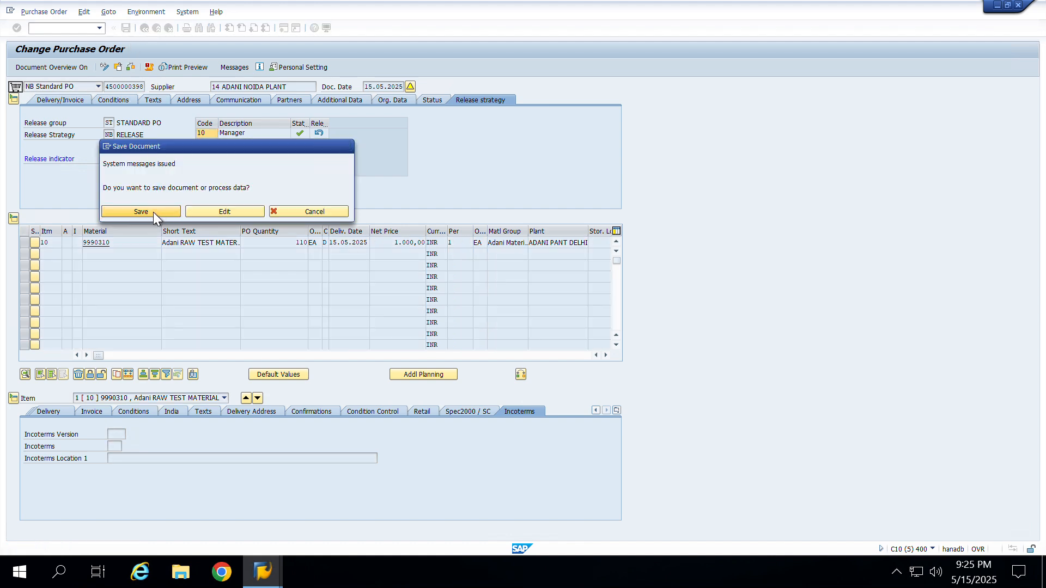
click(153, 211)
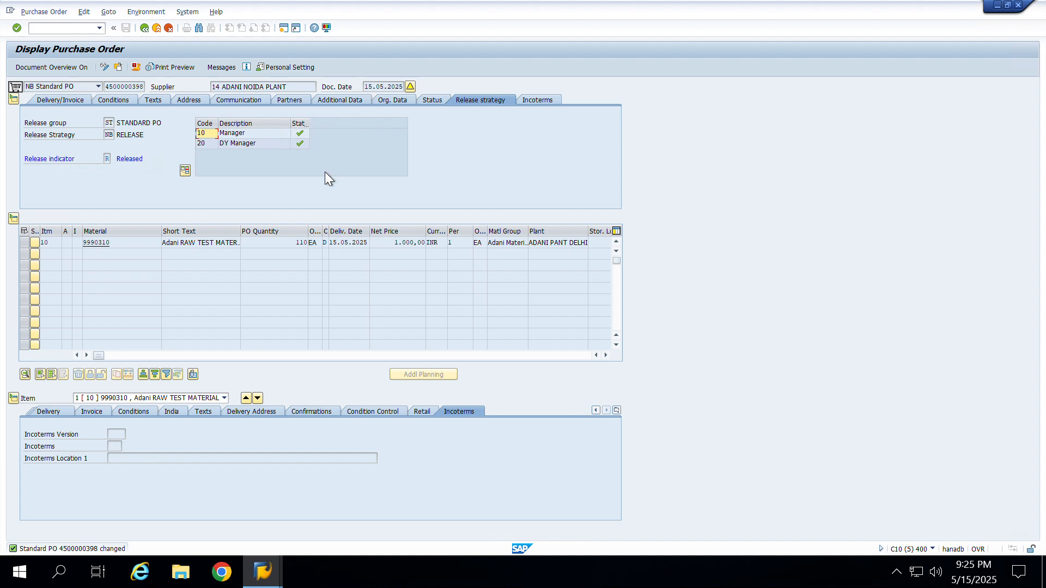
Review the released order's net price and document type, and return to the SAP Easy Access screen.
drag(390, 244, 420, 244)
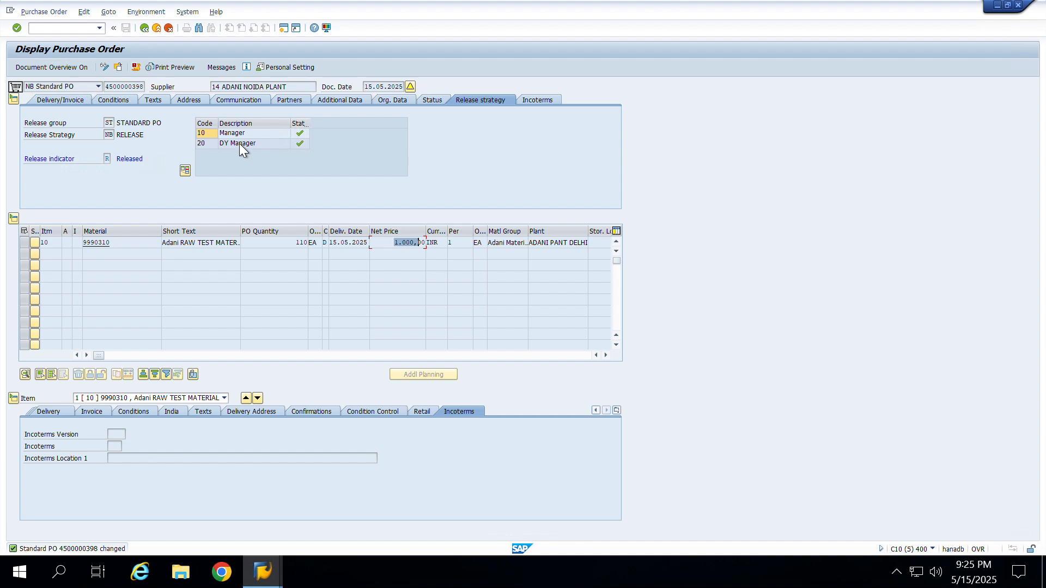
click(57, 87)
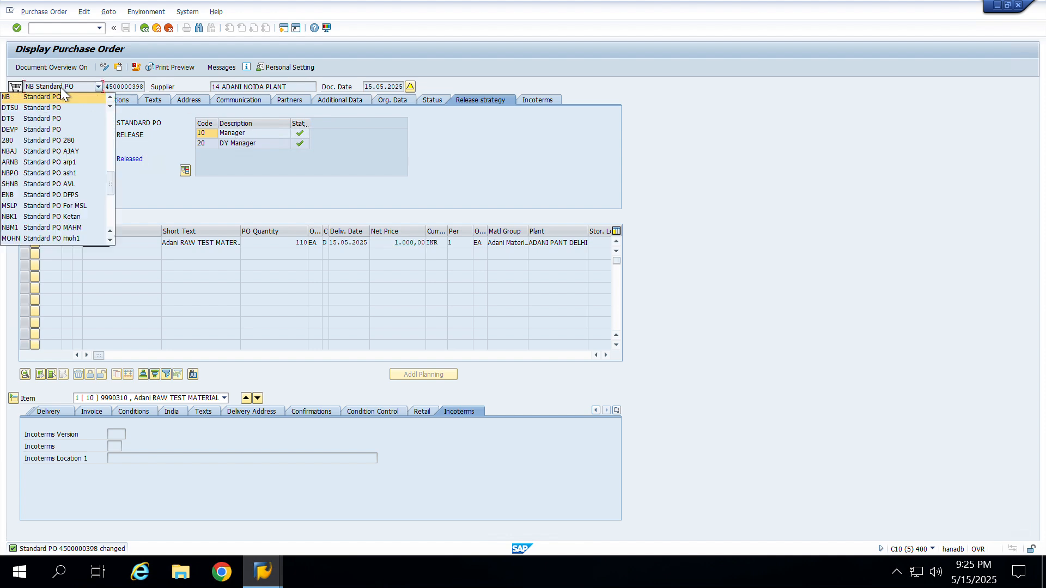
click(250, 152)
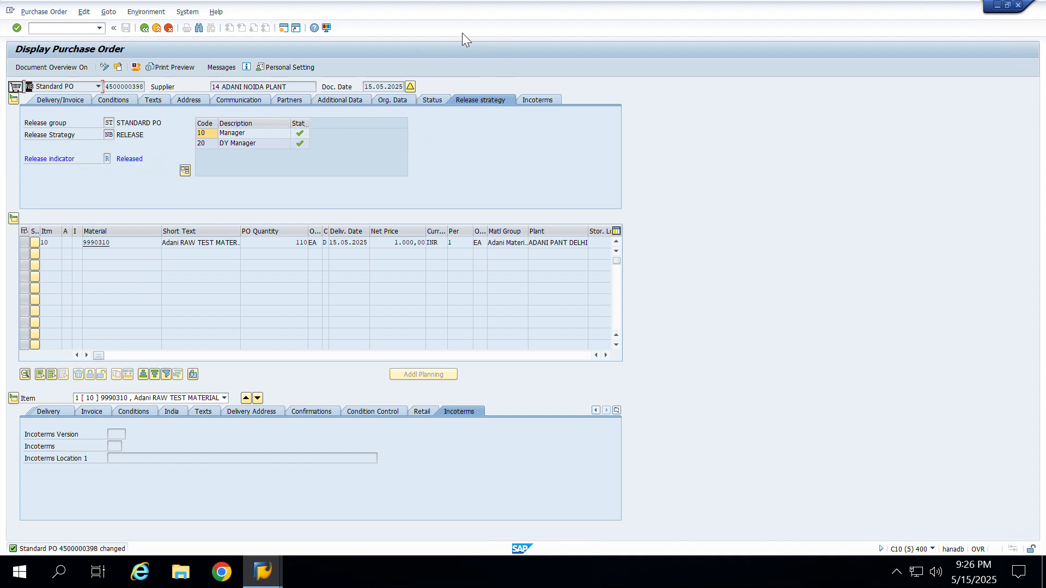
click(169, 32)
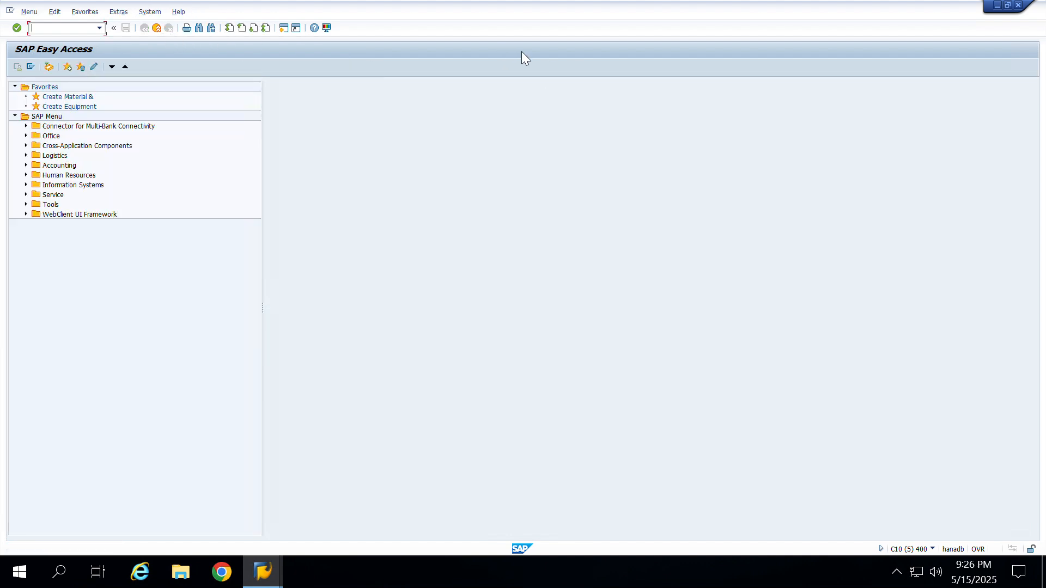